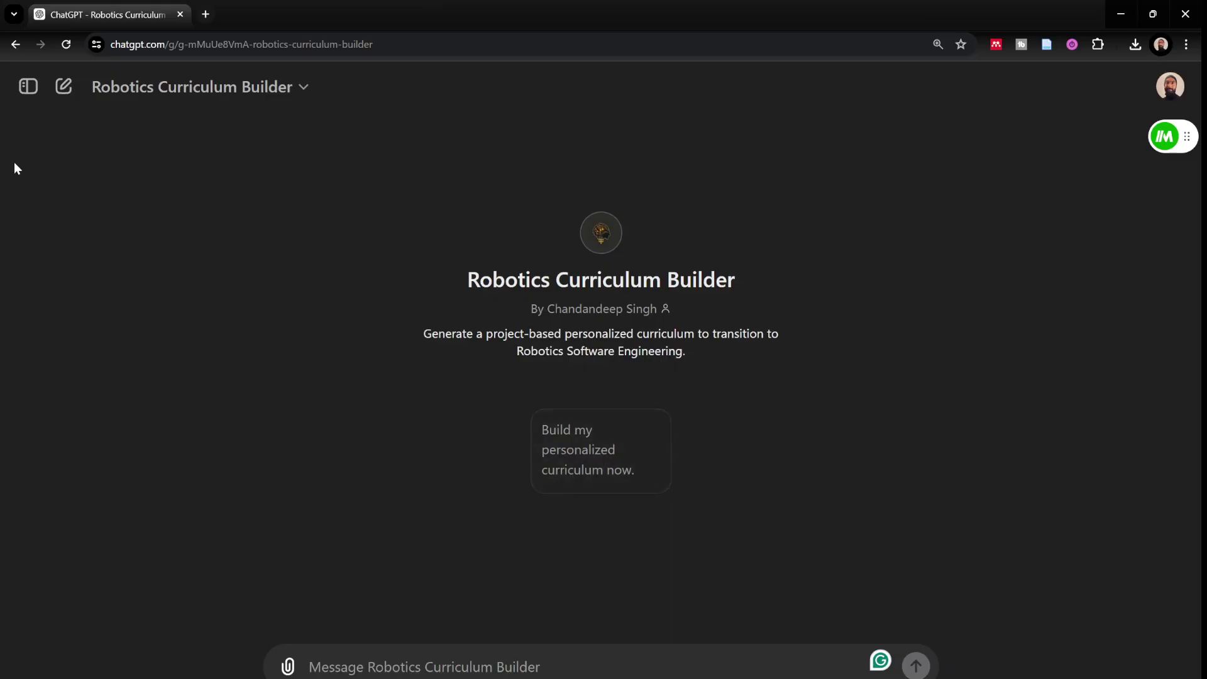
Return to the chatgpt.com home page and go to Explore GPTs
left_click_drag(167, 43, 786, 59)
key("BackSpace")
key("Return")
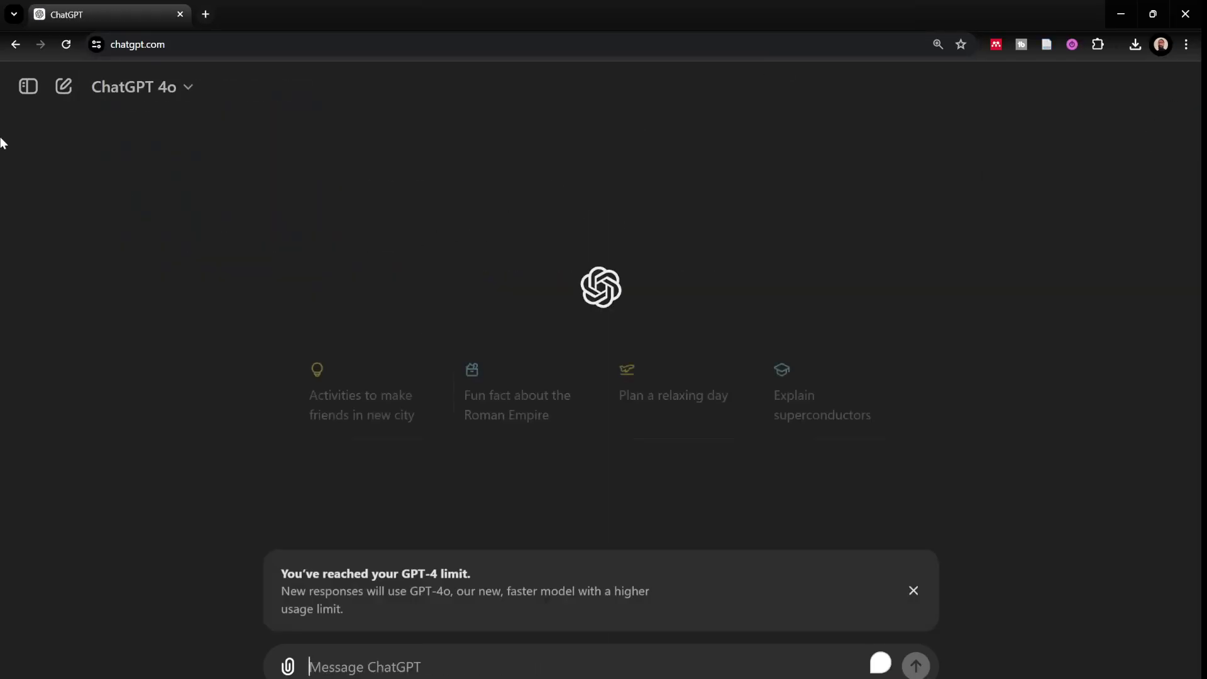
left_click(29, 86)
left_click(73, 245)
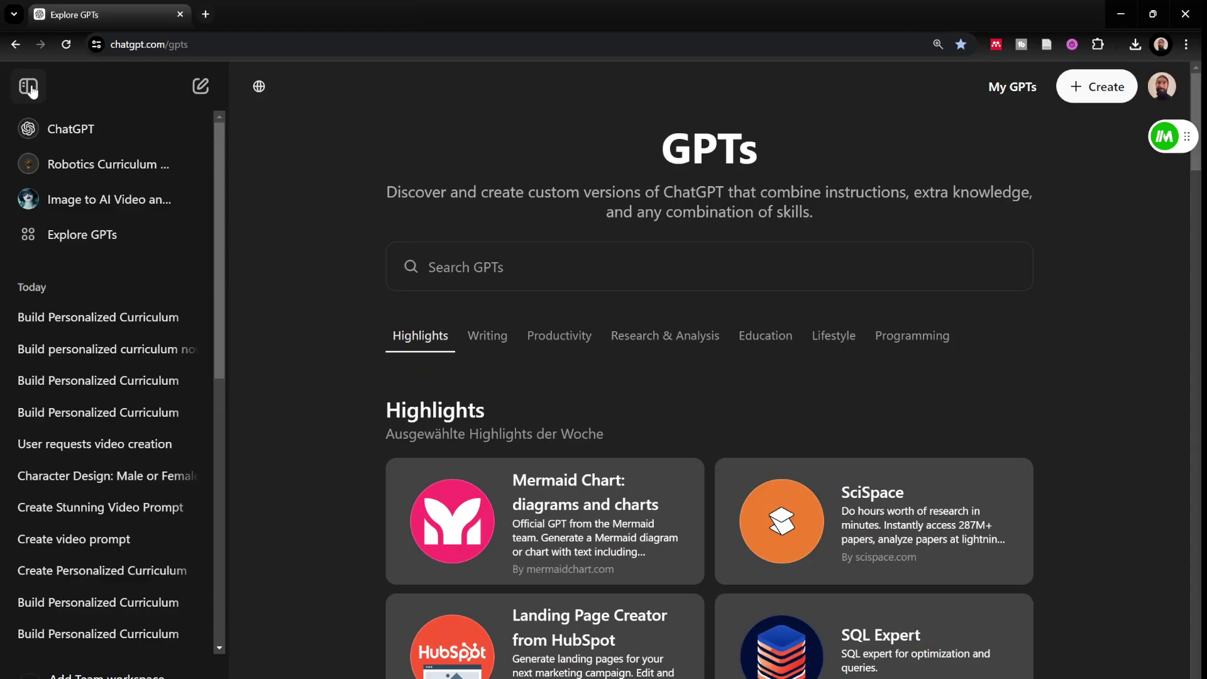
left_click(29, 86)
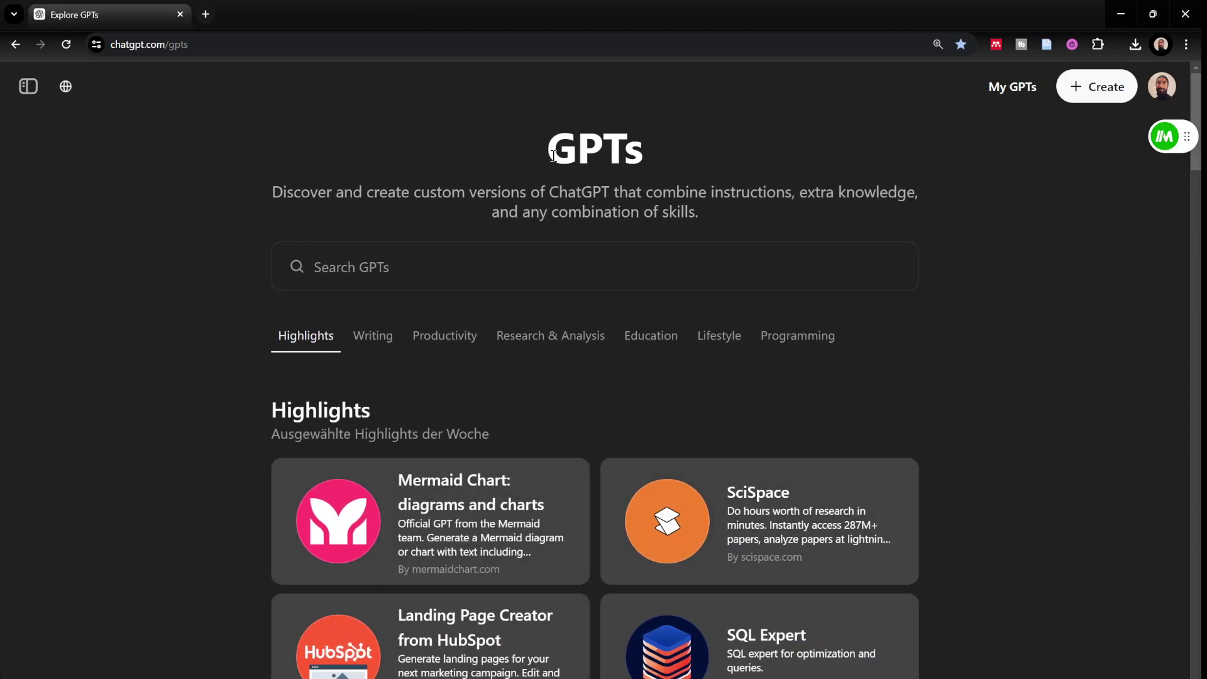
Search the GPT catalogue for 'robotics cu' and open Robotics Curriculum Builder's details
left_click(393, 272)
type("robotics cu")
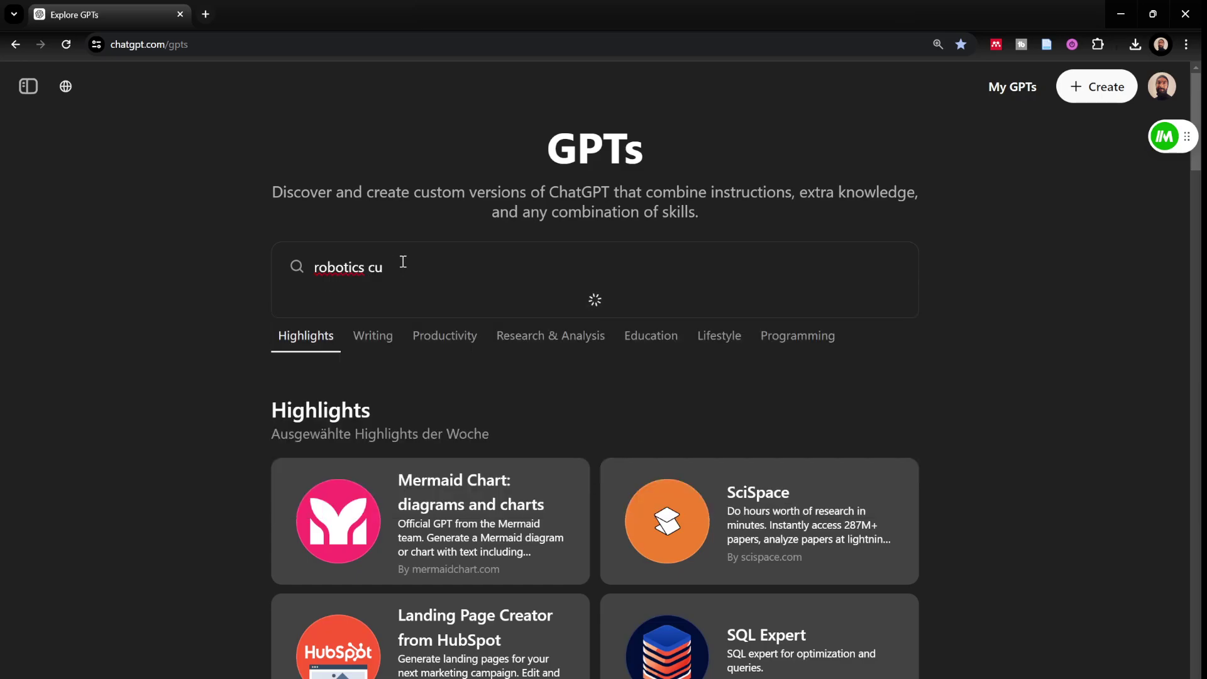
left_click(416, 338)
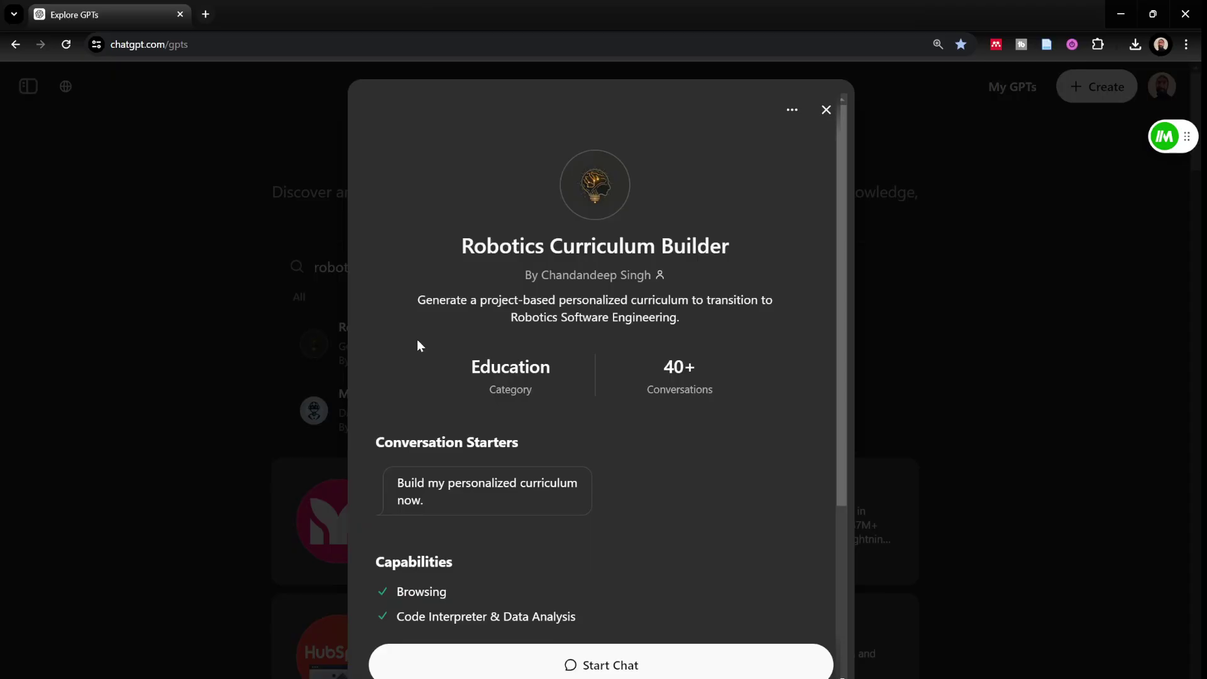
scroll(662, 459, "down", 4)
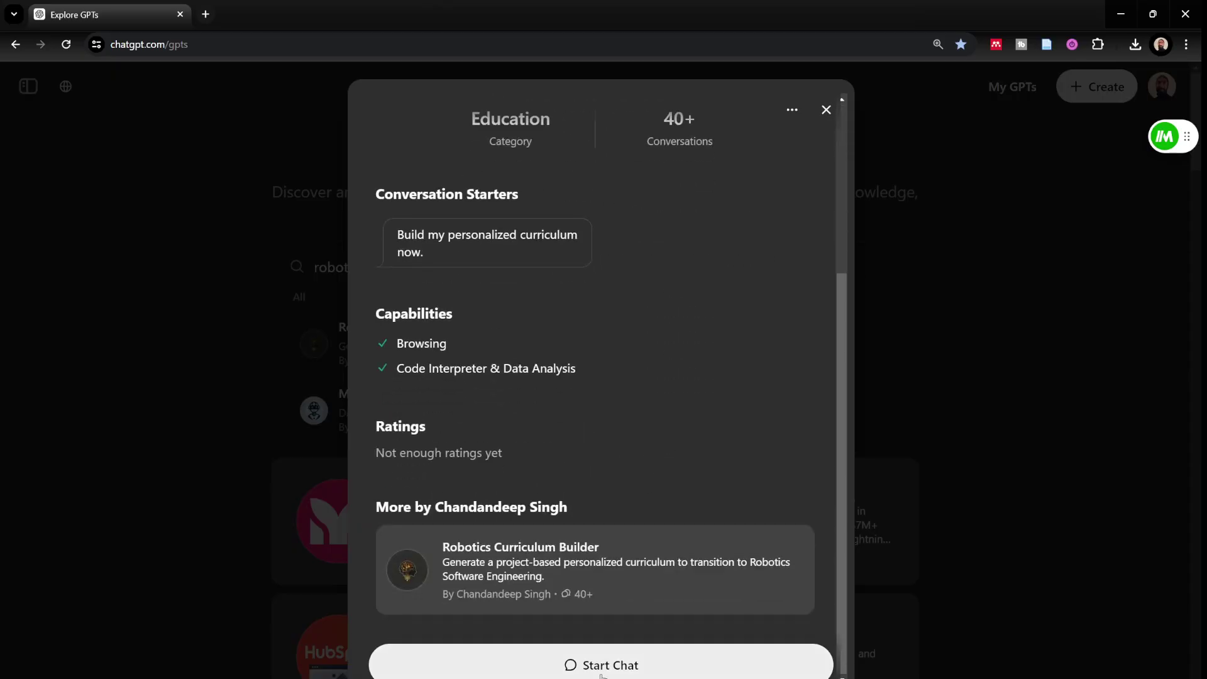
Start a Robotics Curriculum Builder chat with the 'Build my personalized curriculum now.' starter
left_click(574, 665)
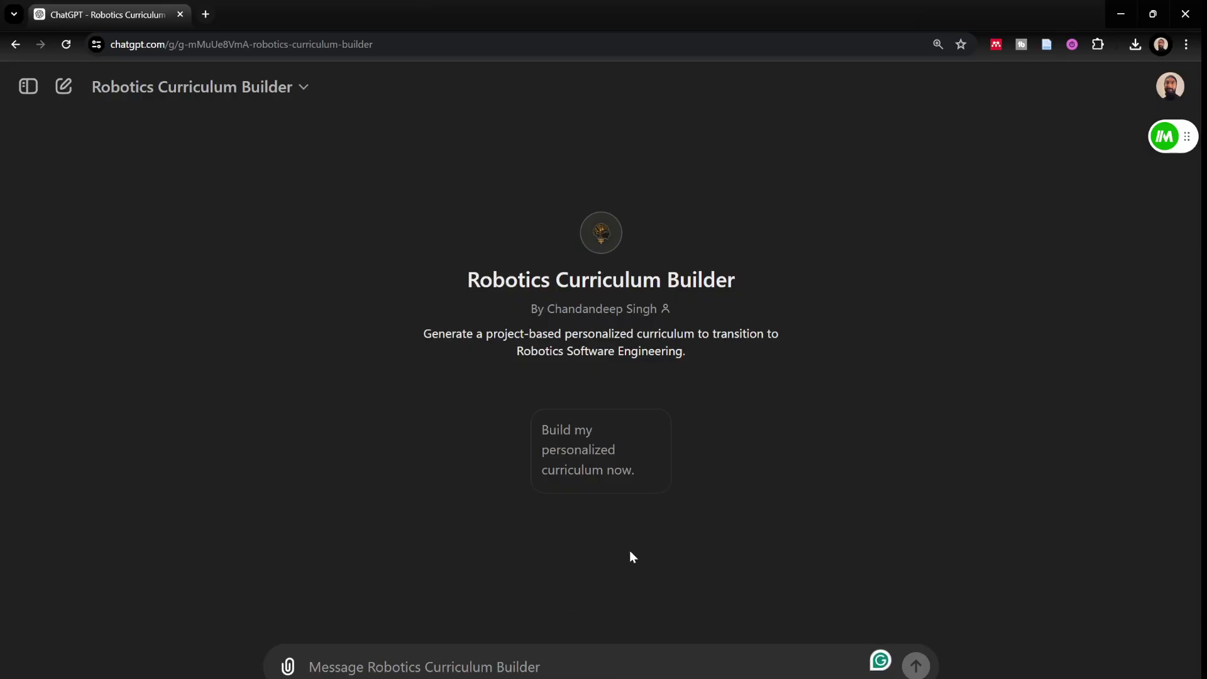
left_click(650, 434)
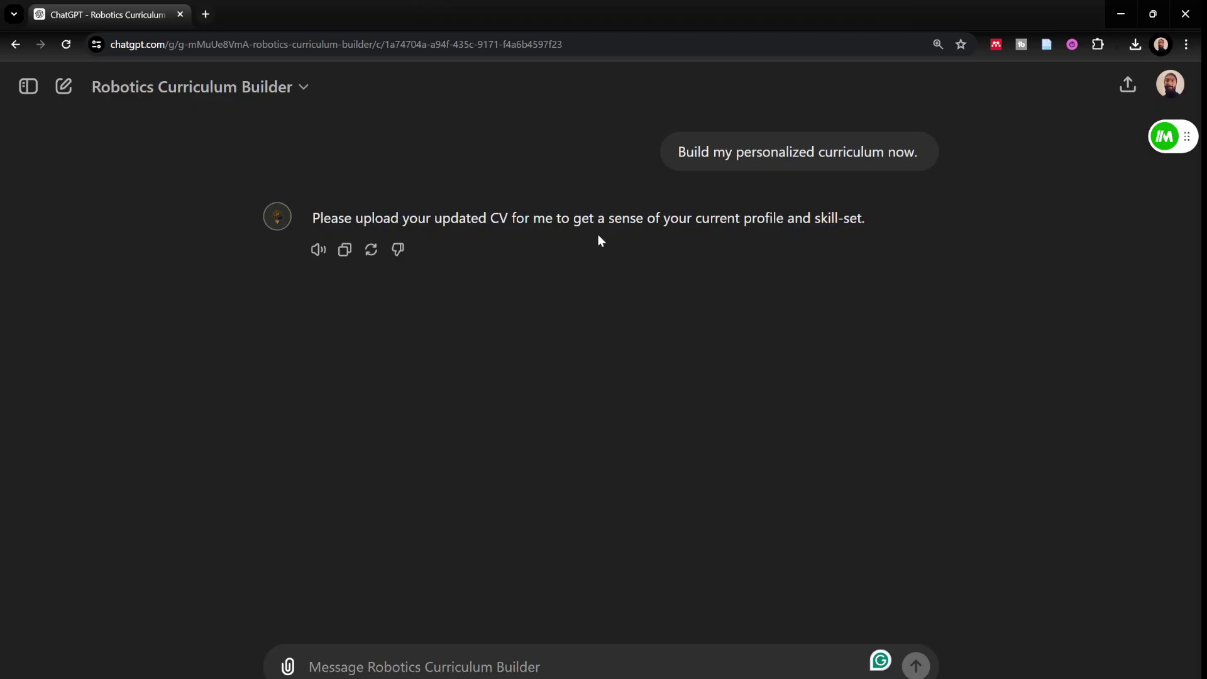
triple_click(810, 234)
left_click(833, 242)
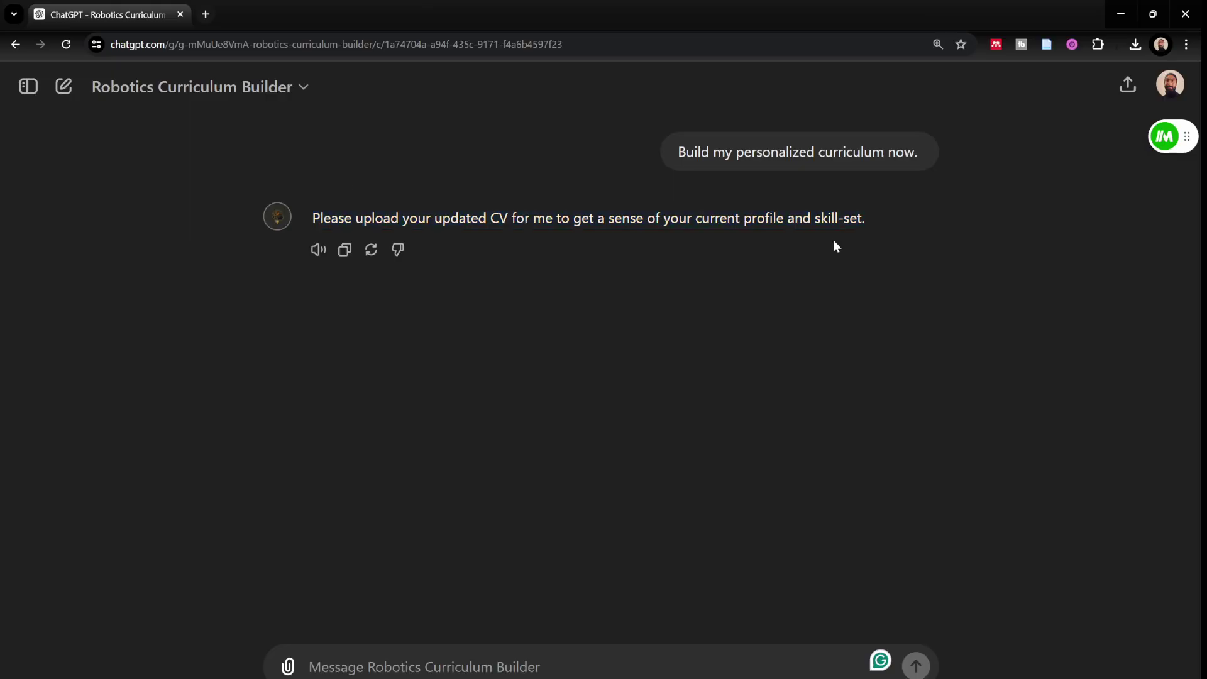
Upload the CV PDF from the computer and send it to the bot
left_click(288, 668)
left_click(349, 630)
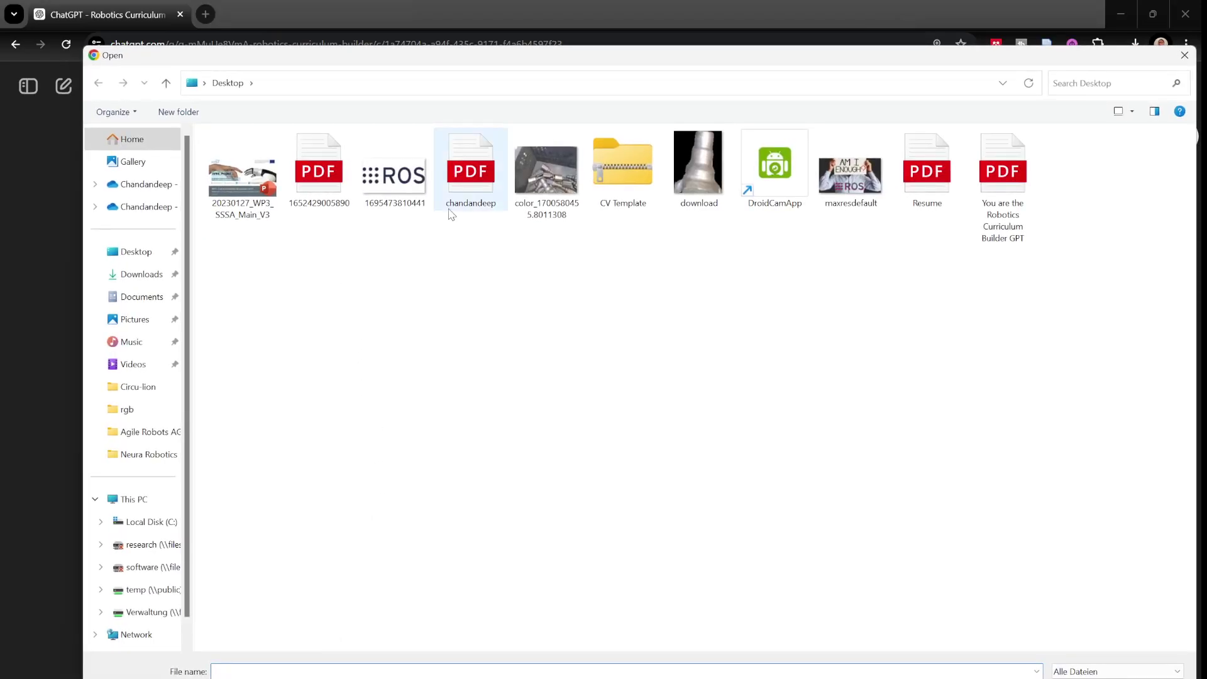
double_click(471, 187)
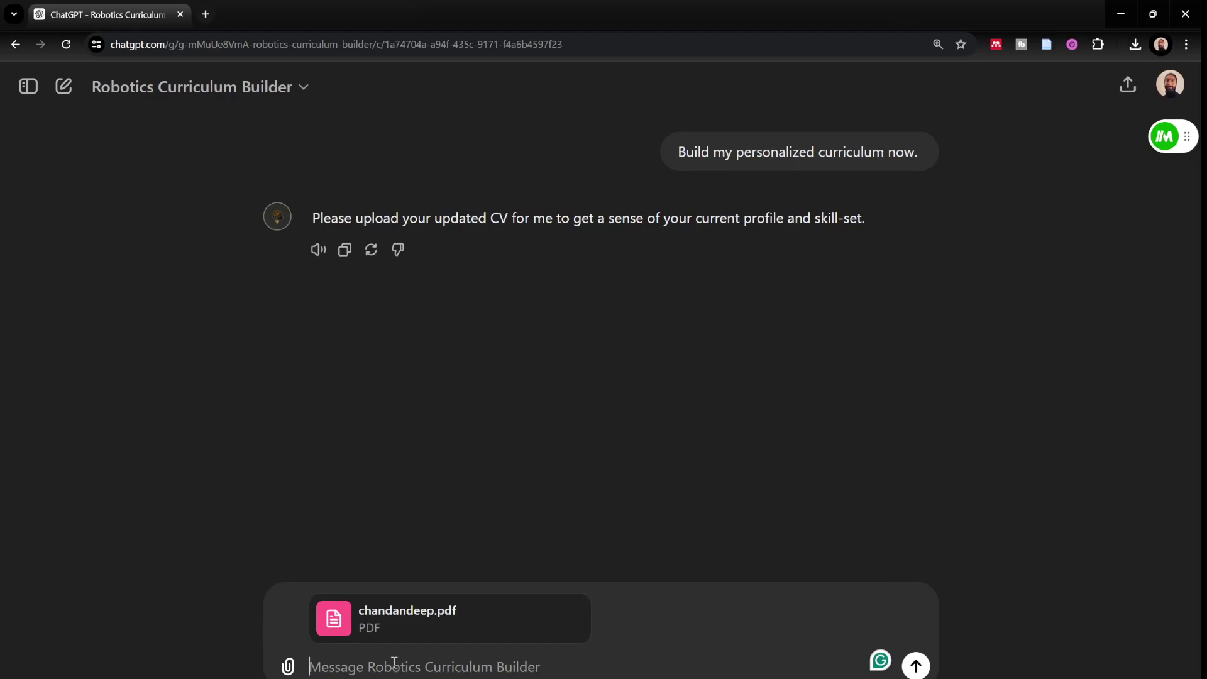
key("Return")
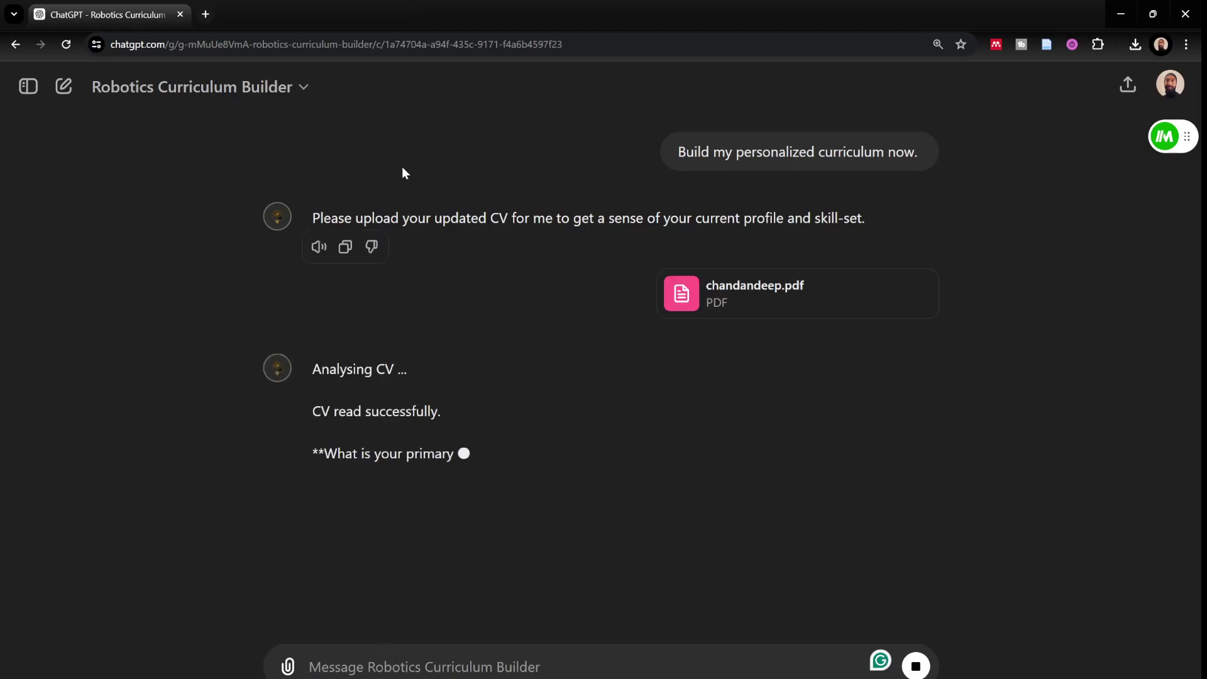
triple_click(339, 370)
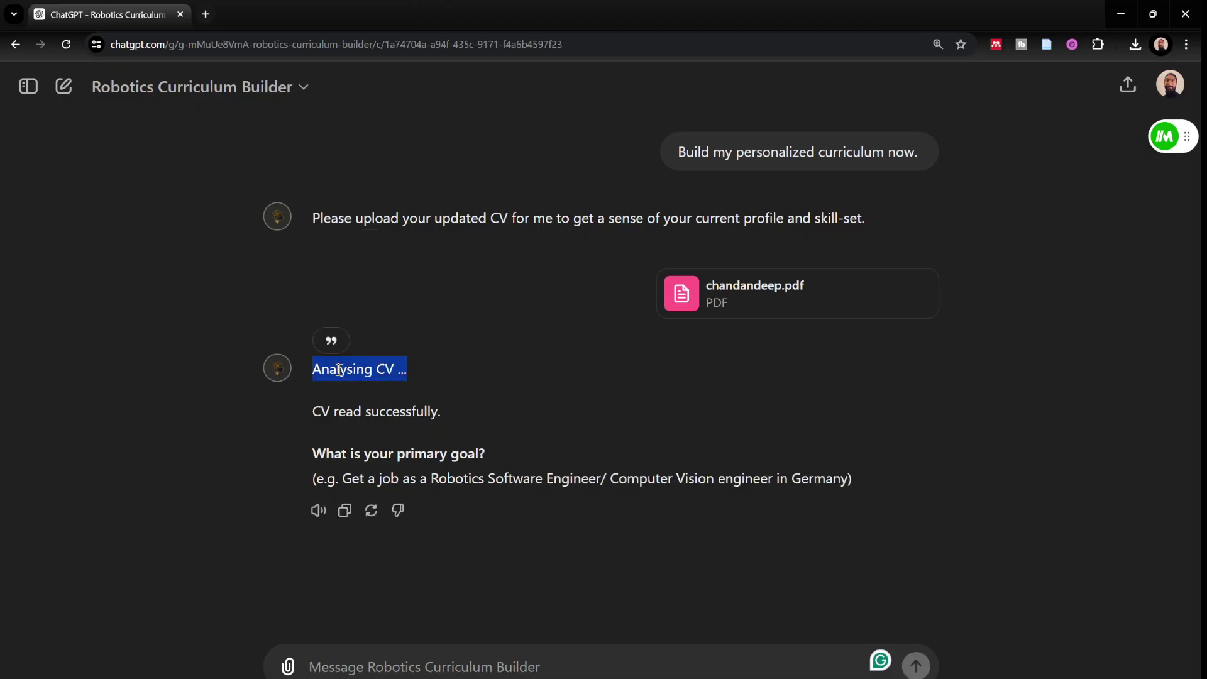
left_click(463, 665)
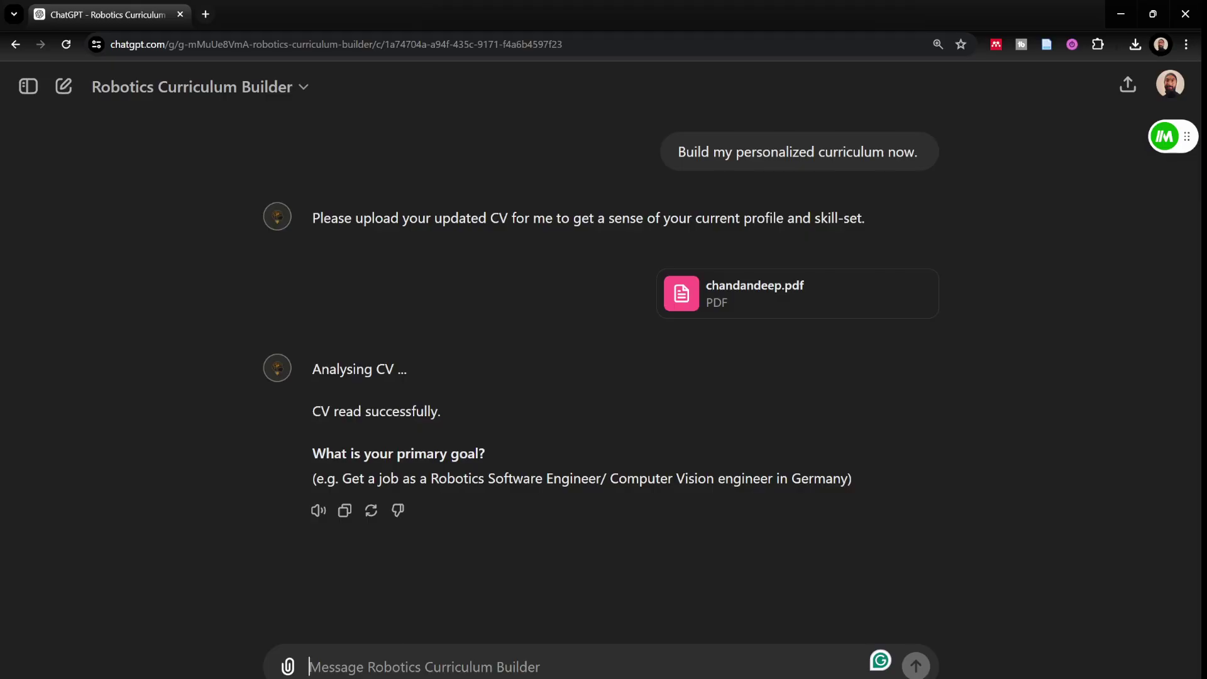
Answer the goal question with 'Want to work as a Robotics Software Engineer in the controls domain'
type("W")
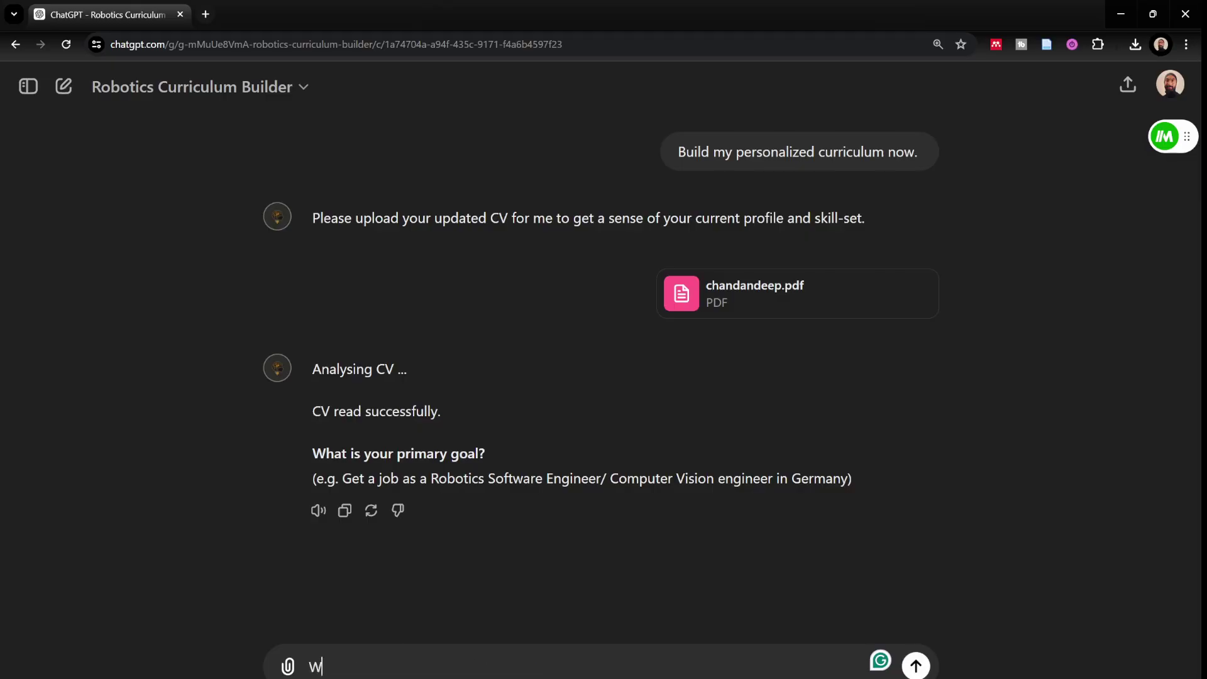
type("ant to work as a Robot")
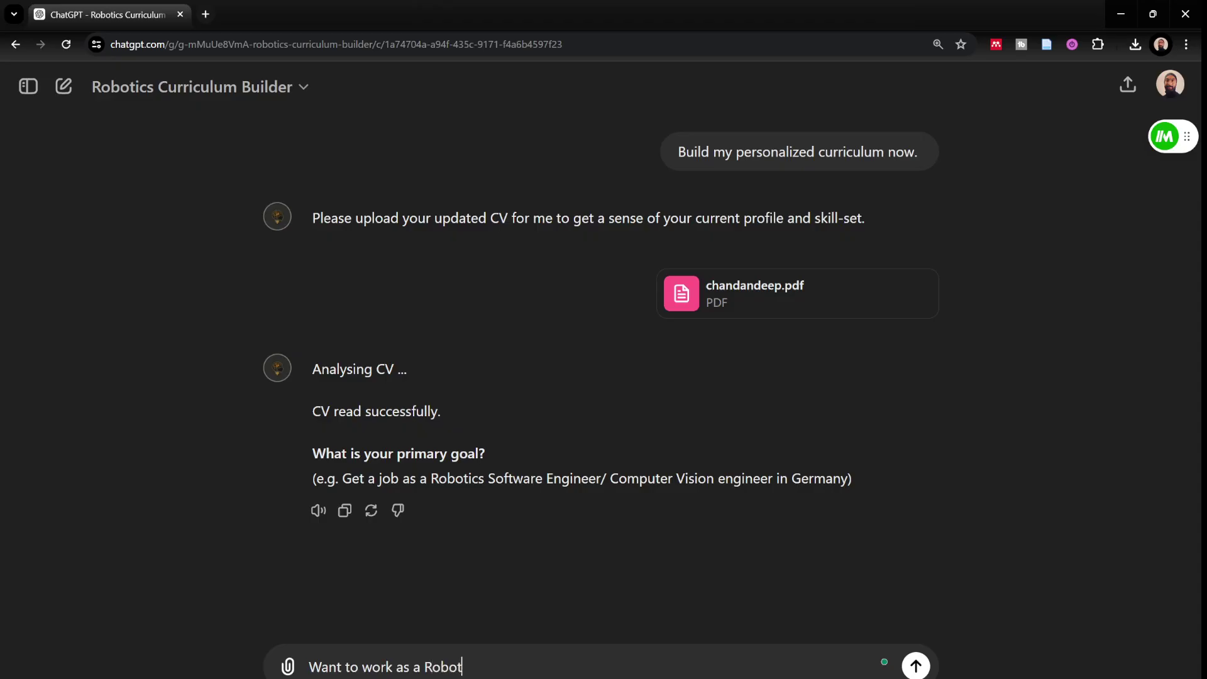
type("ics Soft")
key("BackSpace")
key("BackSpace")
type("ftware Engineer")
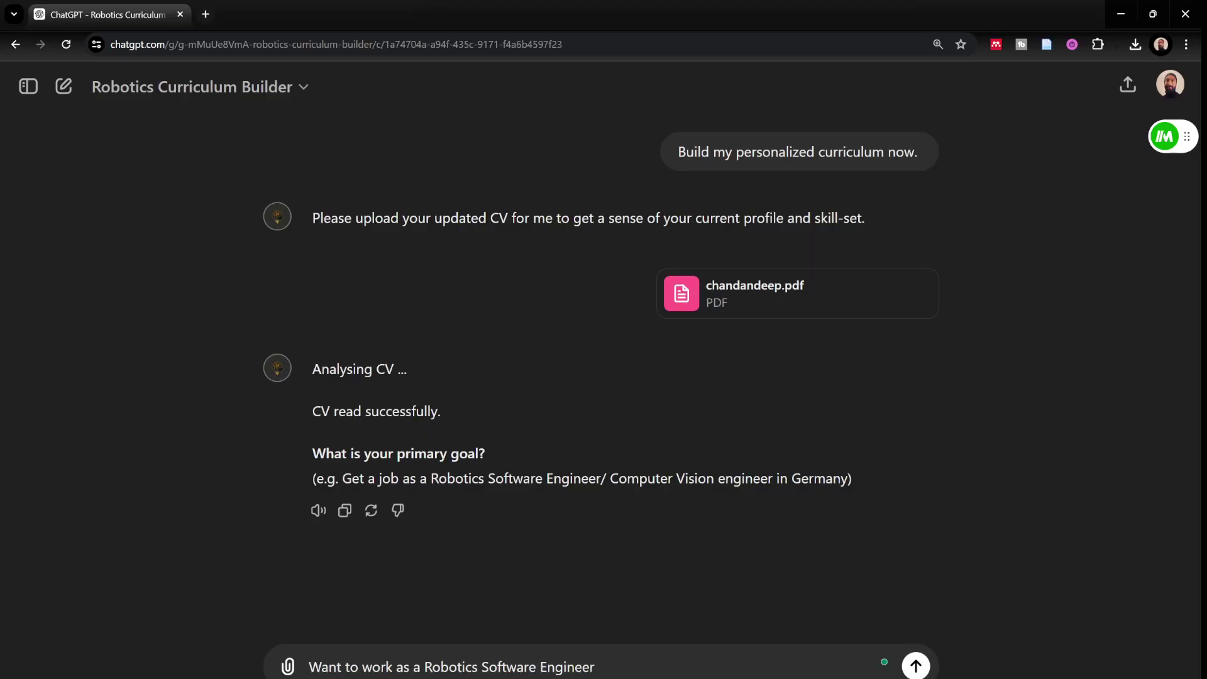
type(" in the percepti")
key("BackSpace")
key("BackSpace")
key("BackSpace")
key("BackSpace")
key("BackSpace")
key("BackSpace")
key("BackSpace")
type("controls domain")
key("Return")
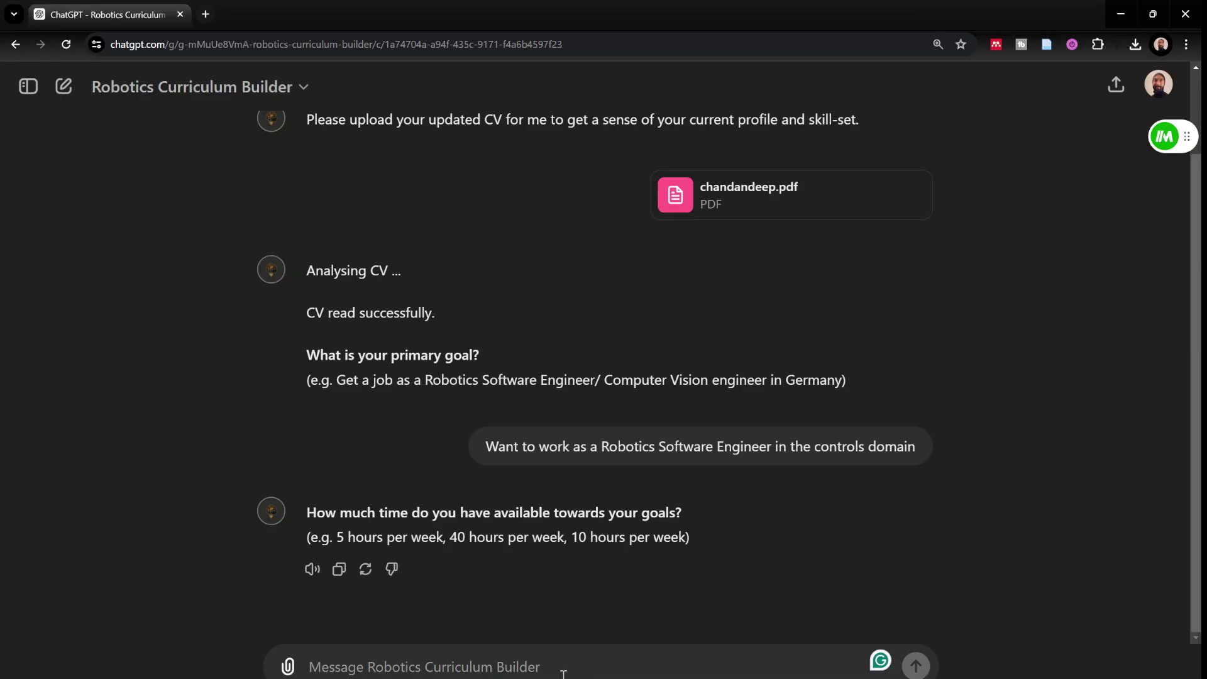
triple_click(383, 510)
left_click(511, 545)
triple_click(354, 514)
Reply that 10 hours per week are available
left_click(516, 550)
type("1")
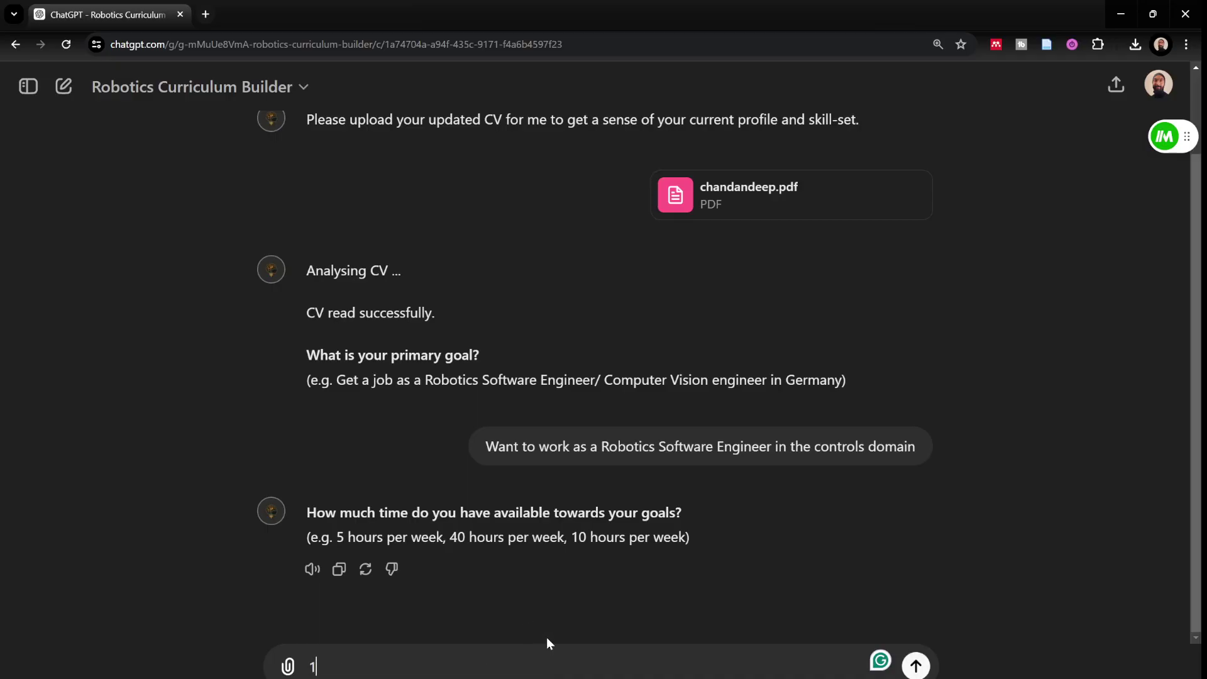
type("0 hours per week")
key("Return")
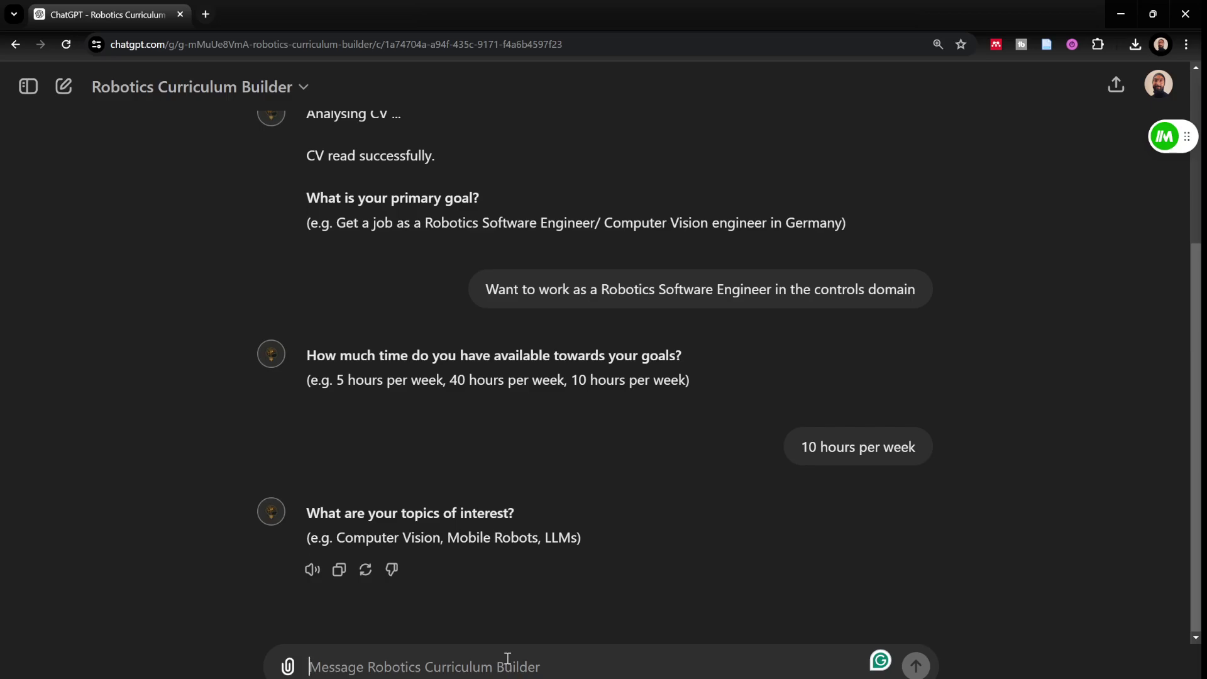
Send interests 'optimal control, pid, model predictive control etc.' and draft 'yes' for Git
type("optimal control")
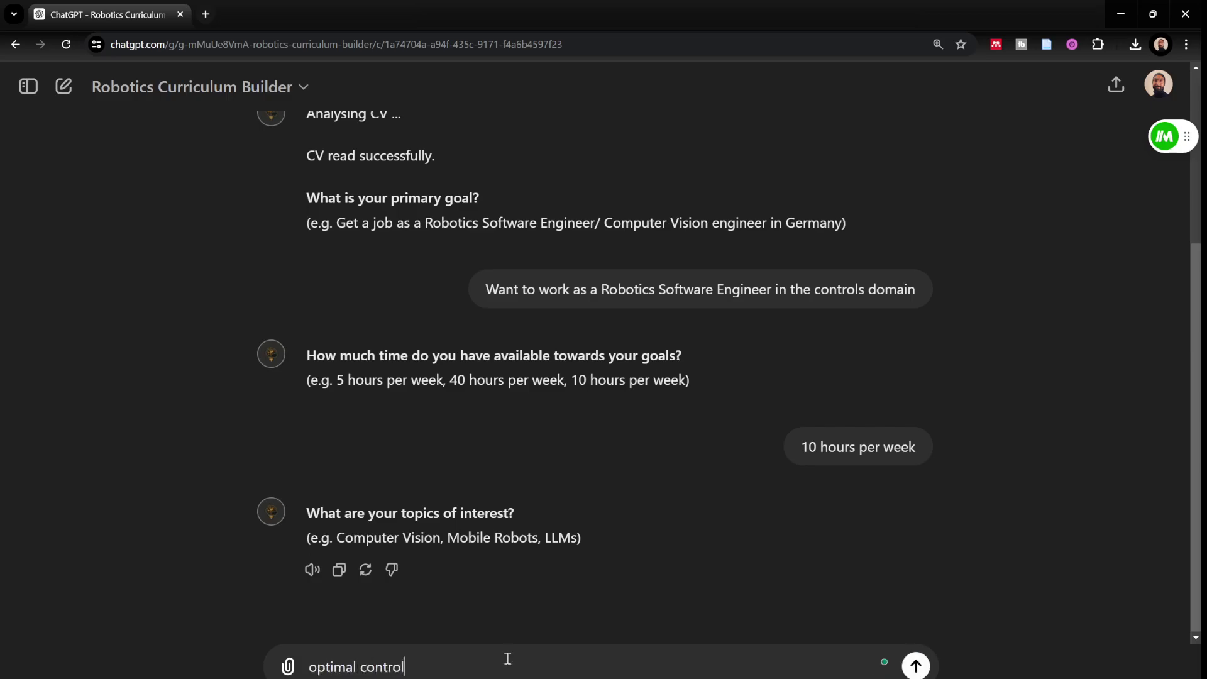
type(", ")
type("pid,")
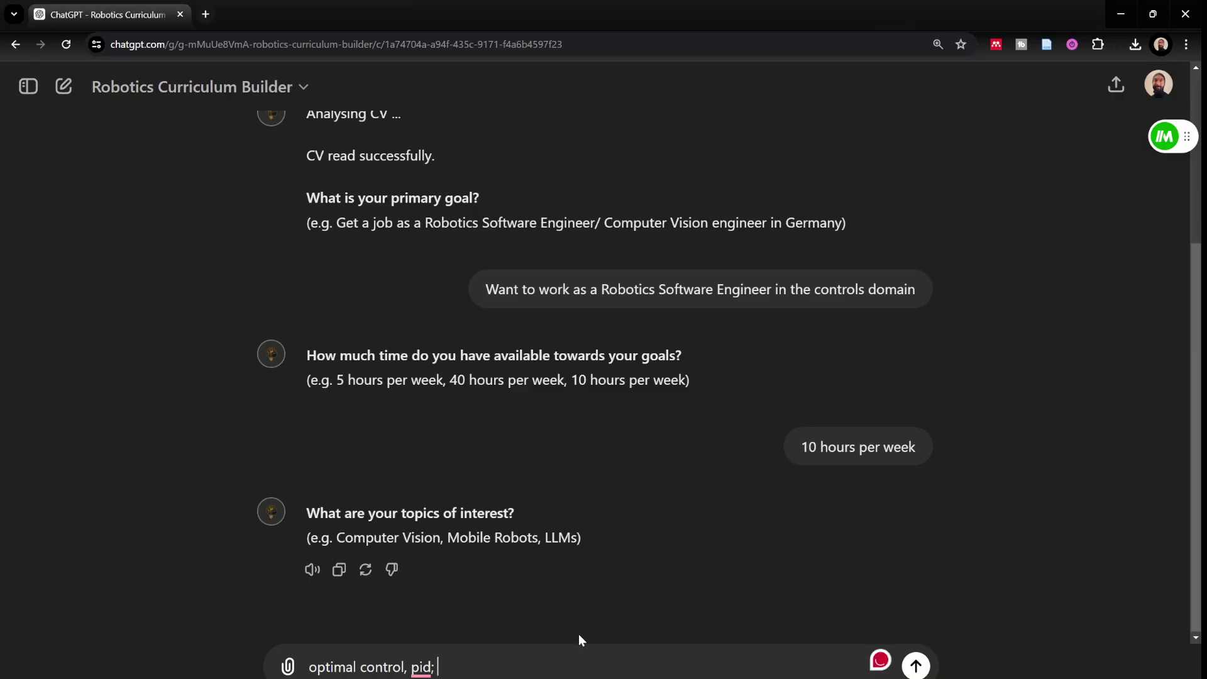
key("BackSpace")
type("; CO")
key("BackSpace")
key("BackSpace")
key("BackSpace")
key("BackSpace")
type(", model pr")
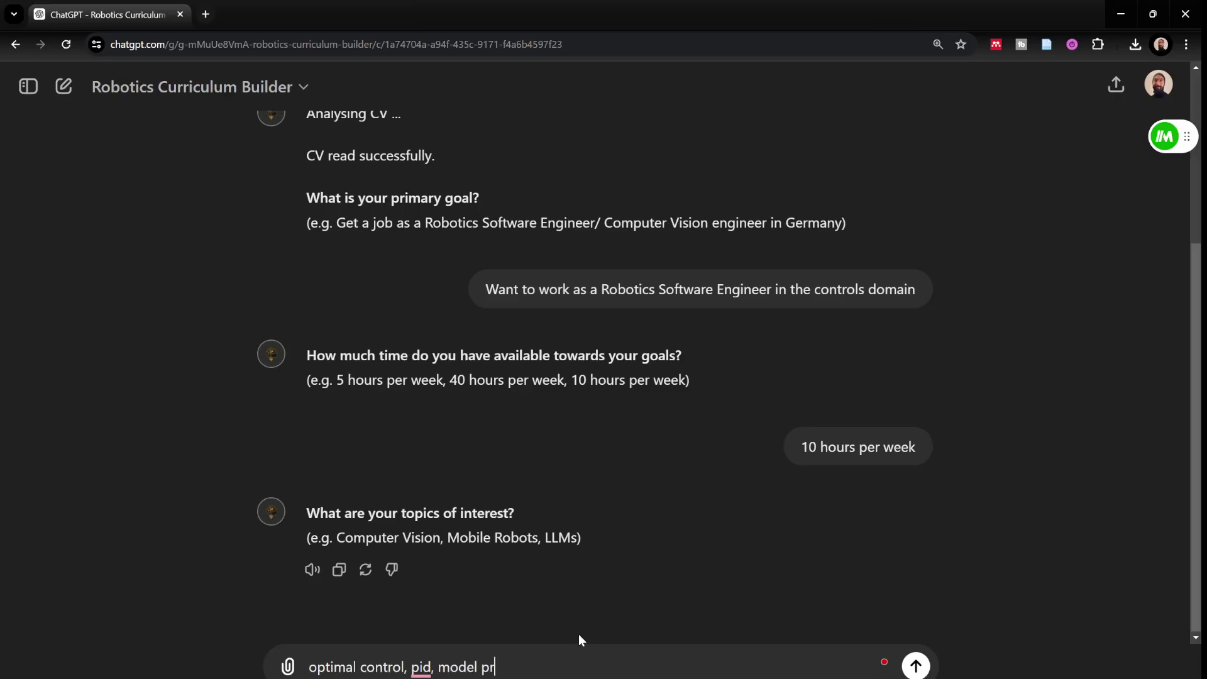
type("edictive control ")
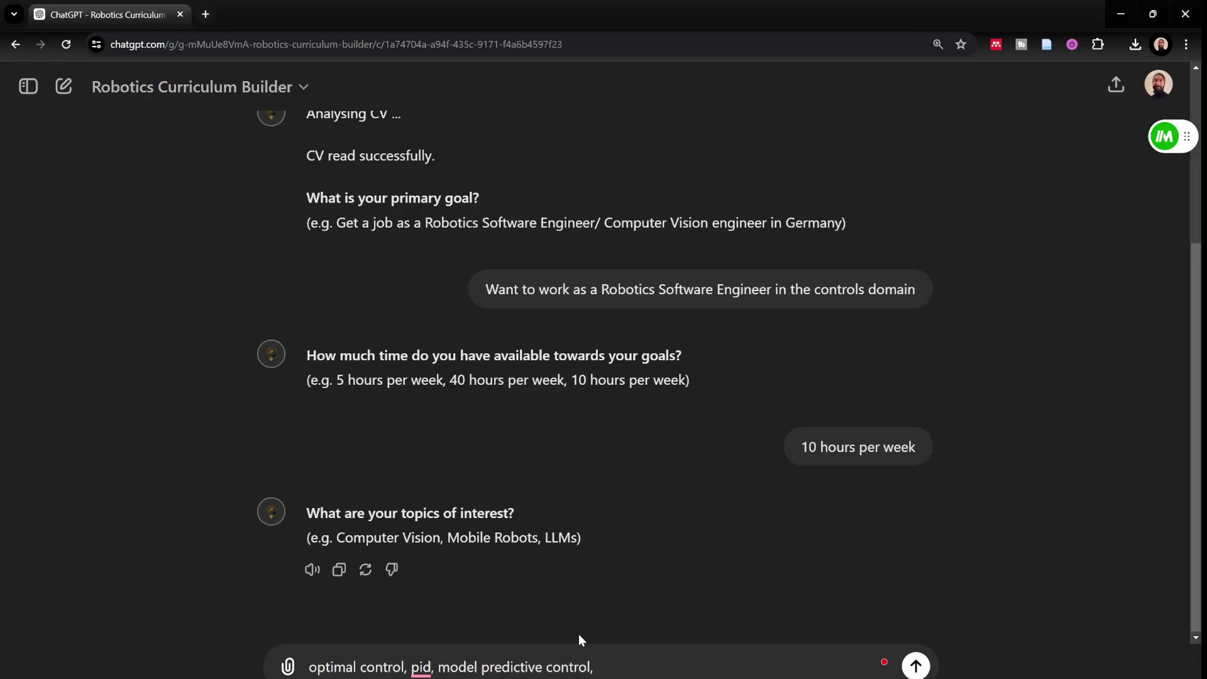
type(" etc.")
key("Return")
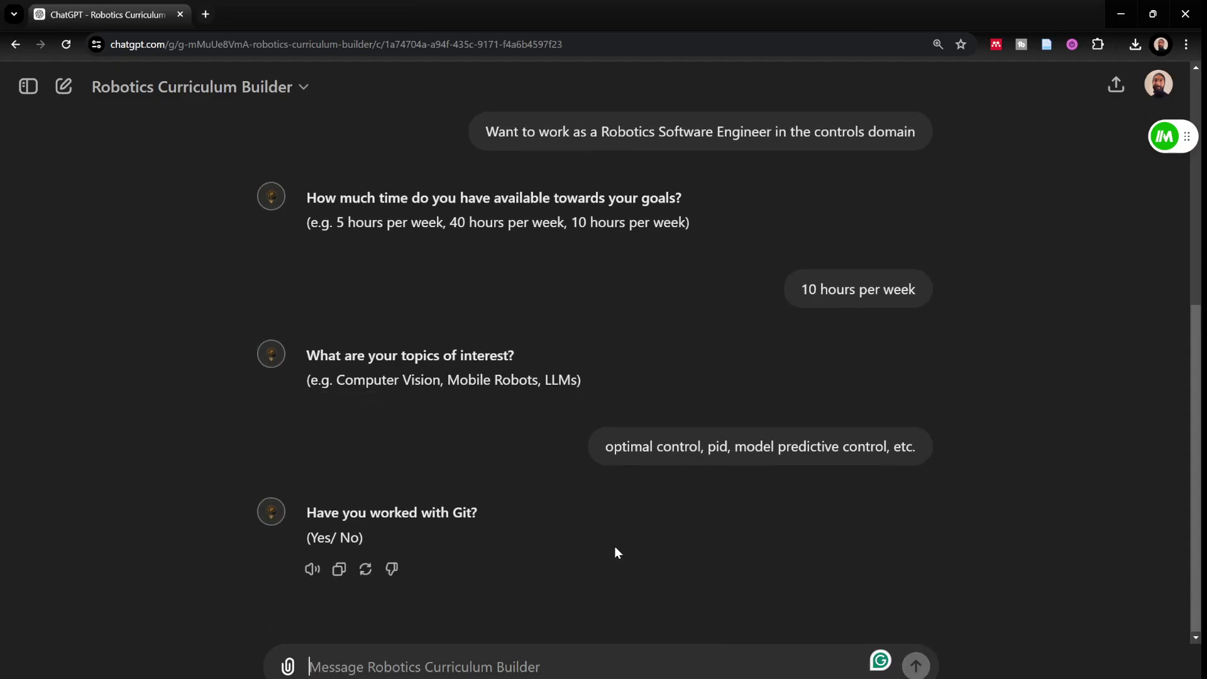
type("yes")
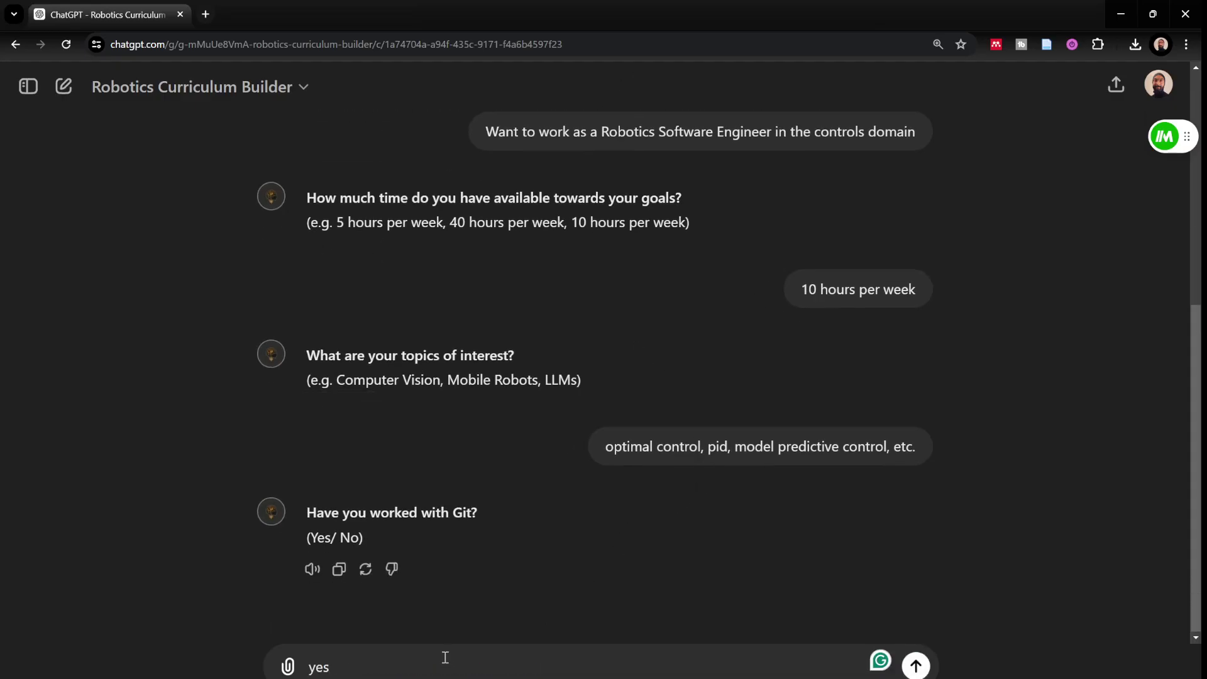
key("Return")
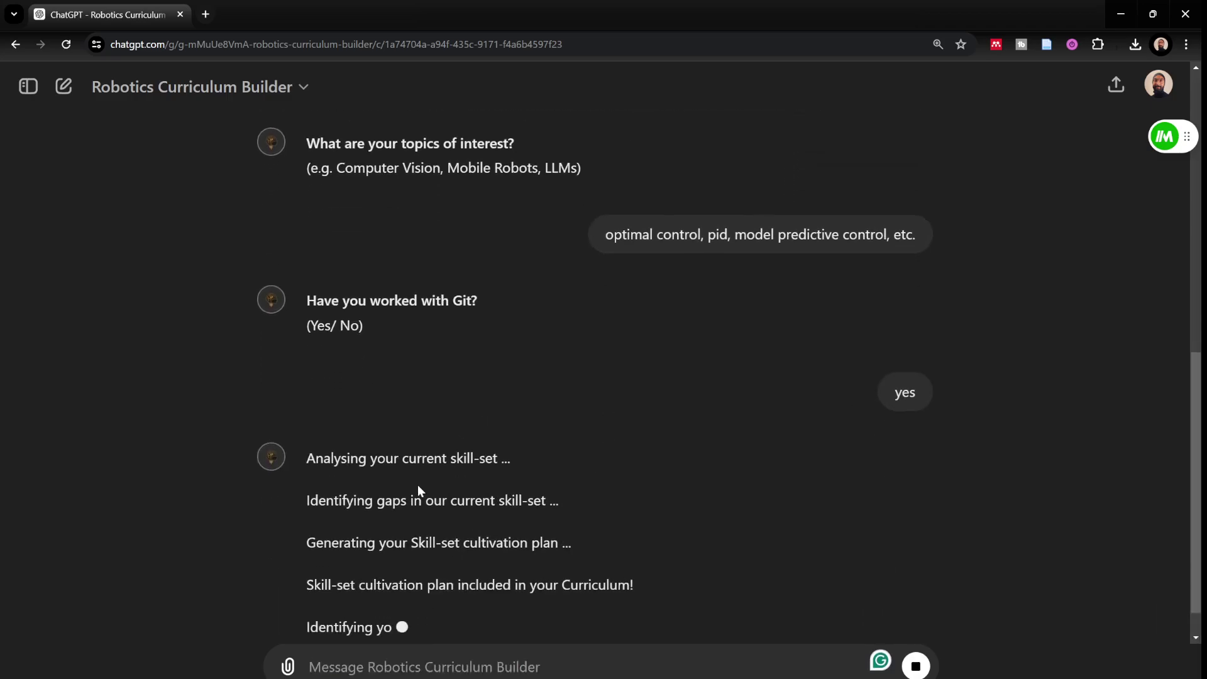
scroll(381, 489, "up", 4)
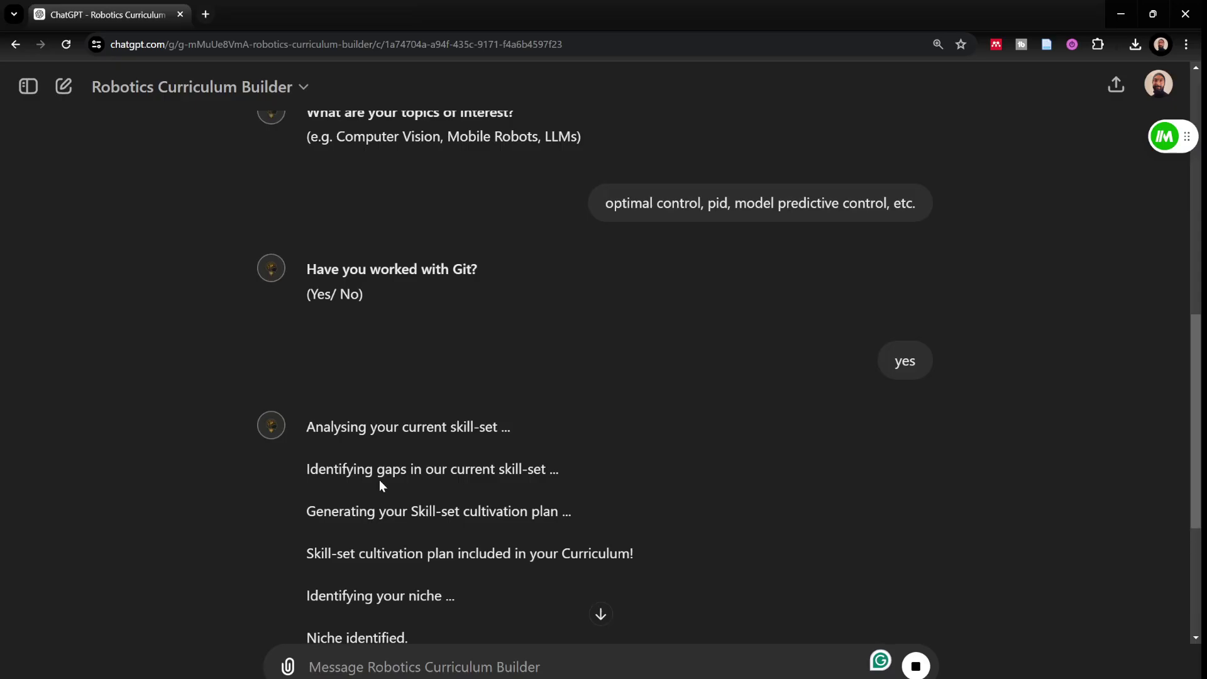
triple_click(379, 480)
scroll(594, 482, "down", 2)
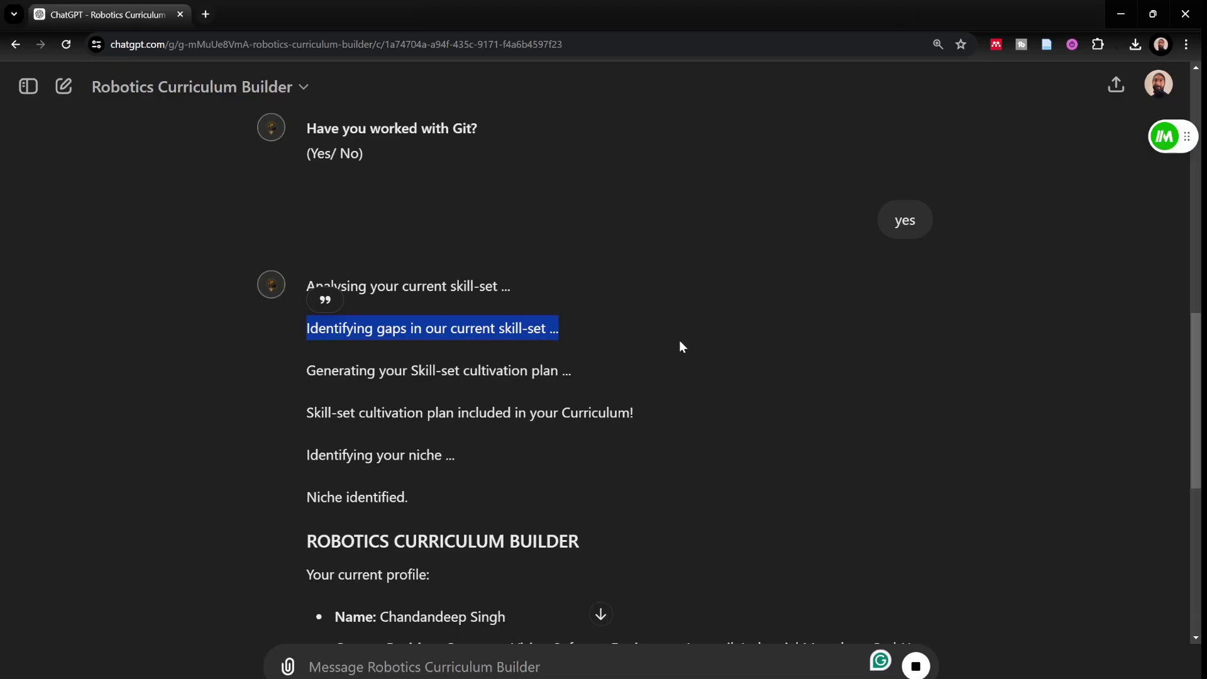
scroll(679, 346, "up", 3)
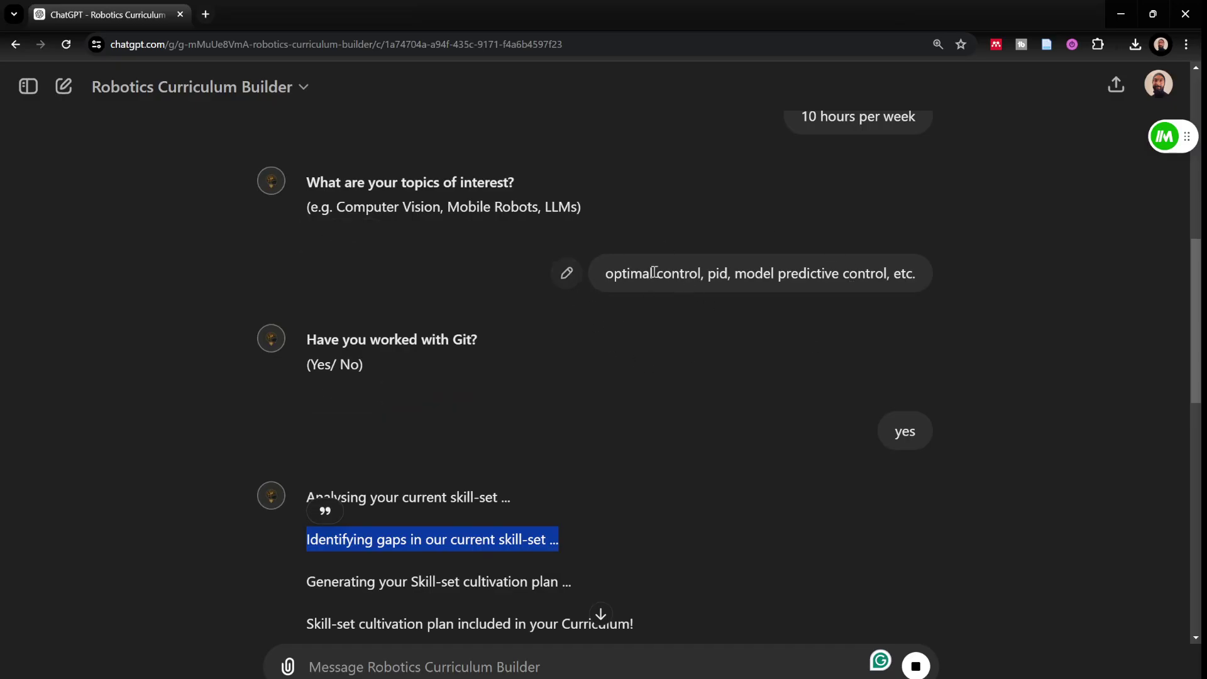
scroll(588, 443, "down", 3)
scroll(535, 434, "up", 2)
scroll(535, 432, "down", 2)
left_click(331, 371)
triple_click(331, 371)
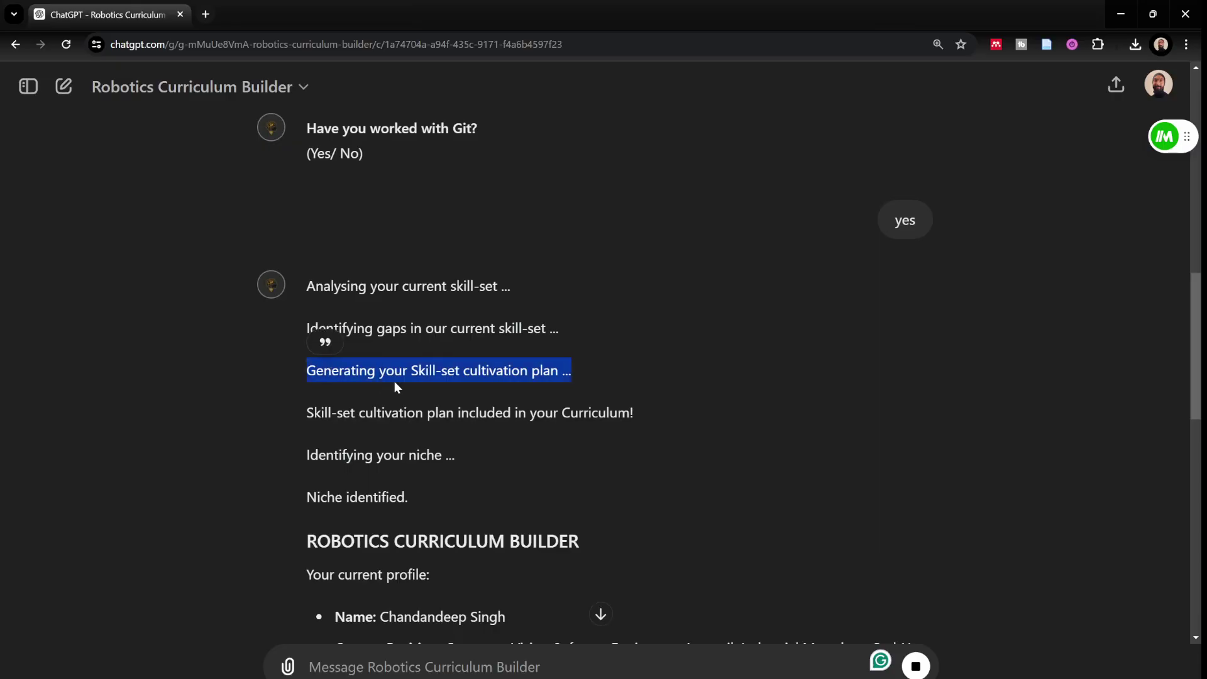
left_click(426, 438)
triple_click(421, 415)
double_click(481, 415)
left_click(571, 444)
scroll(541, 437, "down", 2)
triple_click(308, 355)
scroll(530, 466, "up", 10)
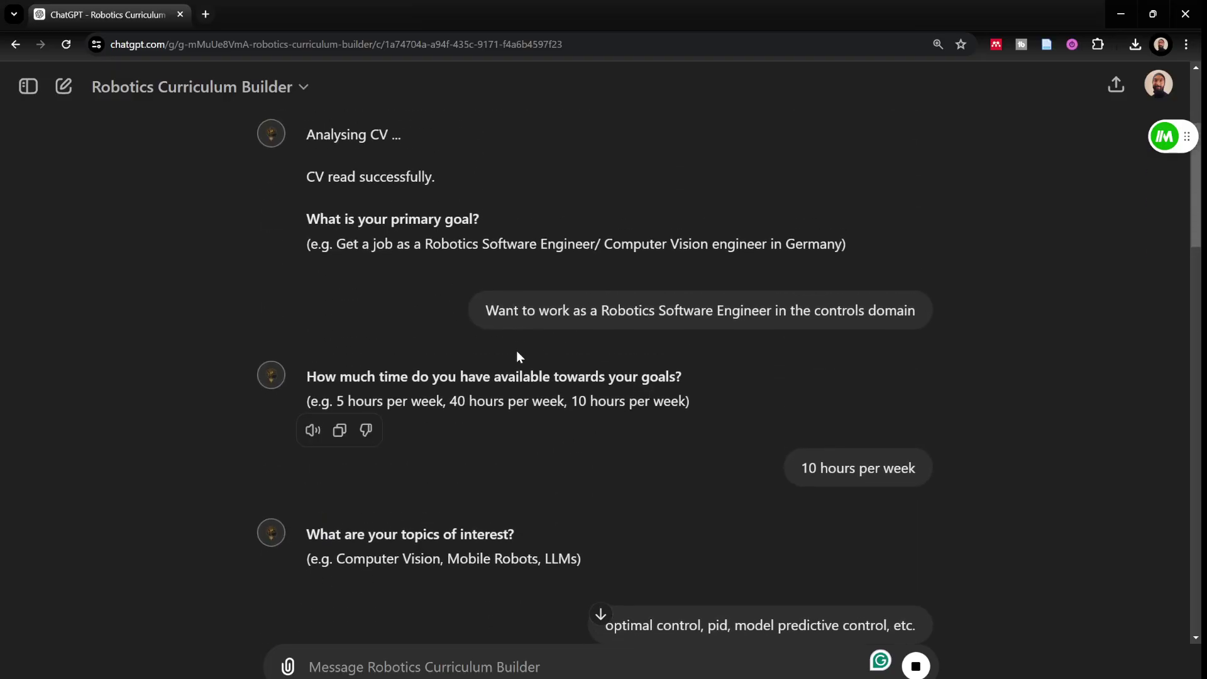
triple_click(500, 322)
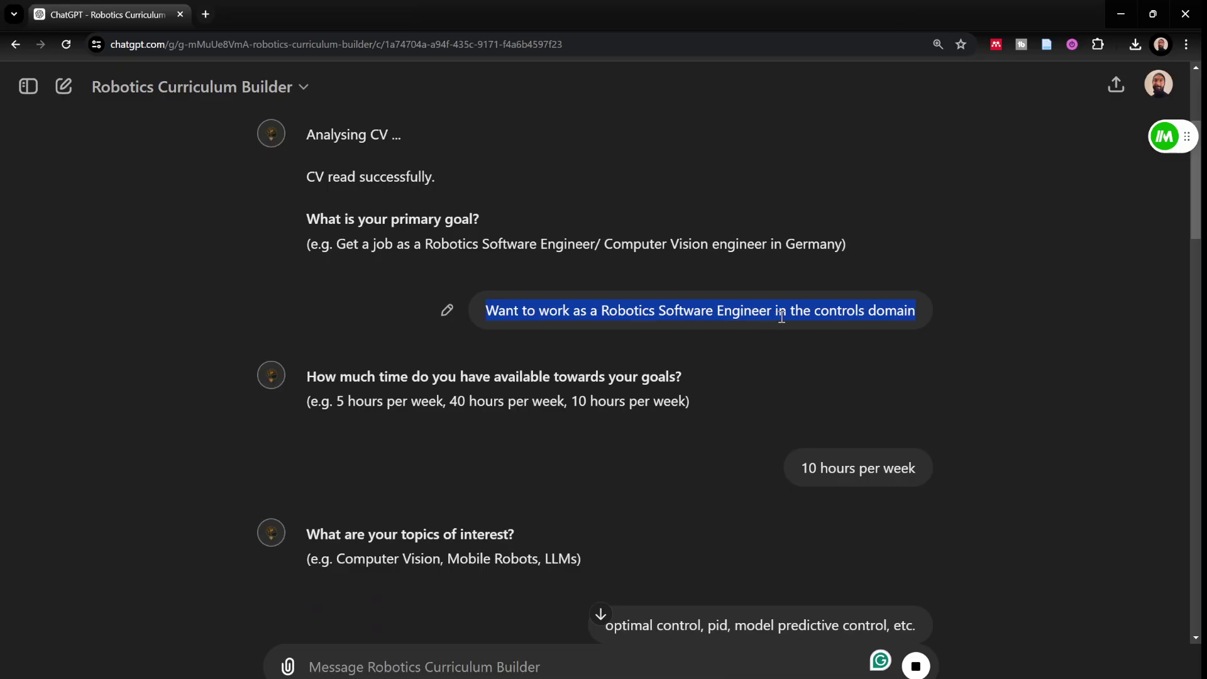
scroll(510, 409, "down", 12)
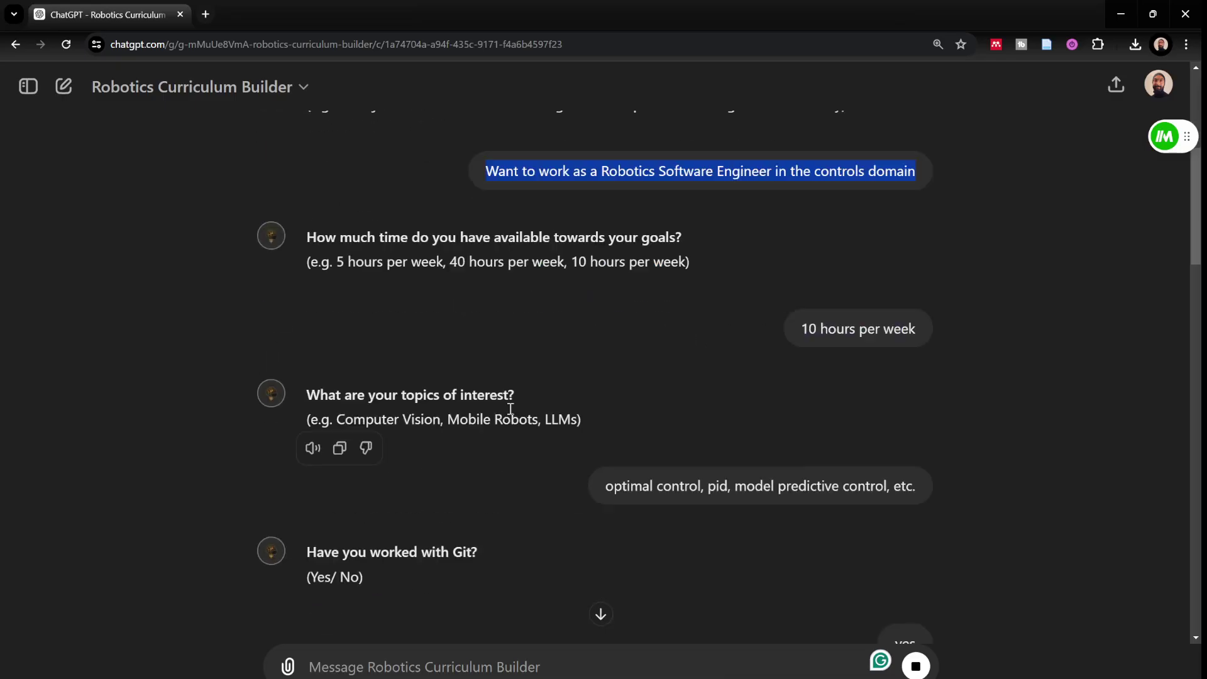
scroll(514, 414, "down", 1)
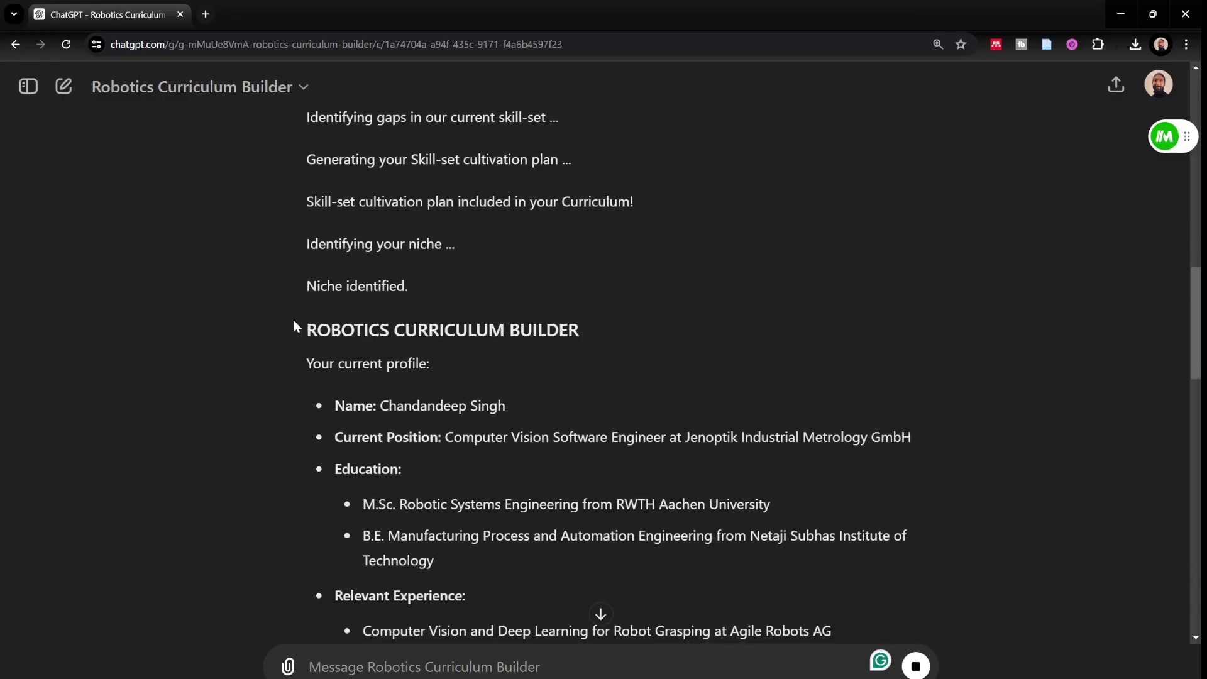
scroll(314, 267, "down", 1)
left_click_drag(306, 290, 519, 490)
scroll(377, 314, "down", 7)
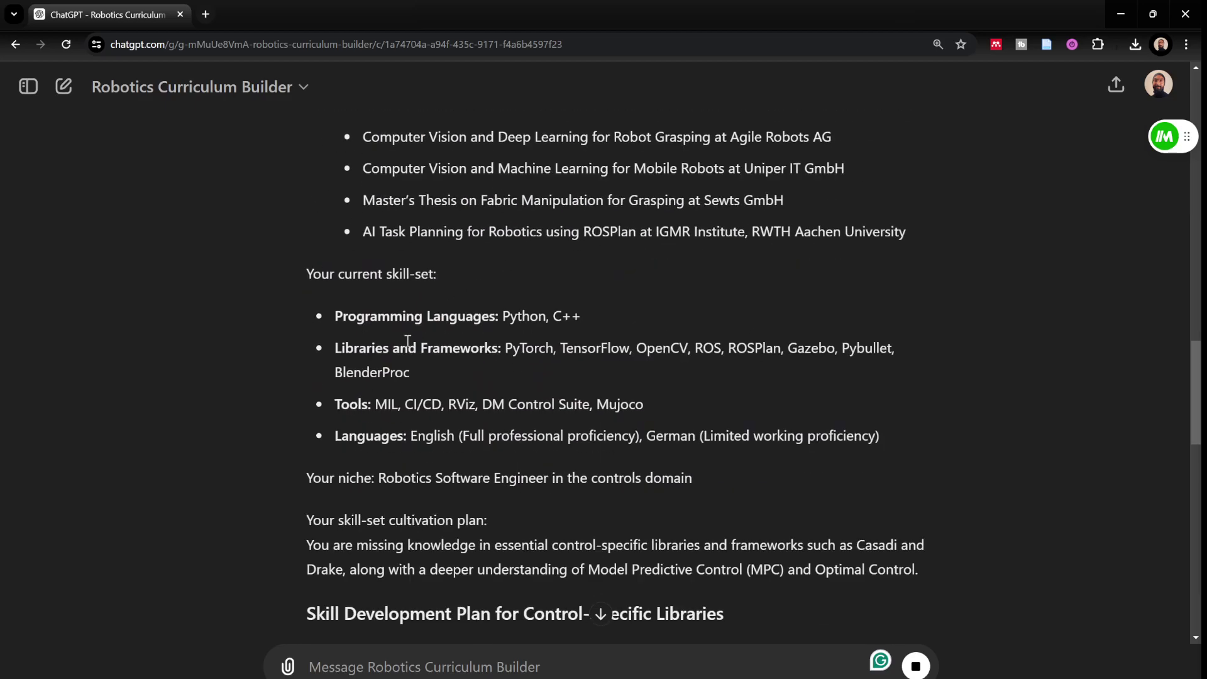
scroll(404, 342, "down", 2)
scroll(412, 373, "up", 2)
scroll(412, 373, "down", 3)
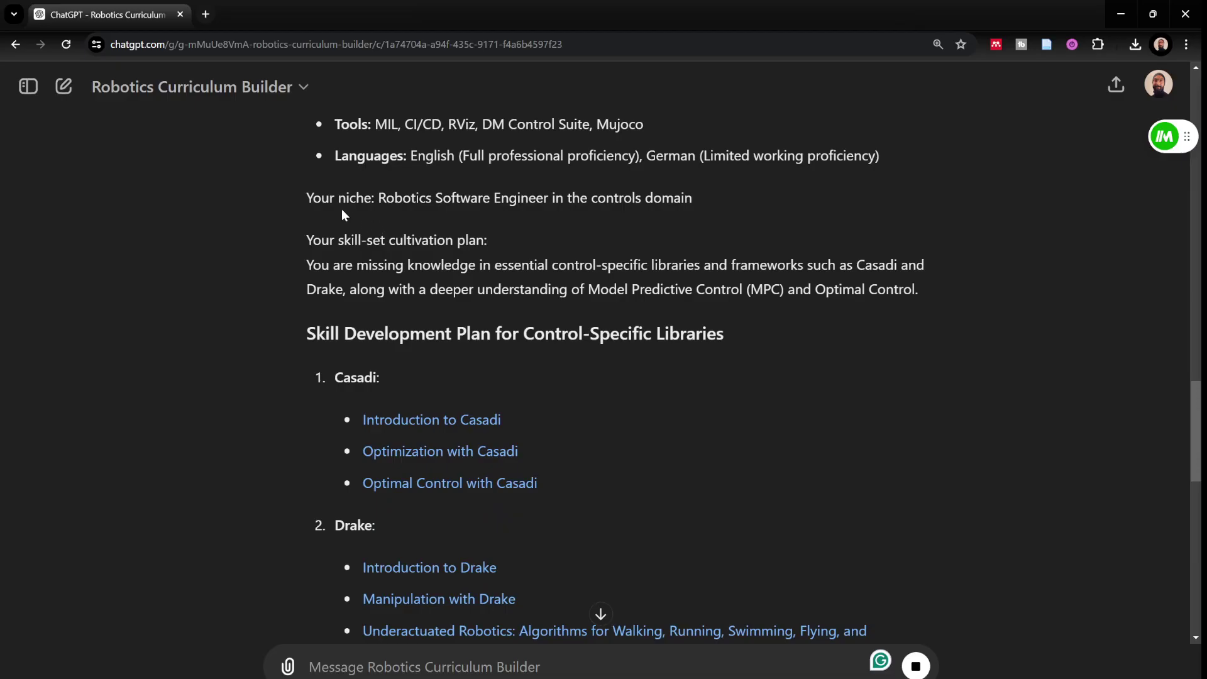
left_click_drag(305, 197, 715, 203)
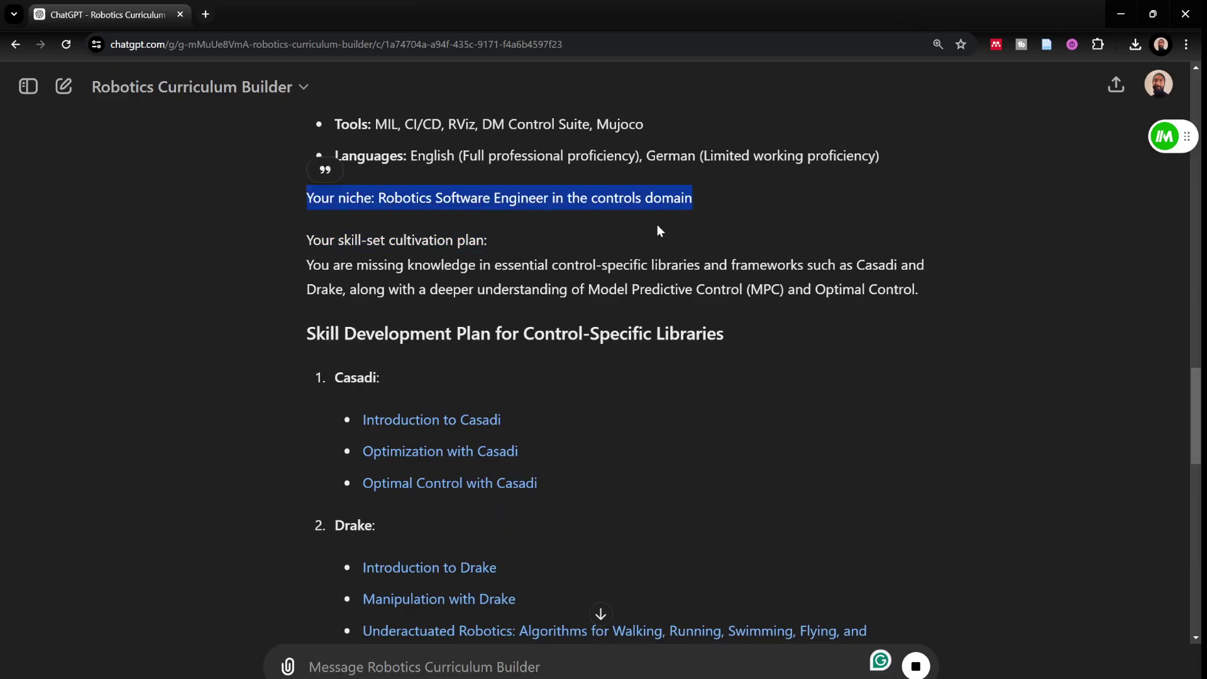
key("ctrl+plus")
key("ctrl+plus")
key("ctrl+plus")
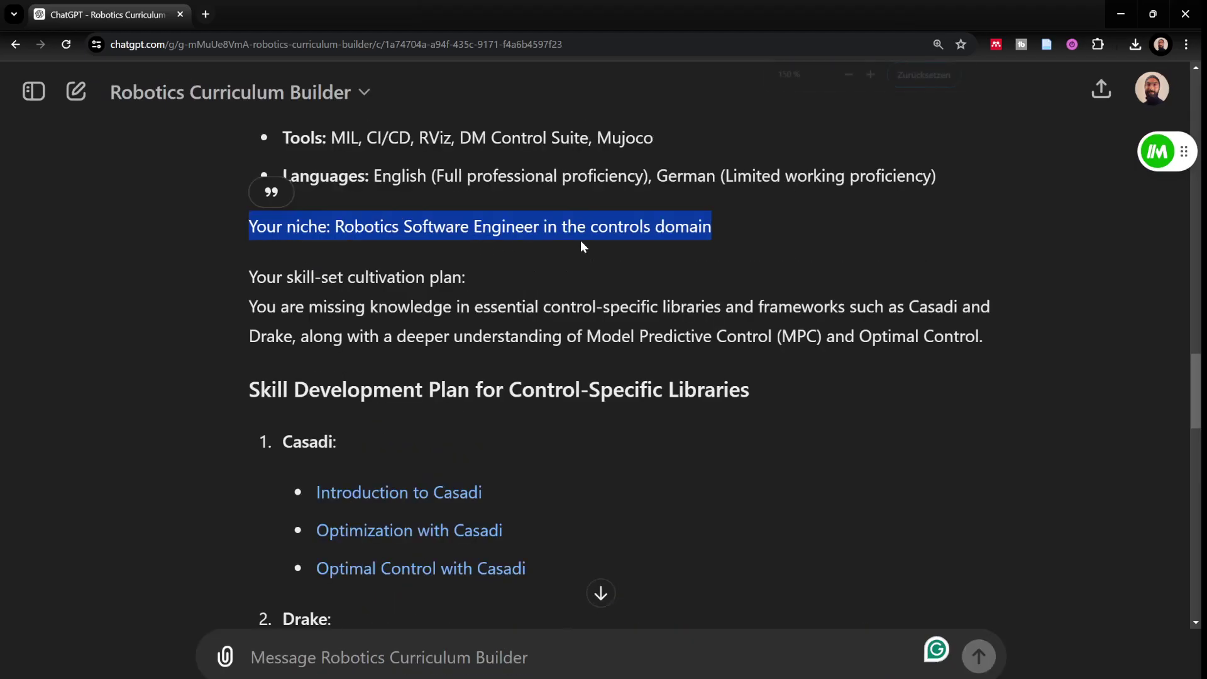
left_click(548, 290)
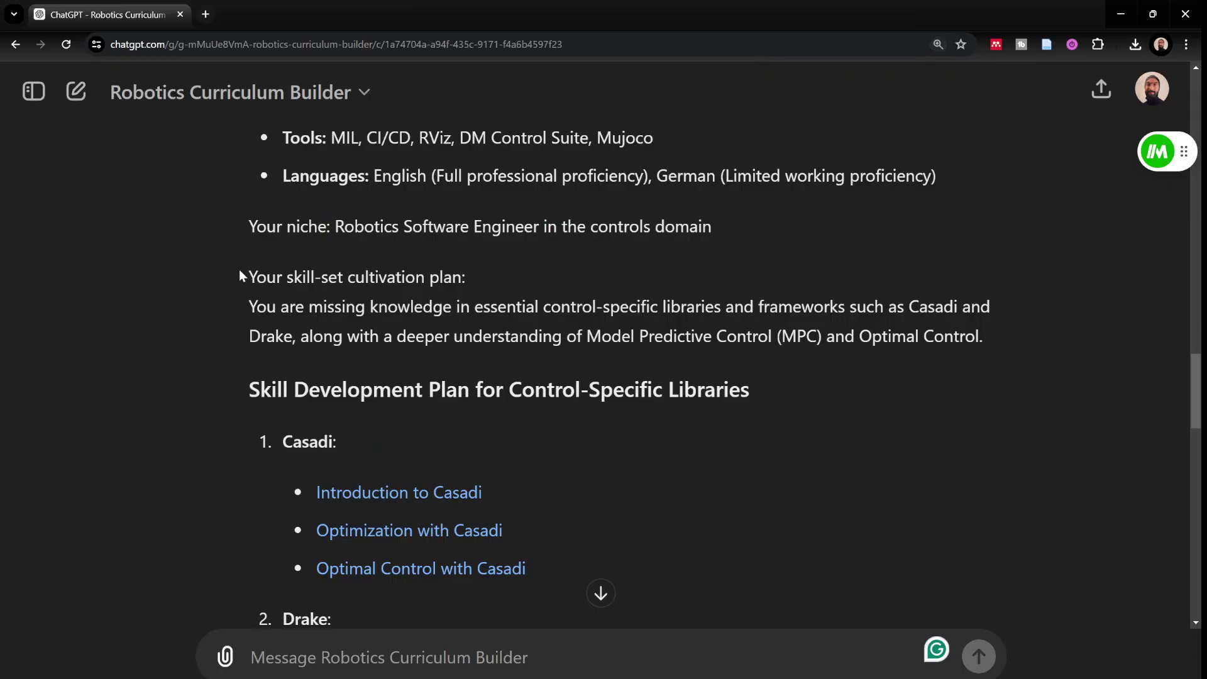
left_click_drag(241, 272, 494, 278)
left_click(514, 308)
left_click_drag(303, 308, 722, 305)
left_click(767, 305)
double_click(943, 304)
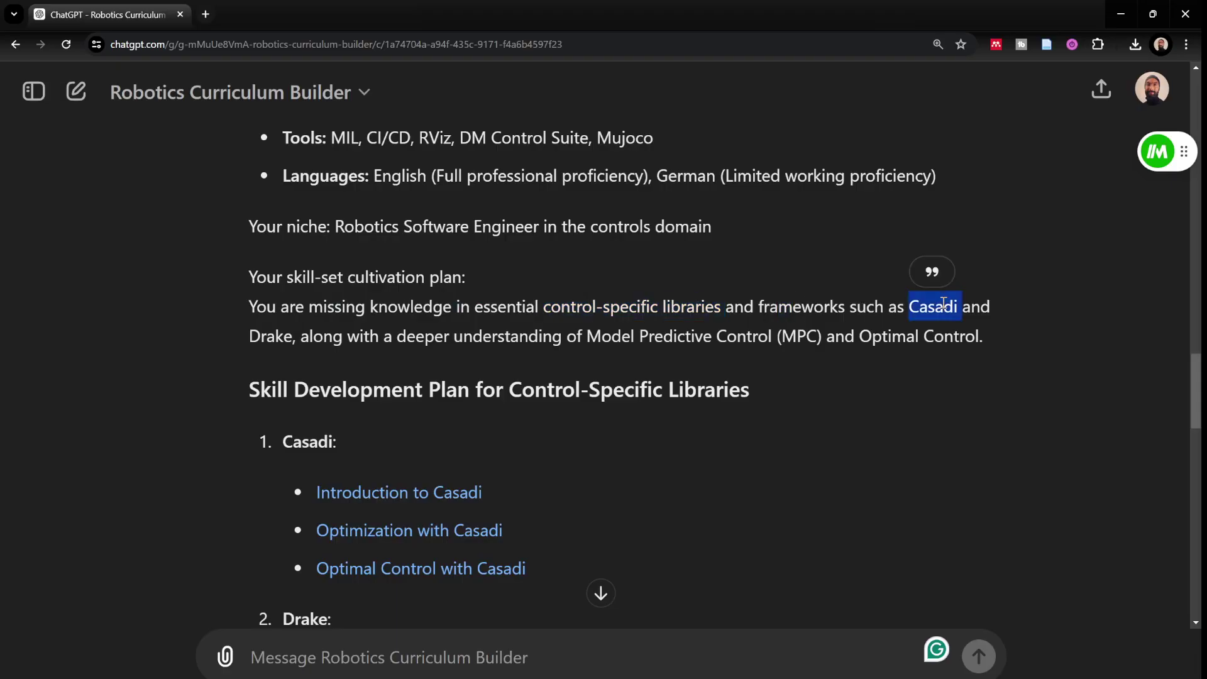
double_click(286, 338)
left_click_drag(532, 346, 635, 339)
double_click(797, 337)
left_click(748, 324)
scroll(602, 371, "down", 1)
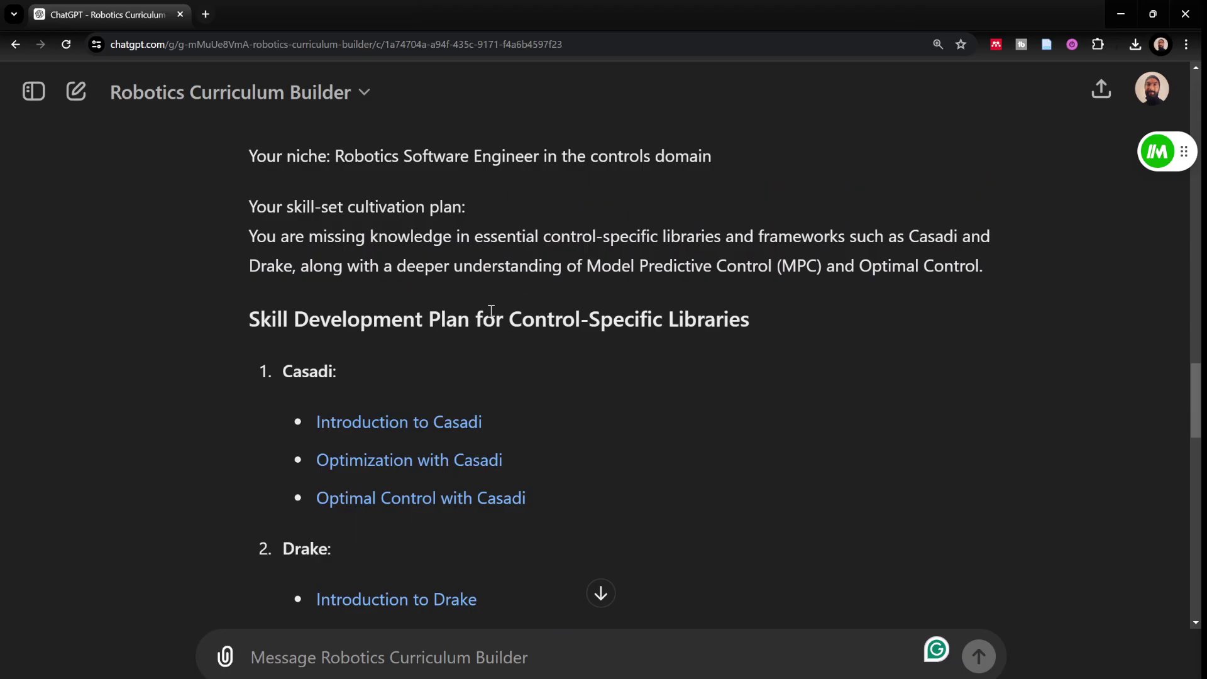
scroll(491, 312, "up", 20)
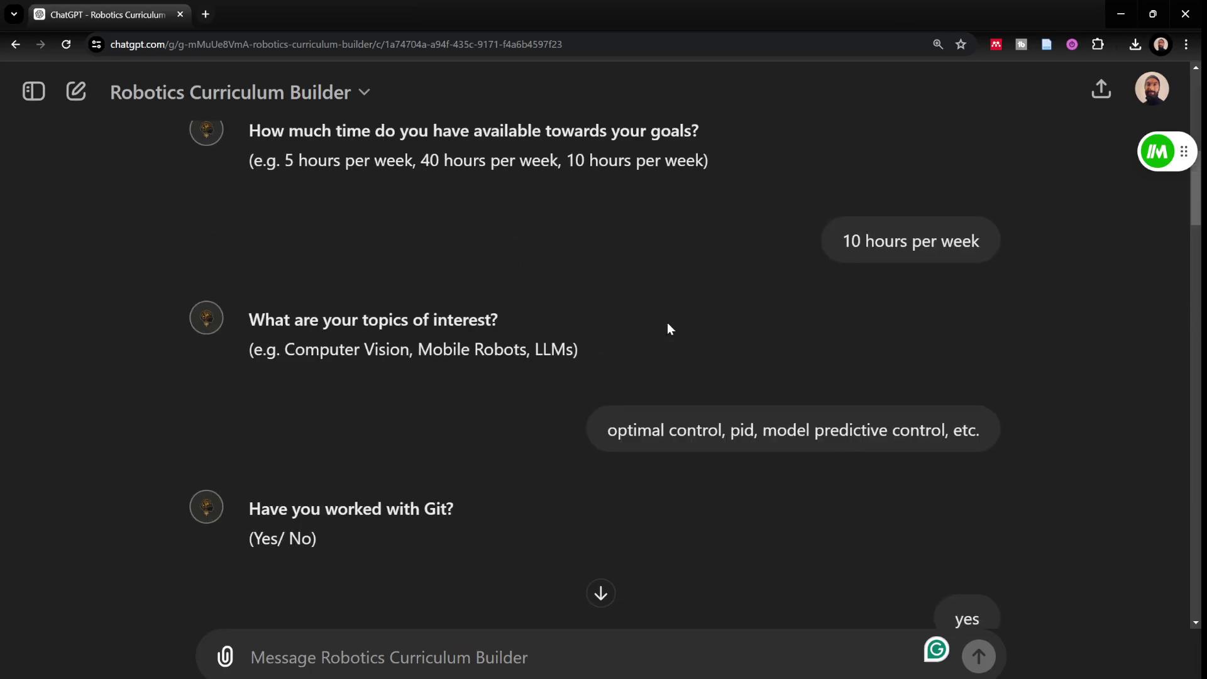
left_click_drag(609, 431, 970, 428)
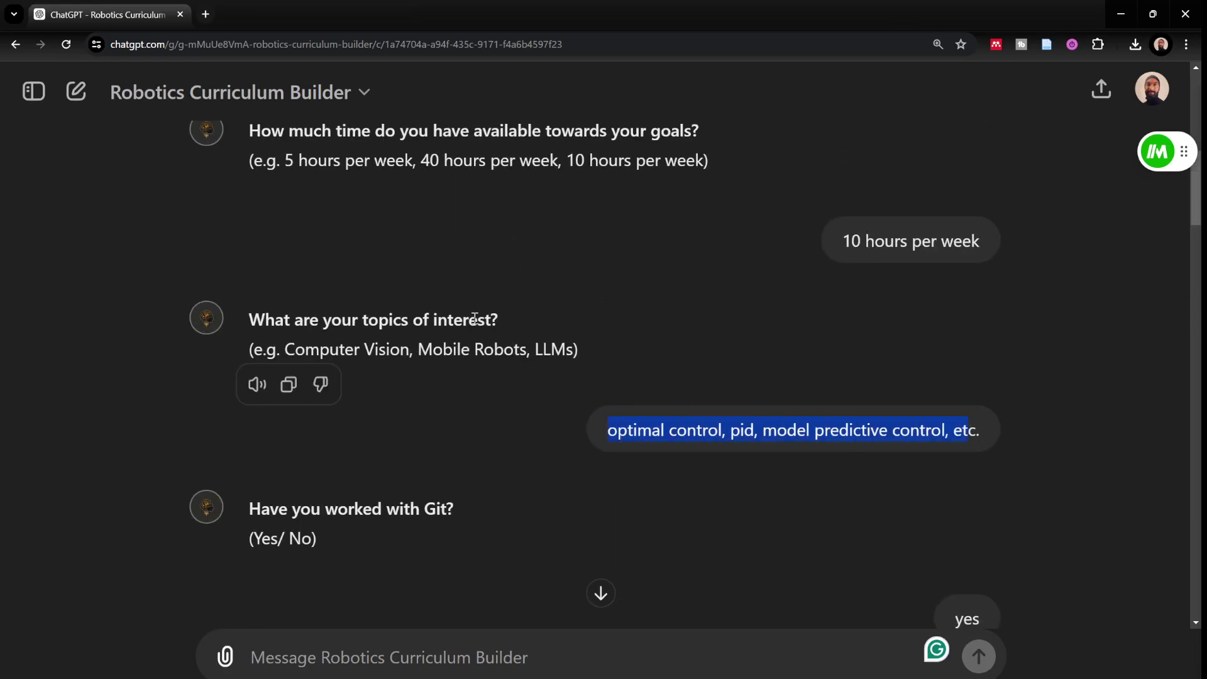
scroll(488, 324, "down", 20)
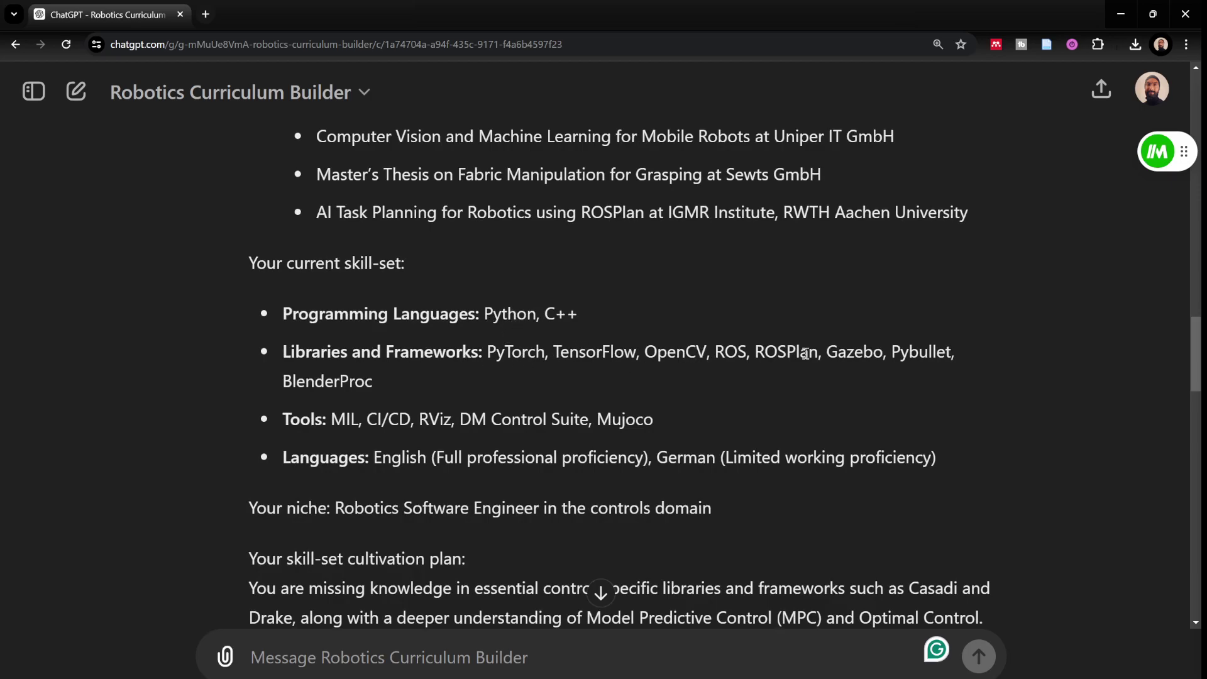
scroll(811, 355, "down", 4)
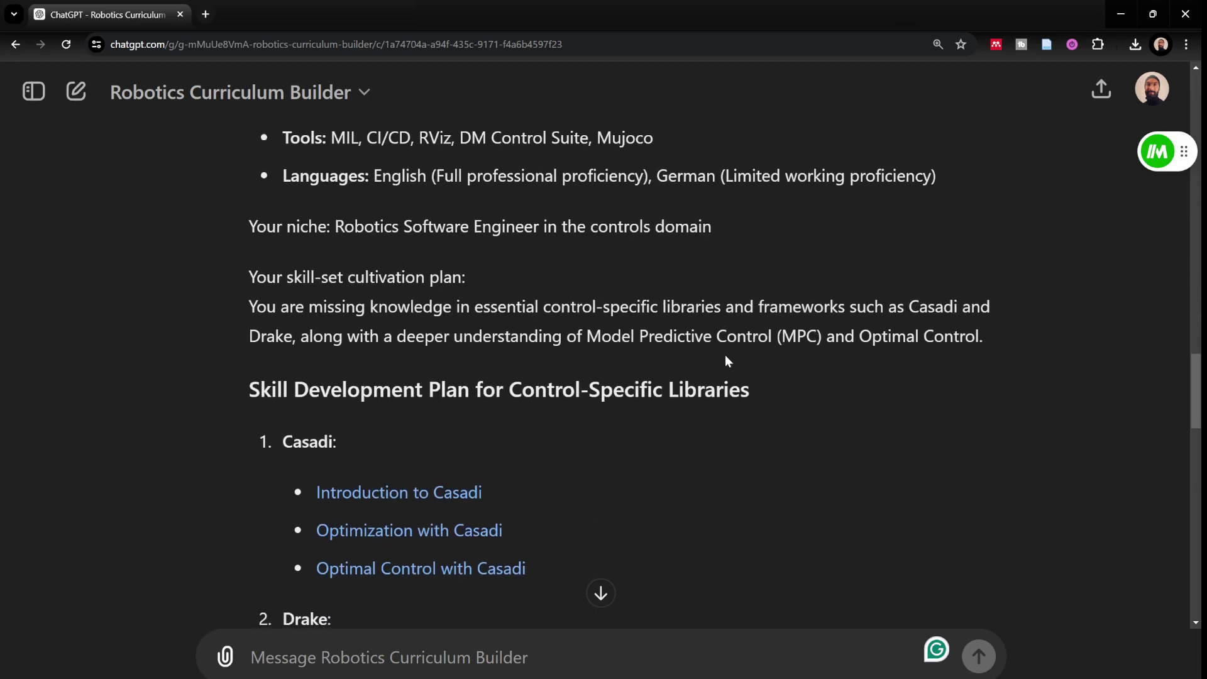
scroll(723, 364, "down", 4)
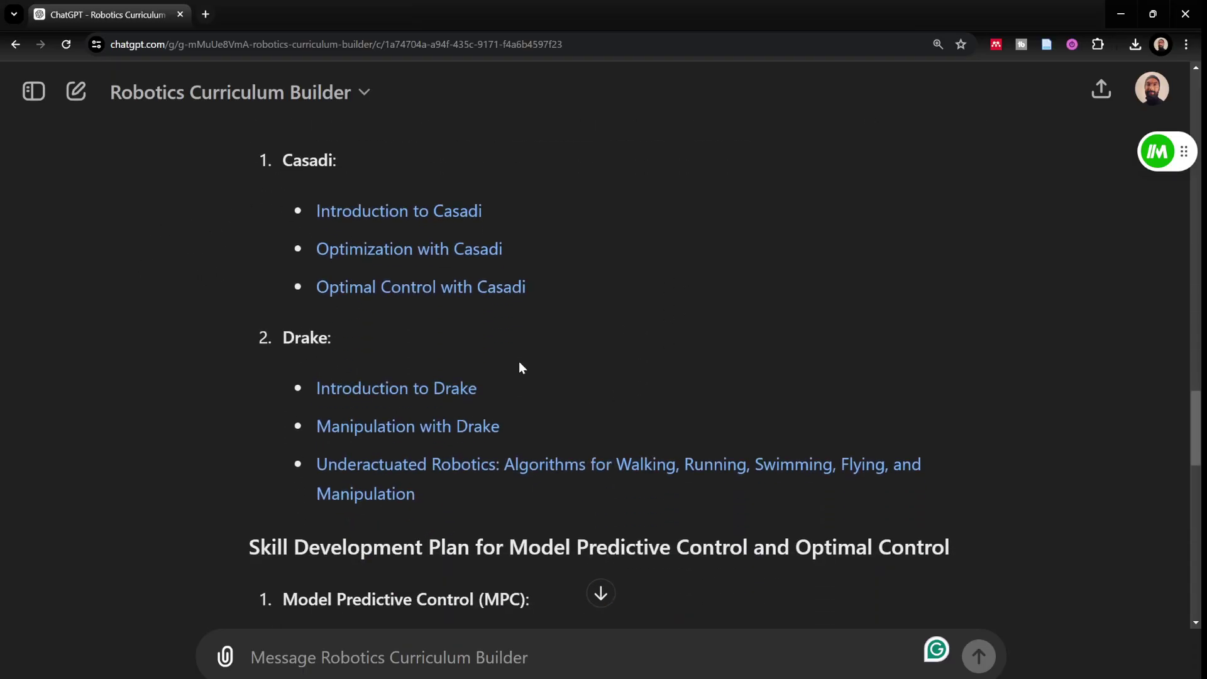
scroll(508, 503, "down", 1)
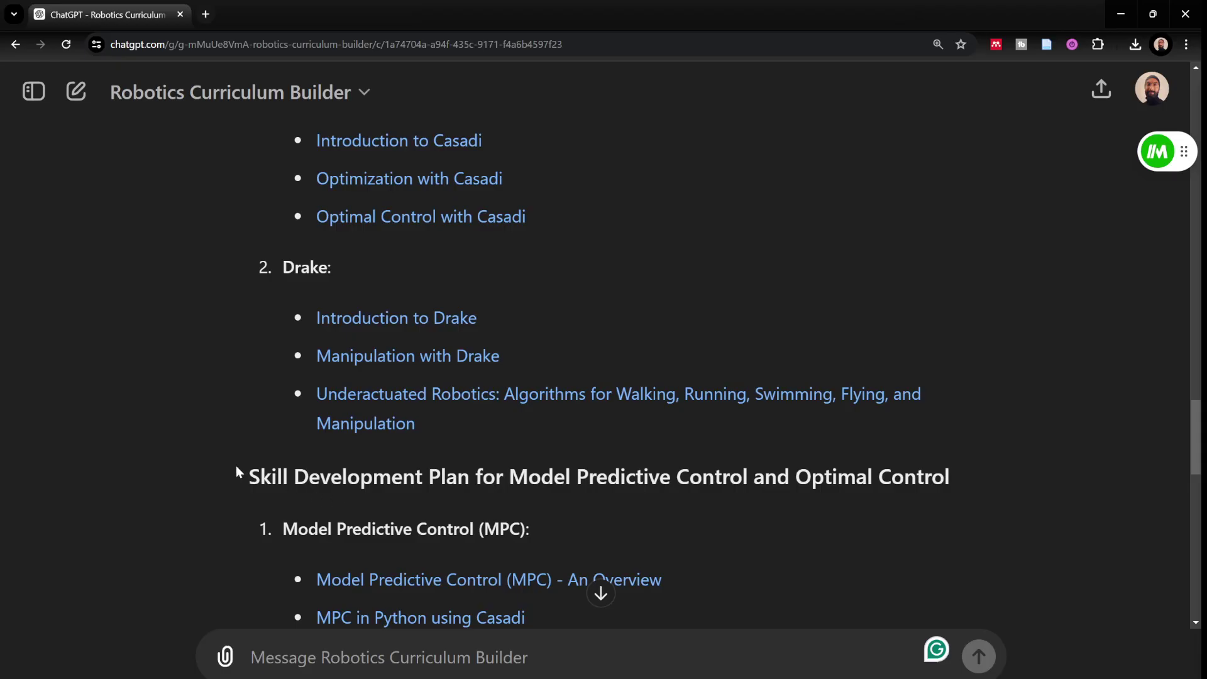
left_click_drag(237, 472, 892, 478)
scroll(538, 443, "down", 2)
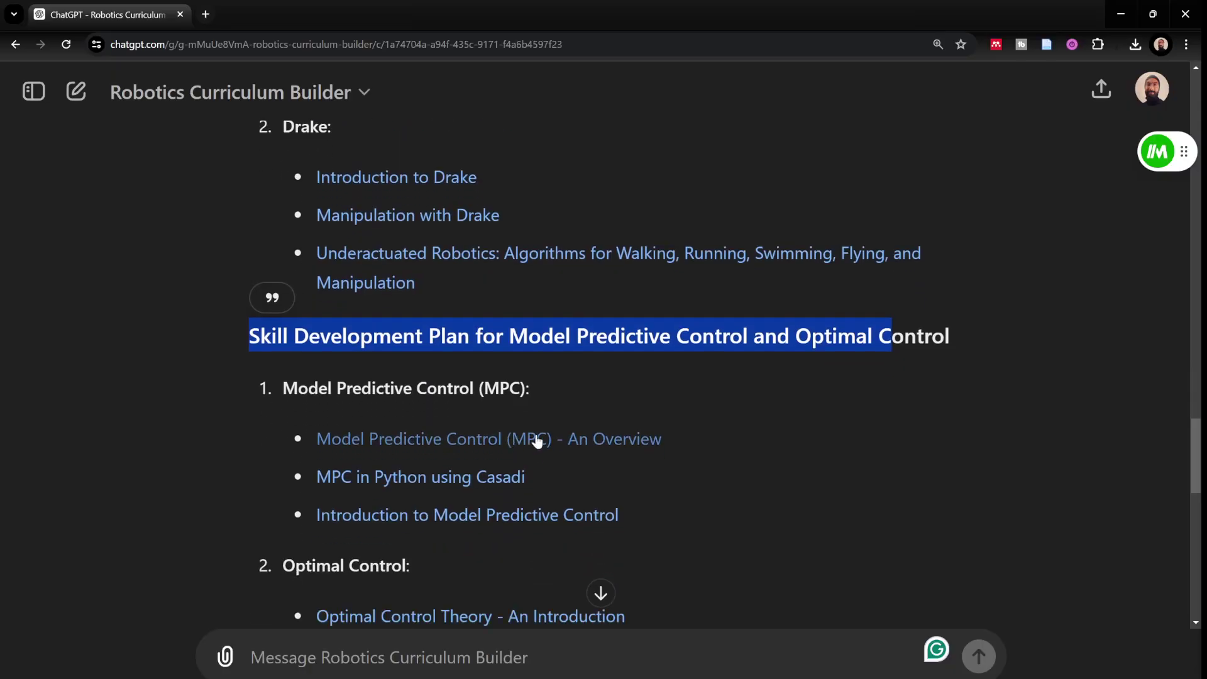
left_click(585, 376)
scroll(585, 375, "down", 3)
scroll(585, 376, "down", 2)
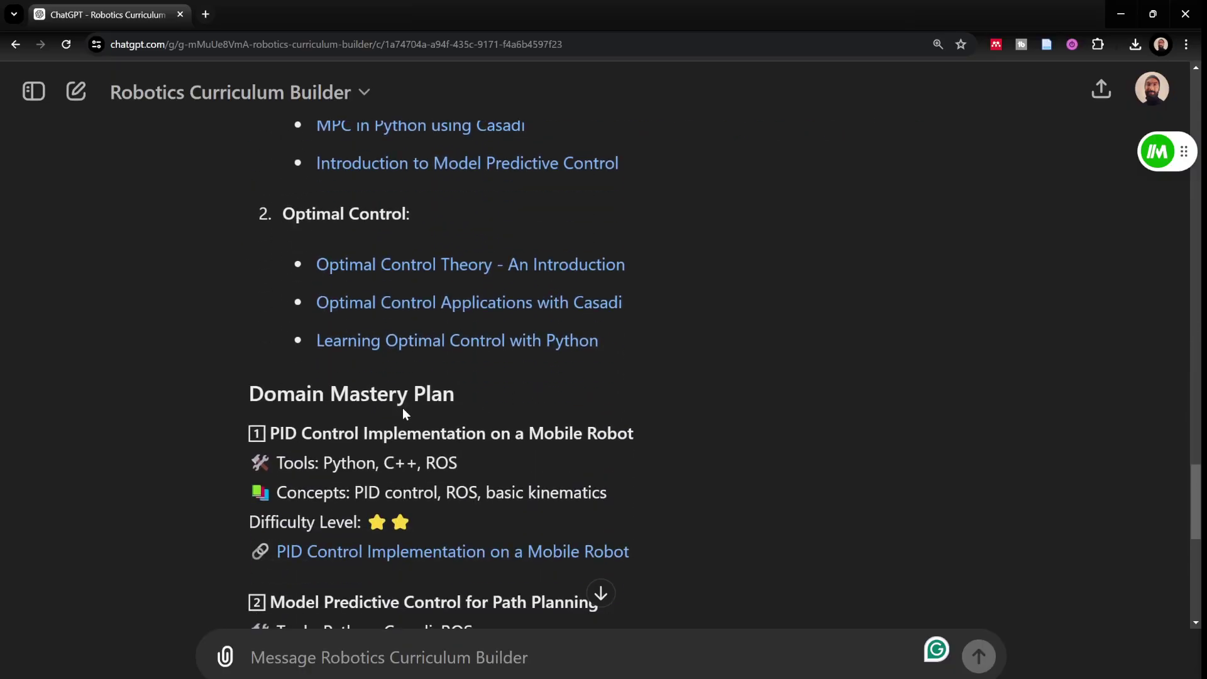
scroll(450, 400, "up", 4)
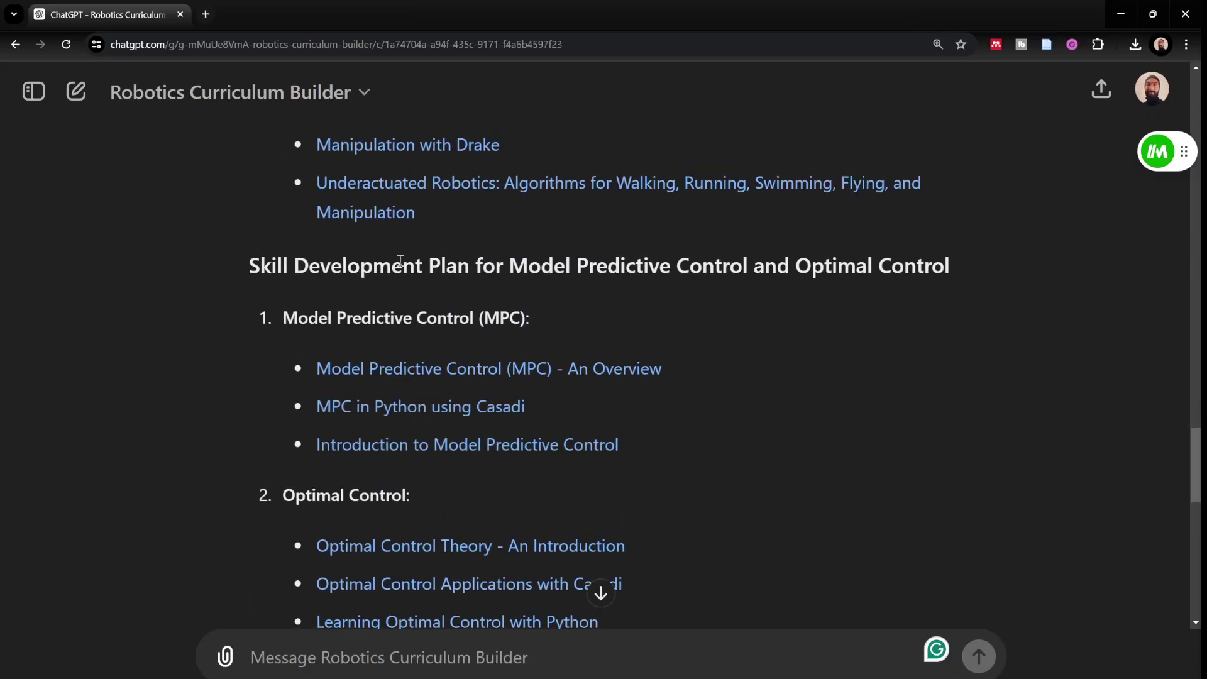
scroll(648, 477, "down", 1)
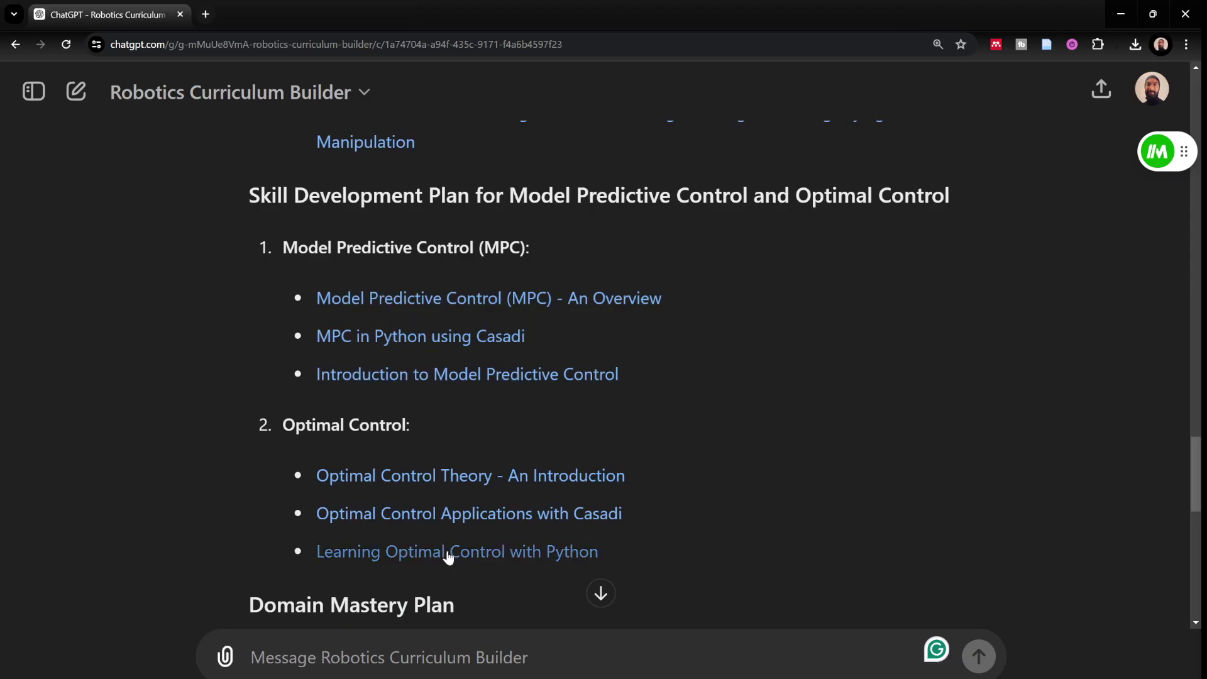
scroll(396, 303, "up", 2)
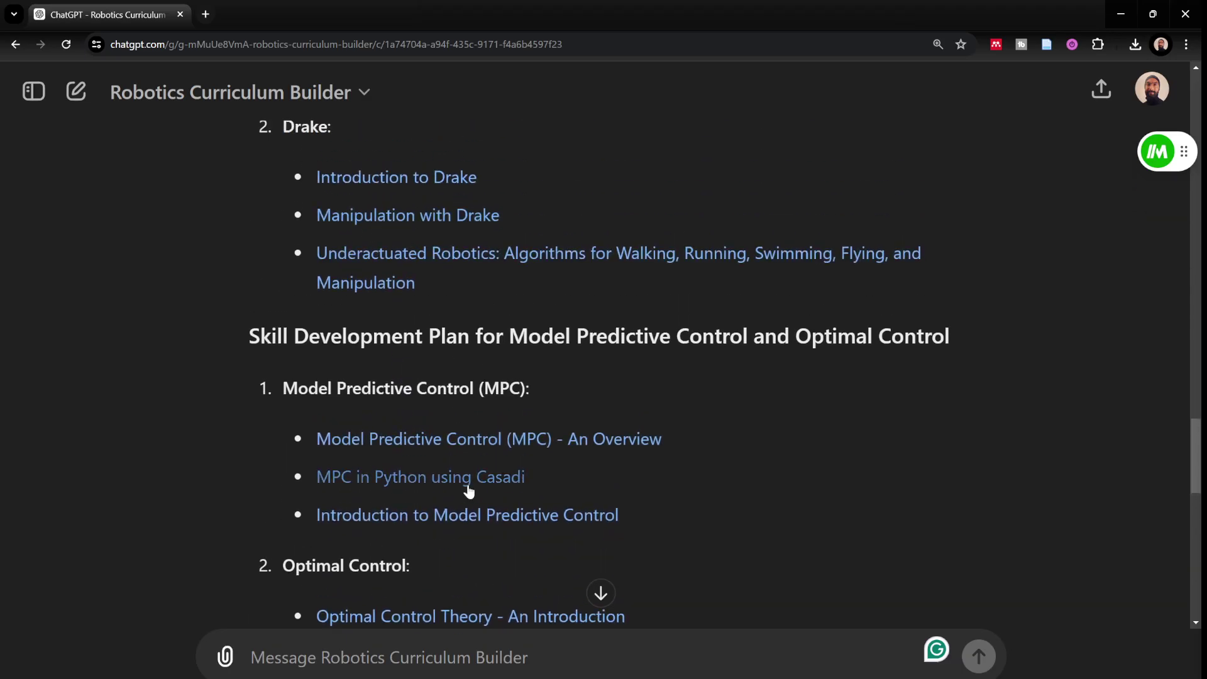
scroll(494, 550, "down", 1)
scroll(503, 418, "down", 2)
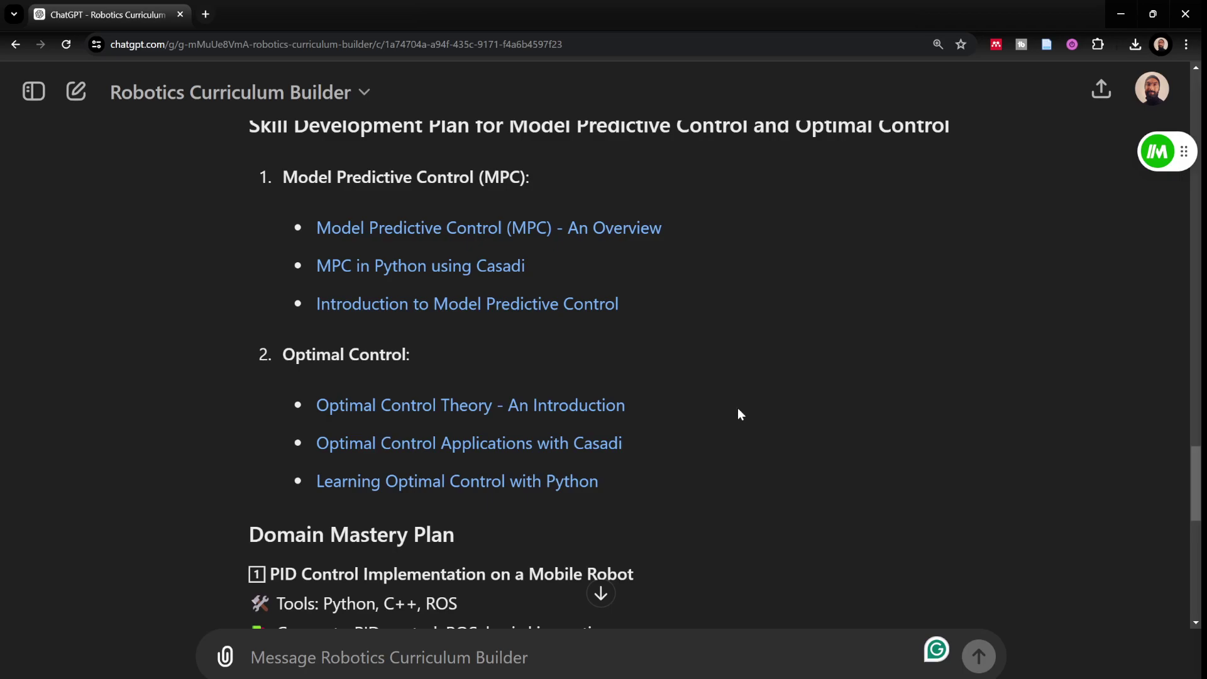
scroll(452, 275, "down", 1)
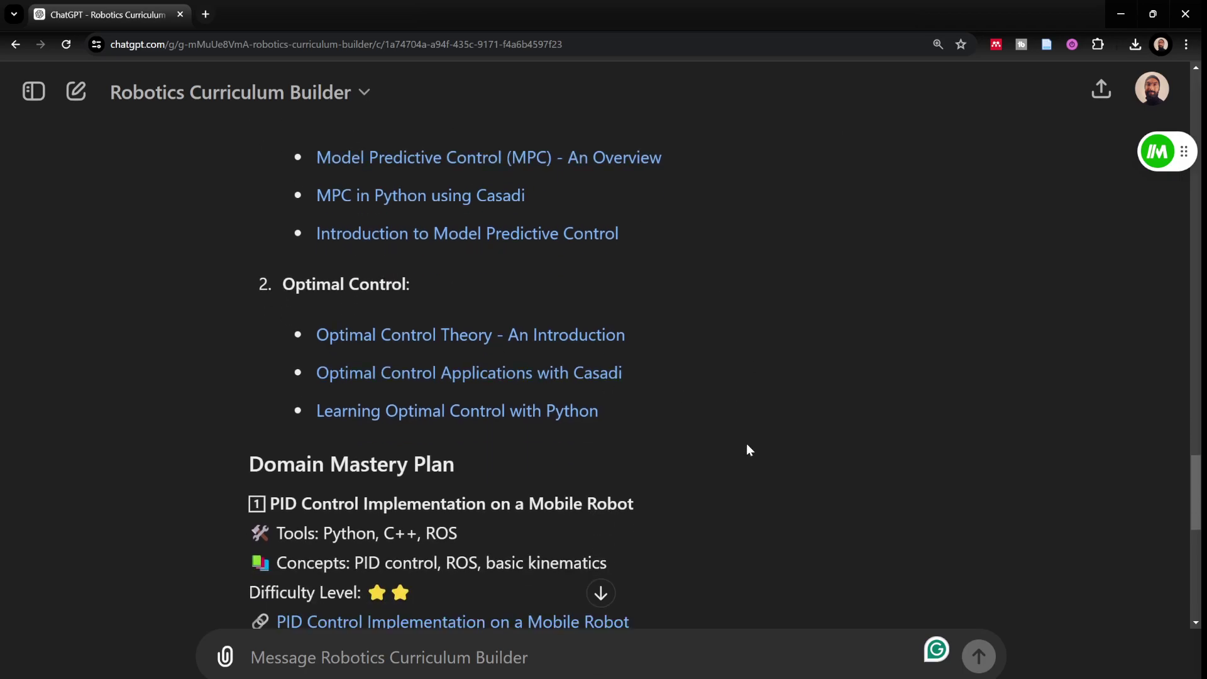
scroll(748, 448, "down", 1)
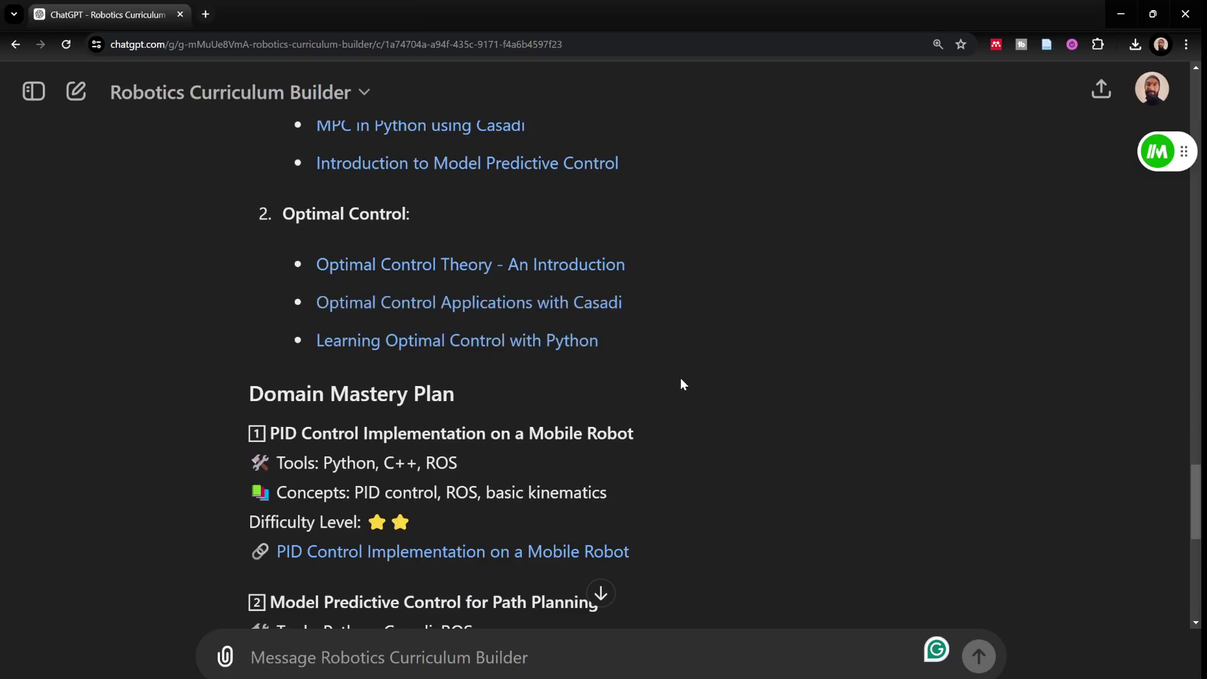
scroll(665, 381, "down", 1)
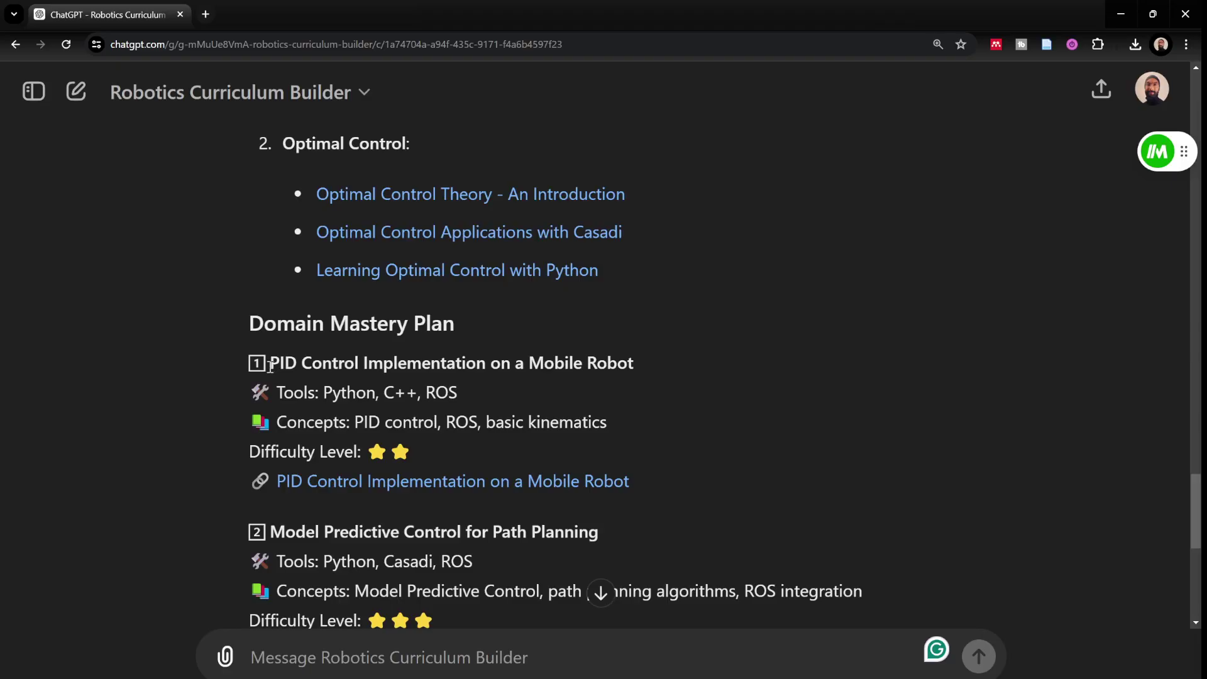
left_click_drag(269, 363, 638, 375)
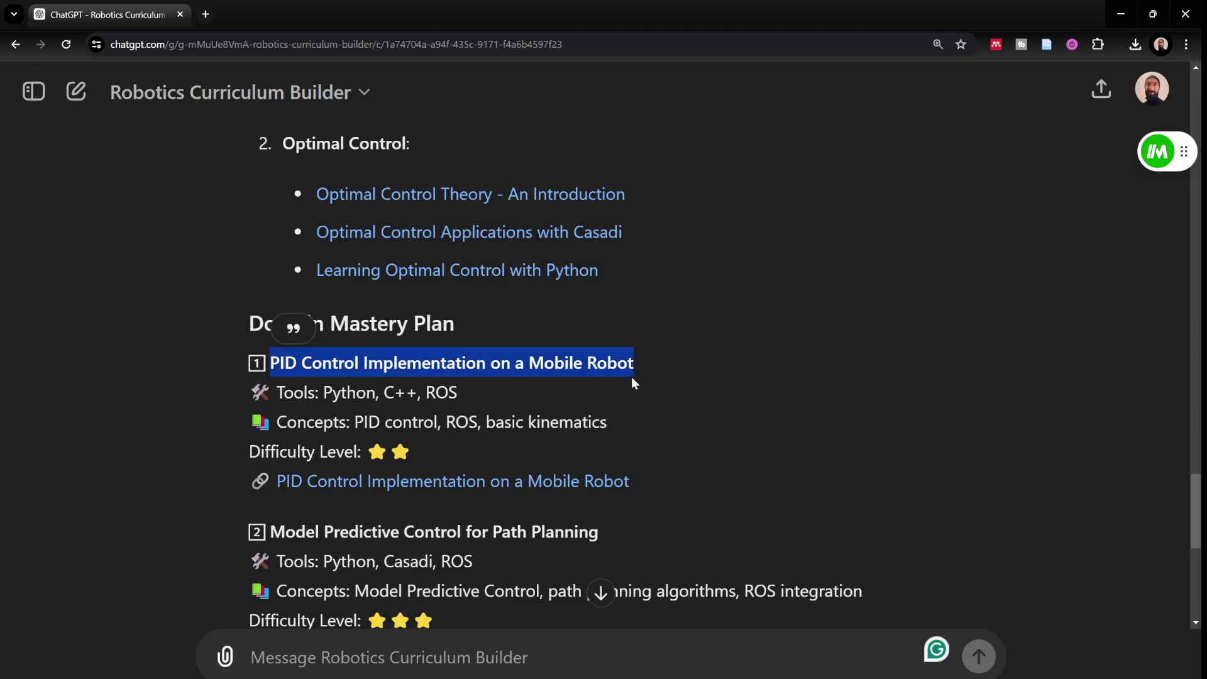
left_click(631, 378)
left_click_drag(367, 454, 424, 450)
left_click(504, 423)
left_click_drag(397, 393, 448, 393)
scroll(403, 434, "down", 2)
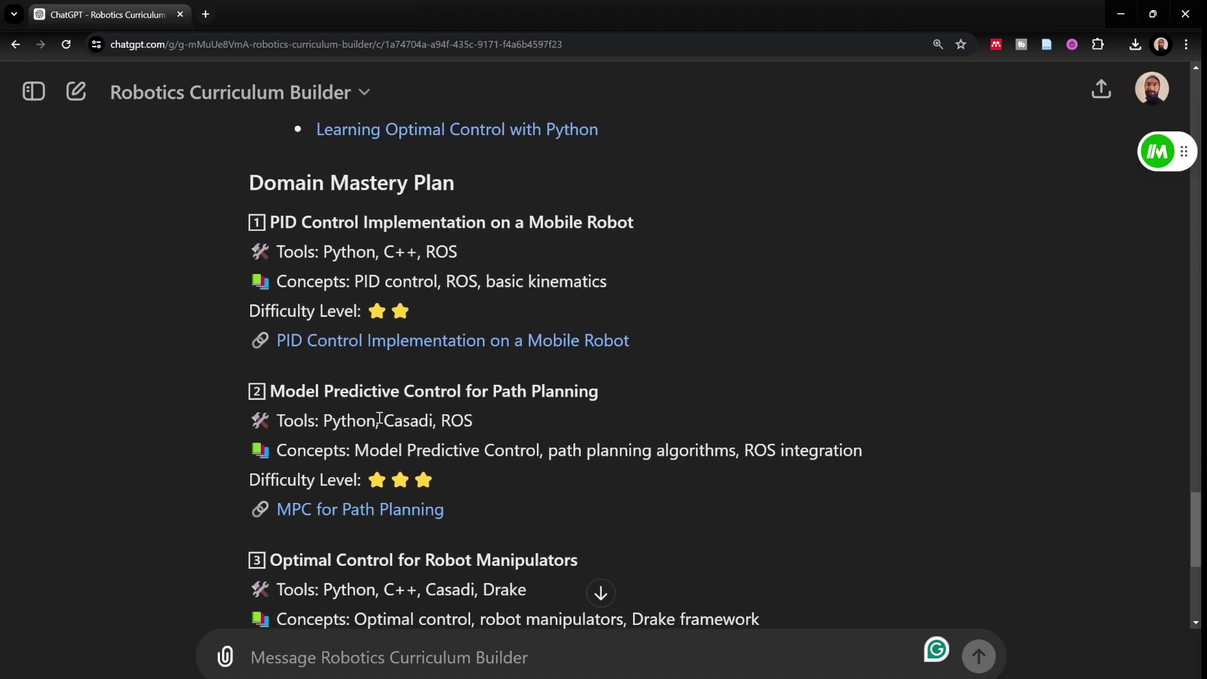
triple_click(380, 419)
left_click(443, 438)
left_click_drag(489, 393, 720, 397)
left_click(564, 438)
left_click_drag(277, 394, 603, 396)
left_click(629, 441)
left_click_drag(360, 451, 728, 451)
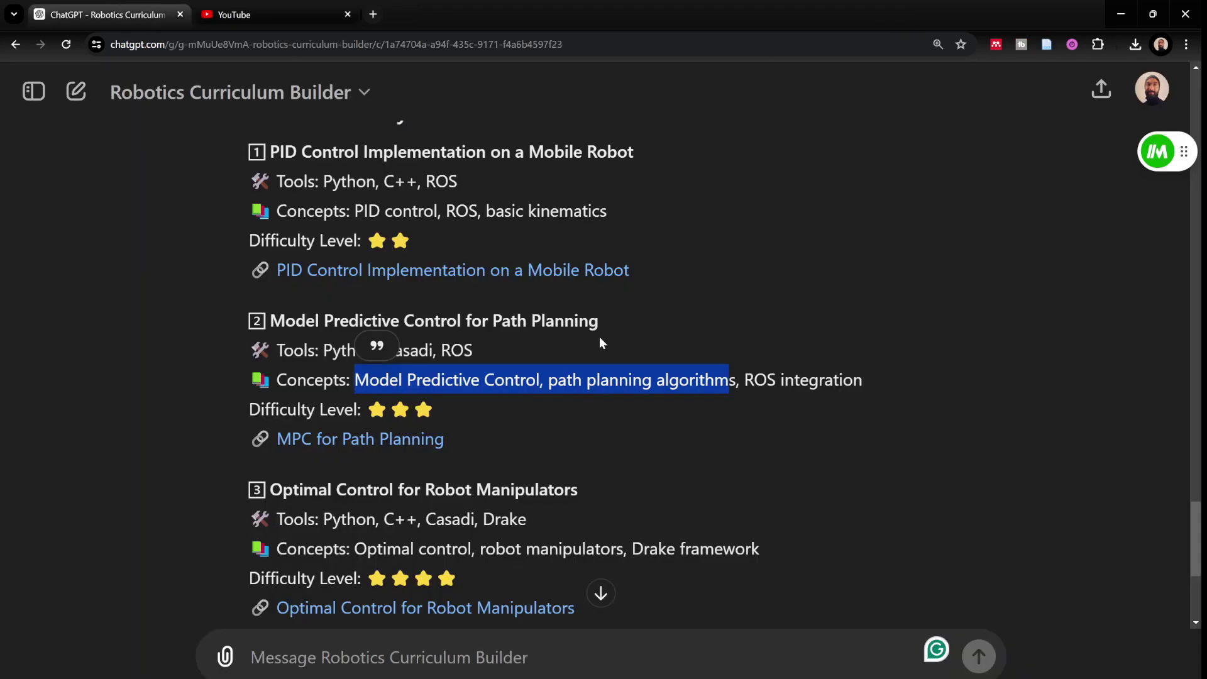
Scroll back up through the Casadi and Drake resource lists and close a leftover YouTube tab
scroll(390, 361, "up", 5)
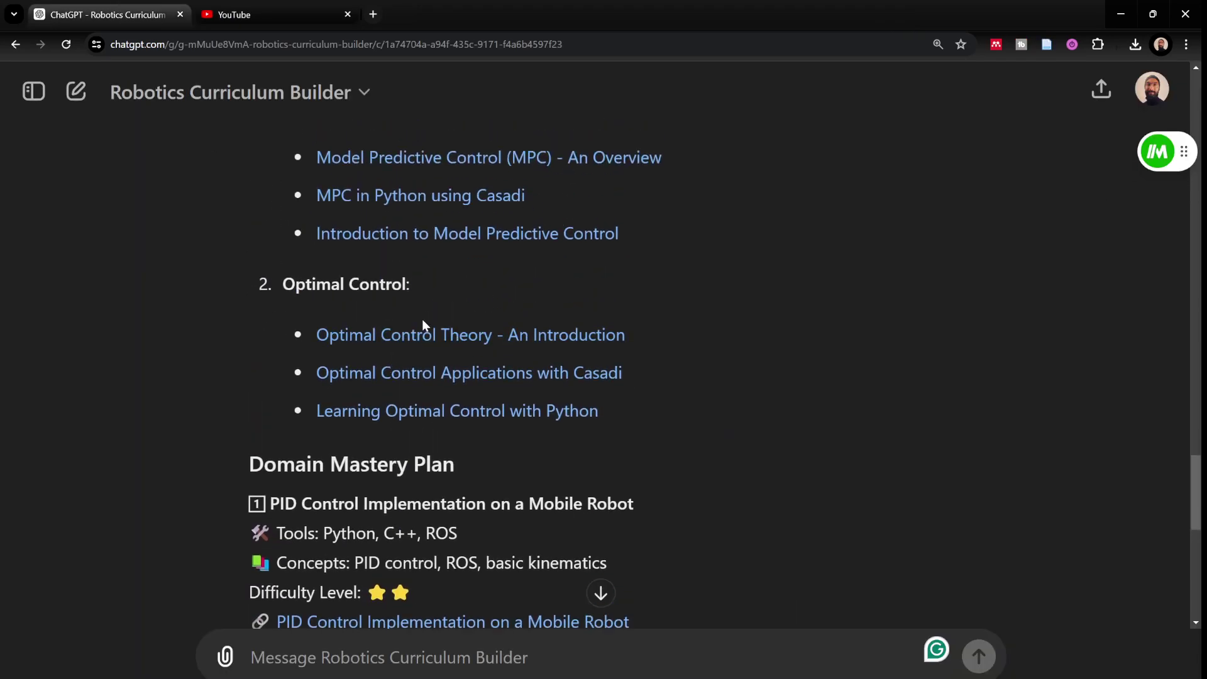
scroll(419, 339, "up", 5)
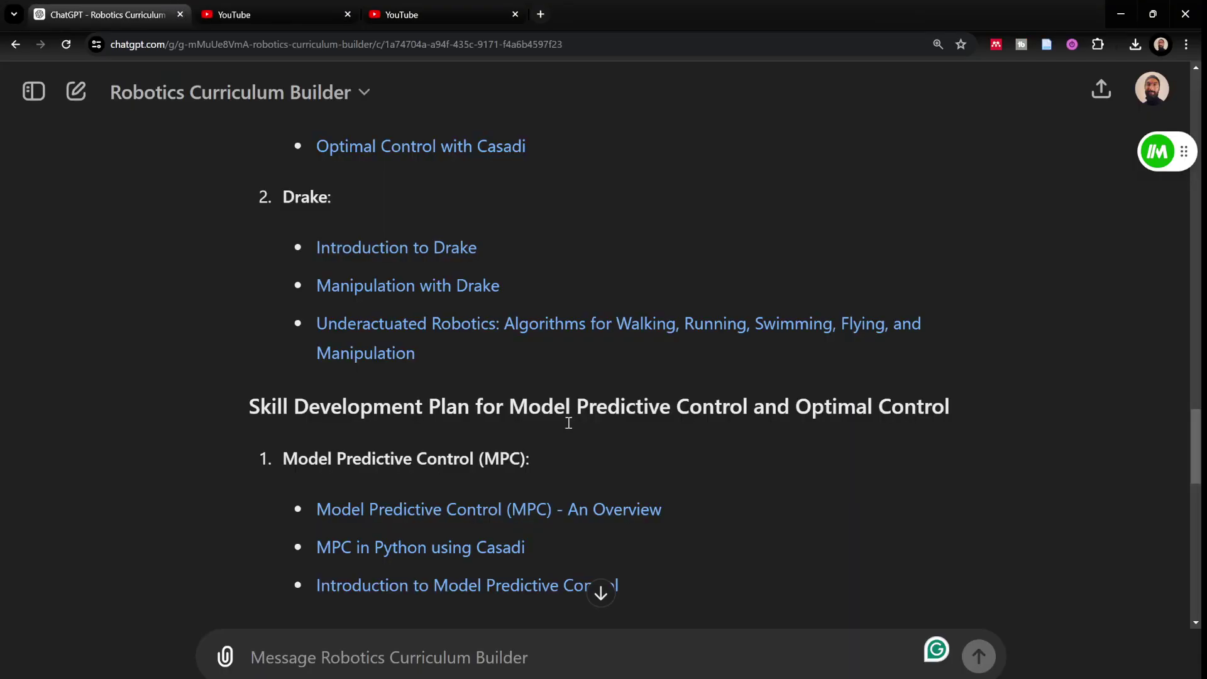
scroll(568, 427, "up", 3)
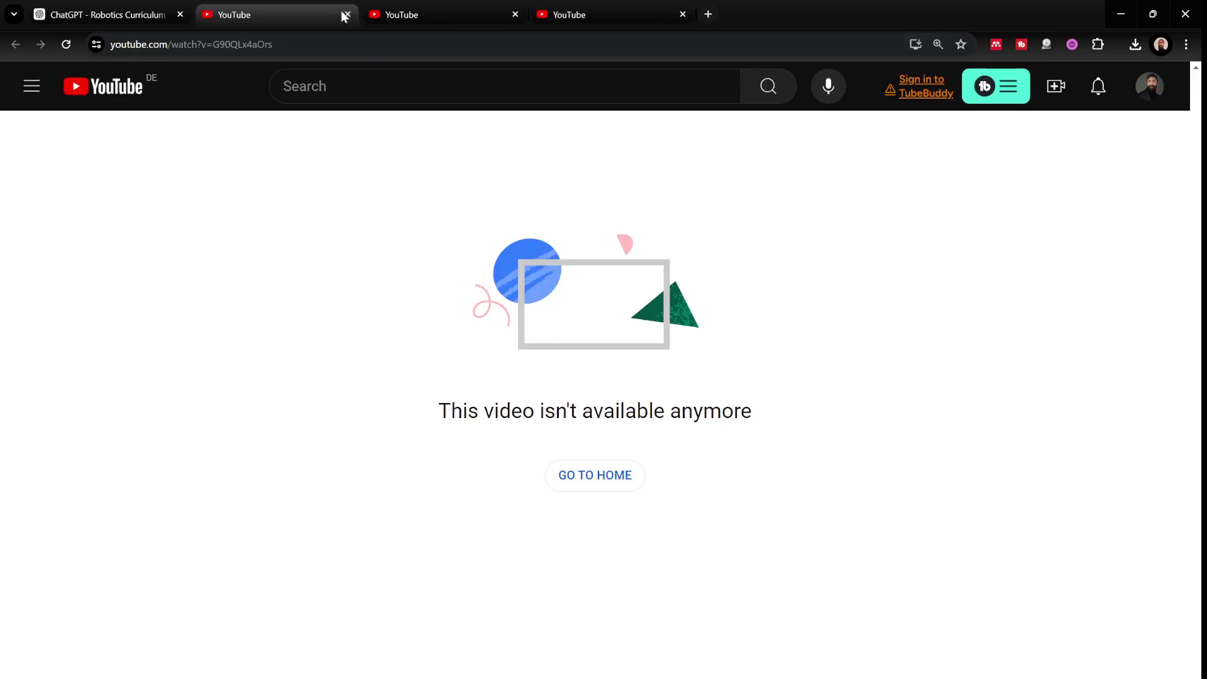
left_click(346, 16)
left_click(347, 16)
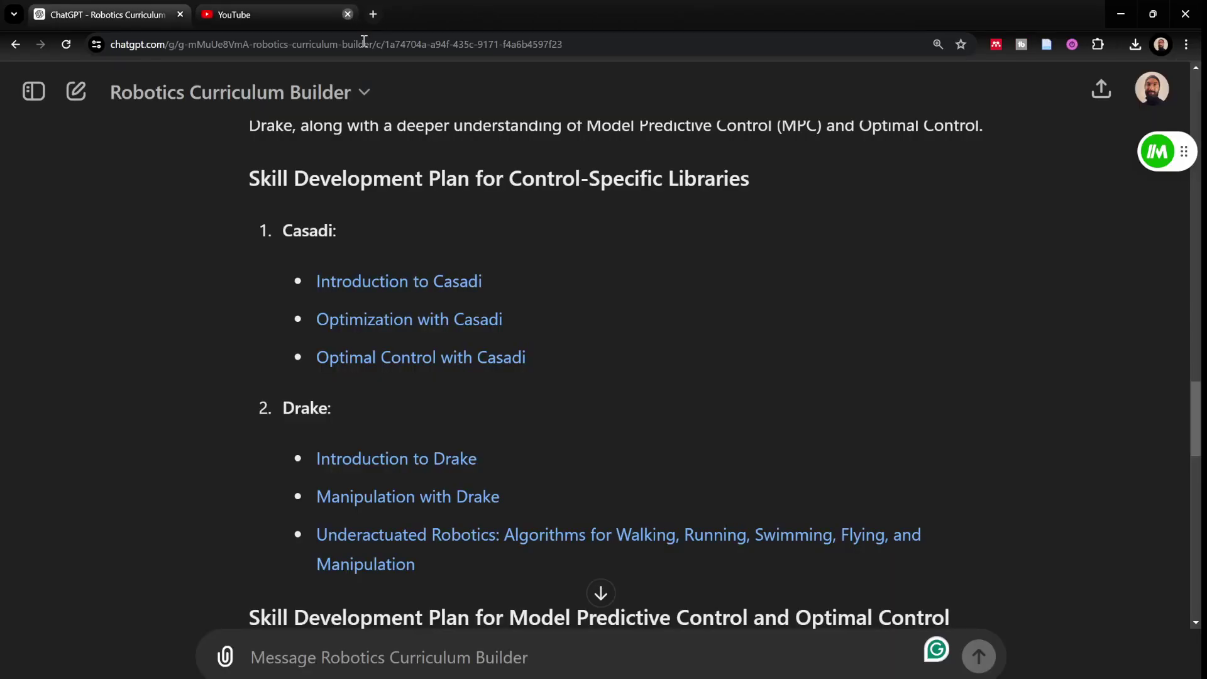
scroll(632, 377, "down", 15)
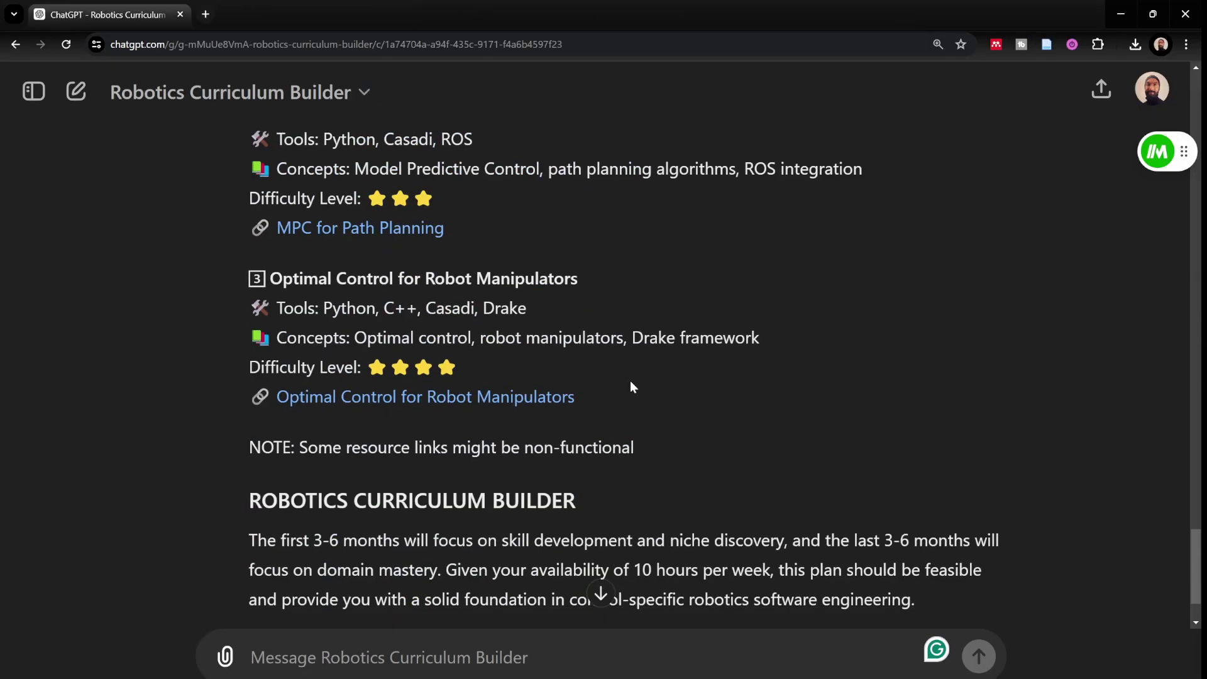
scroll(438, 406, "down", 2)
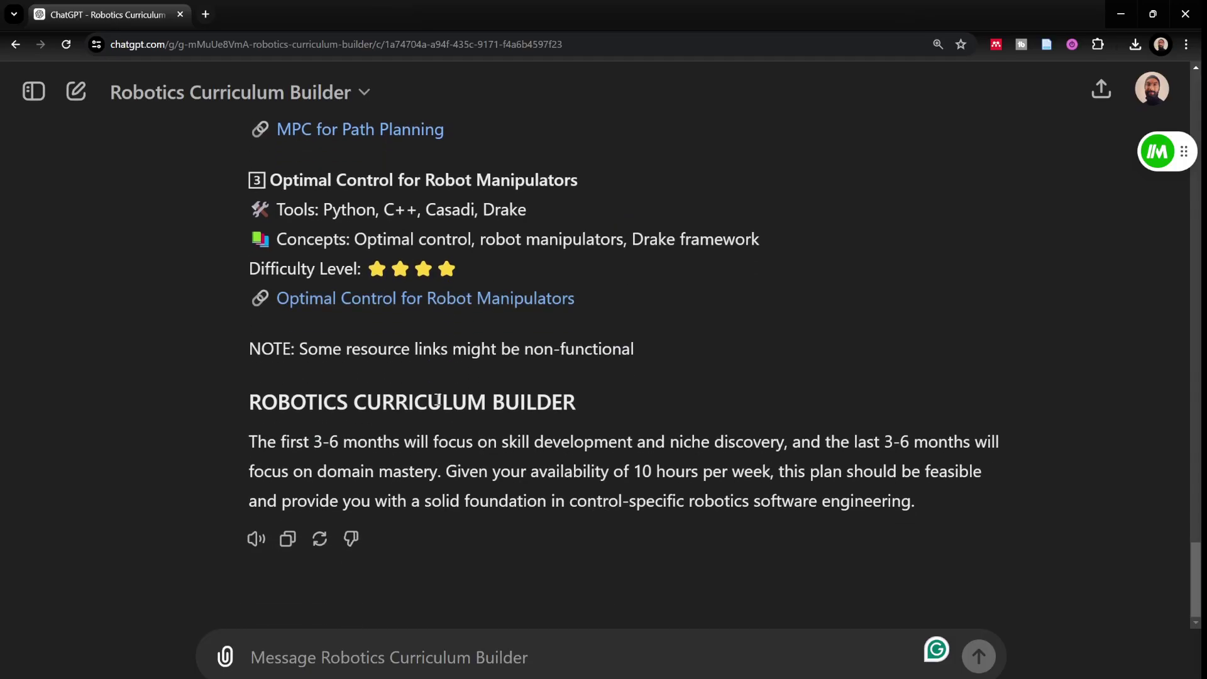
scroll(400, 462, "up", 1)
left_click_drag(295, 243, 580, 251)
left_click(459, 254)
scroll(442, 297, "up", 4)
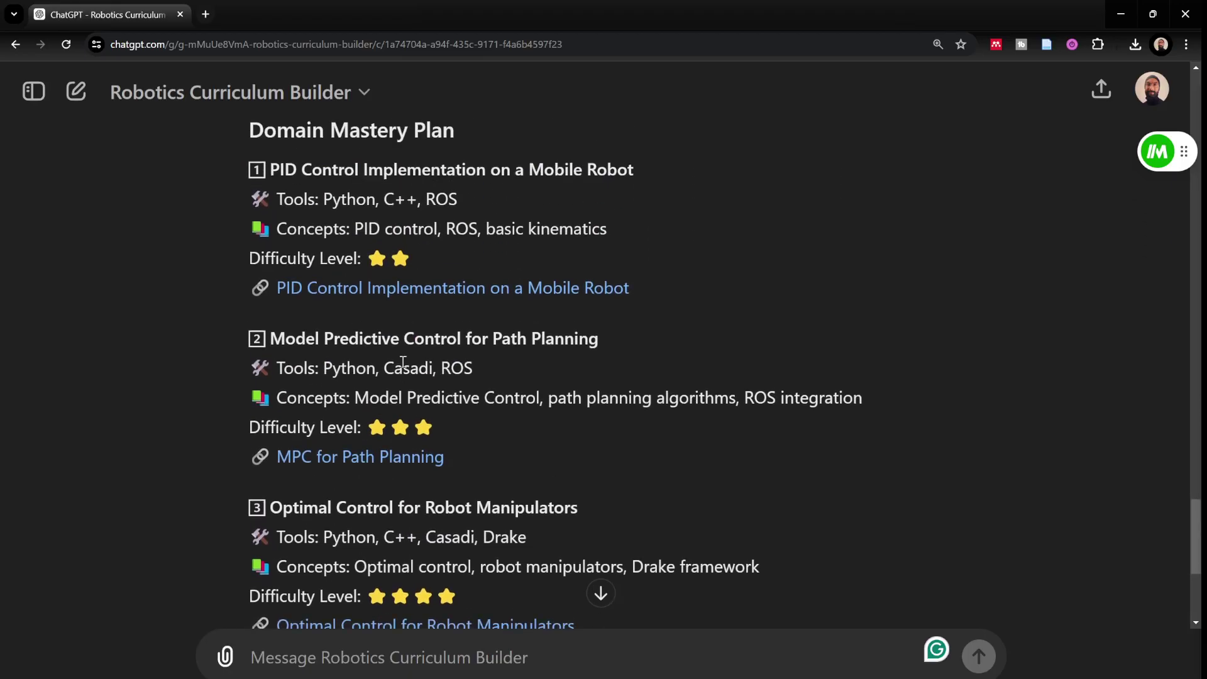
scroll(444, 394, "down", 2)
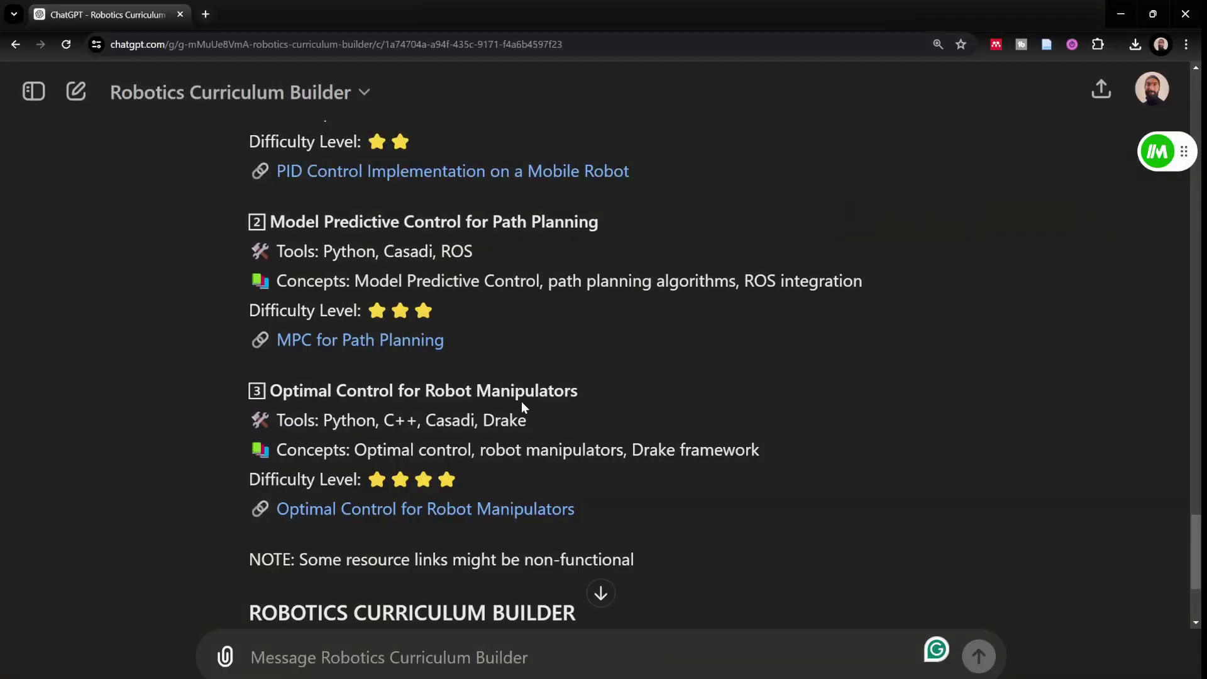
scroll(551, 350, "down", 3)
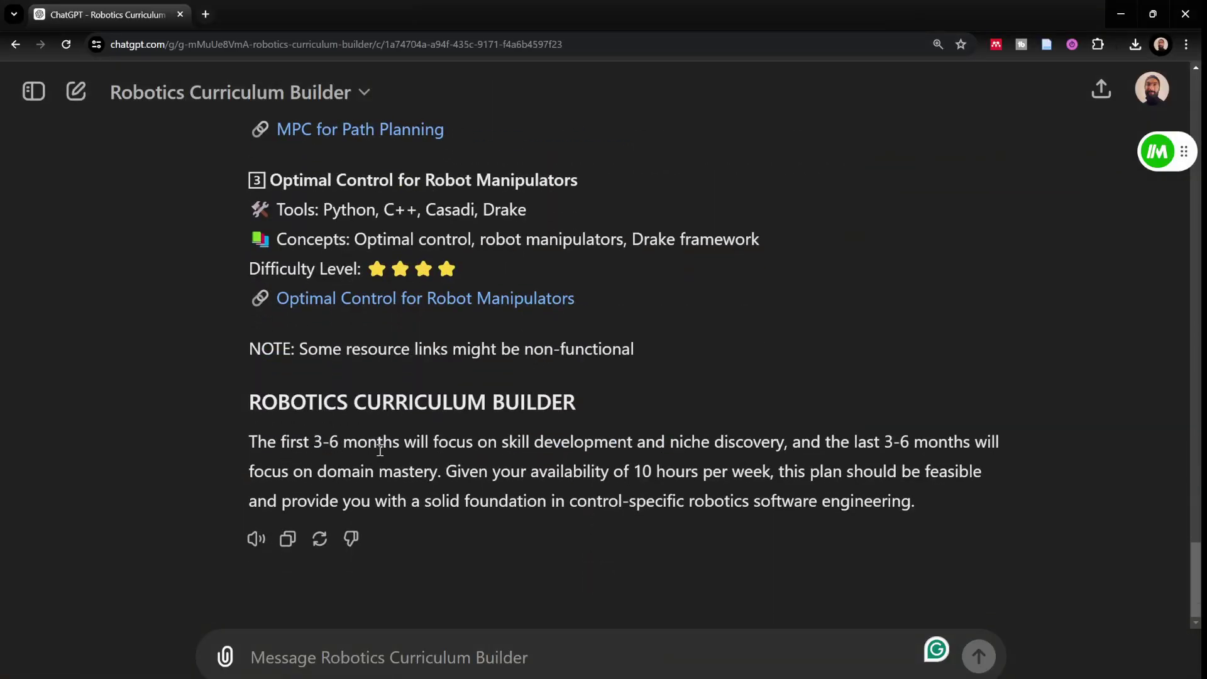
left_click_drag(449, 442, 672, 442)
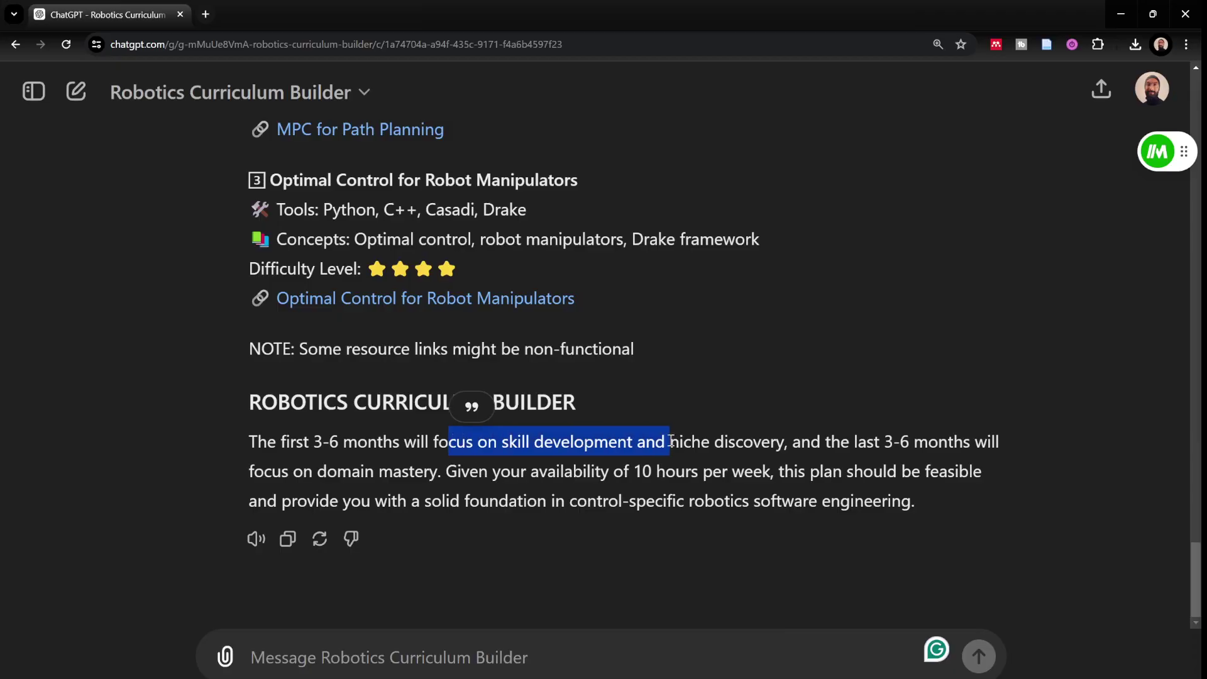
left_click(671, 442)
left_click_drag(789, 442, 251, 129)
left_click(701, 444)
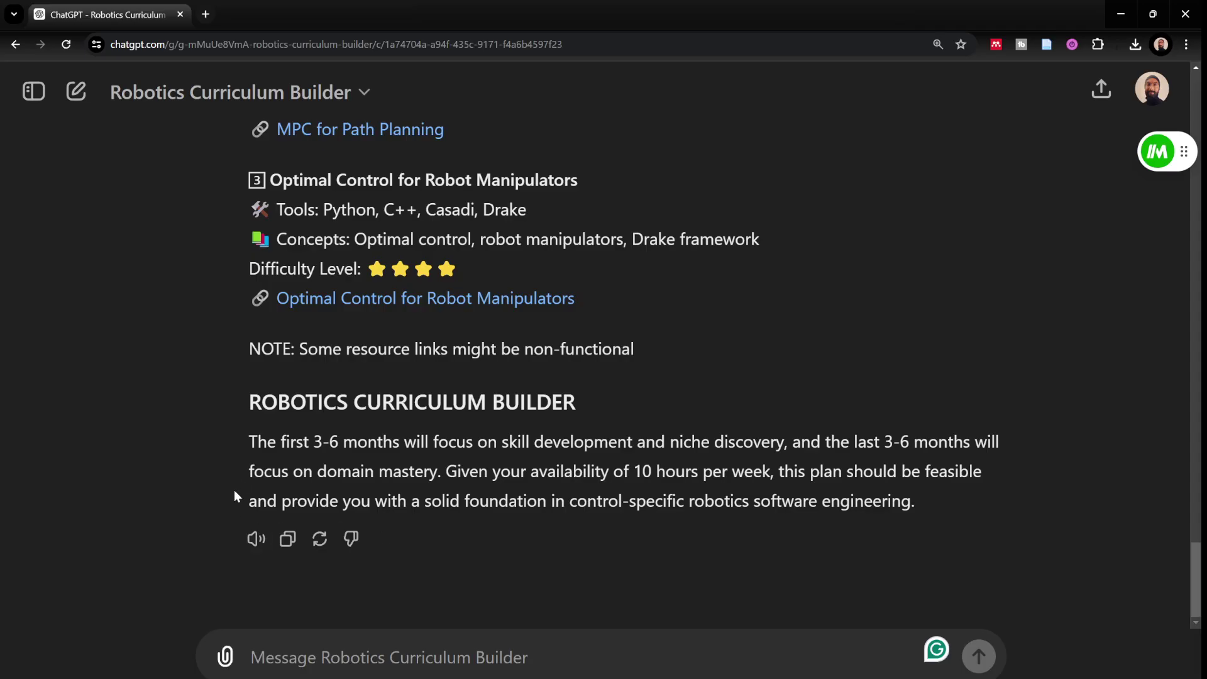
left_click_drag(236, 475, 612, 473)
left_click(625, 494)
scroll(625, 493, "up", 7)
scroll(457, 429, "down", 5)
scroll(463, 440, "up", 3)
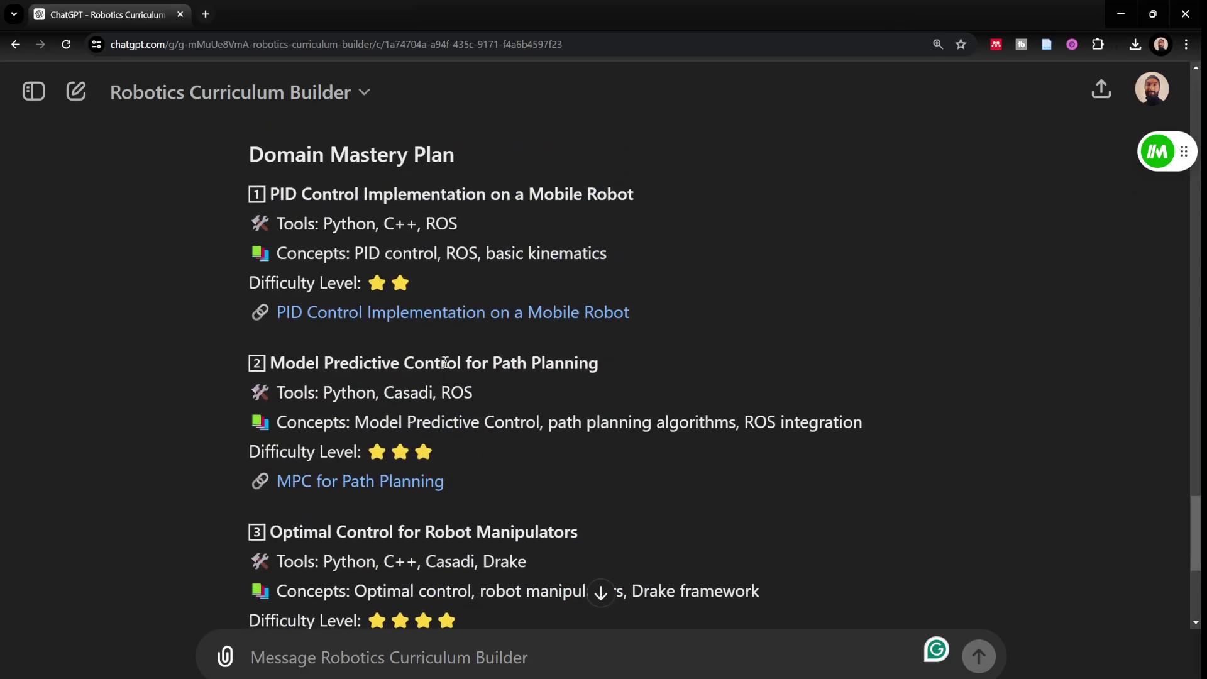
scroll(433, 334, "up", 5)
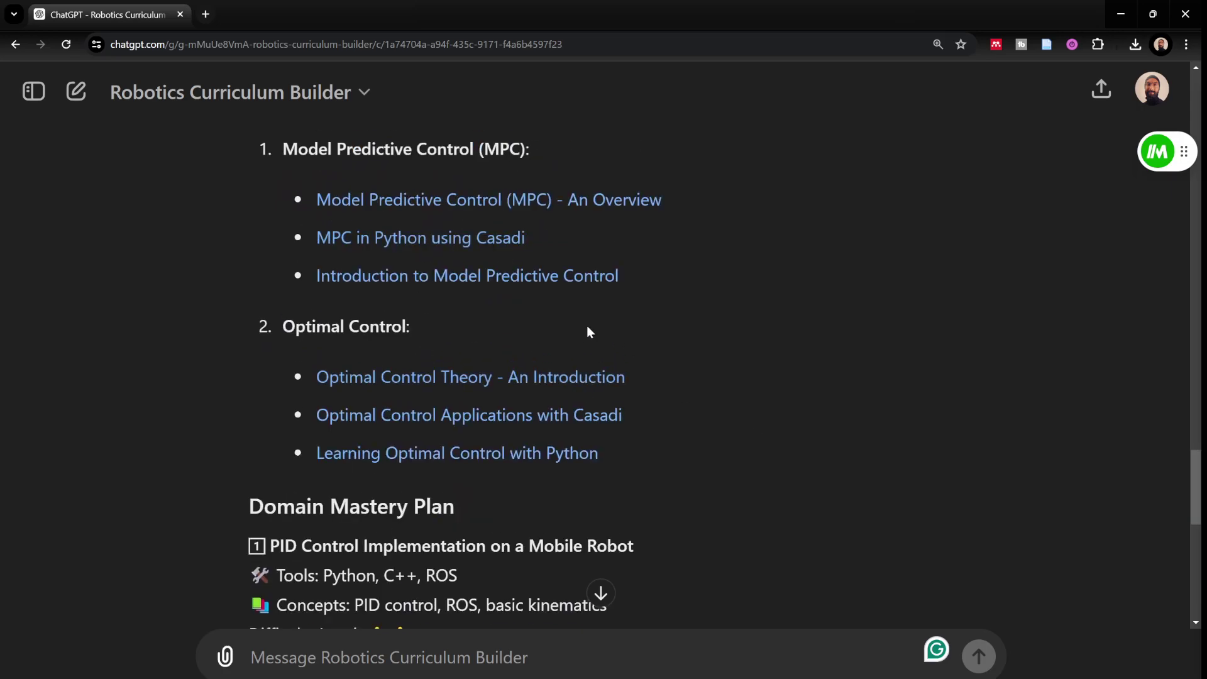
scroll(584, 334, "up", 5)
scroll(566, 327, "up", 4)
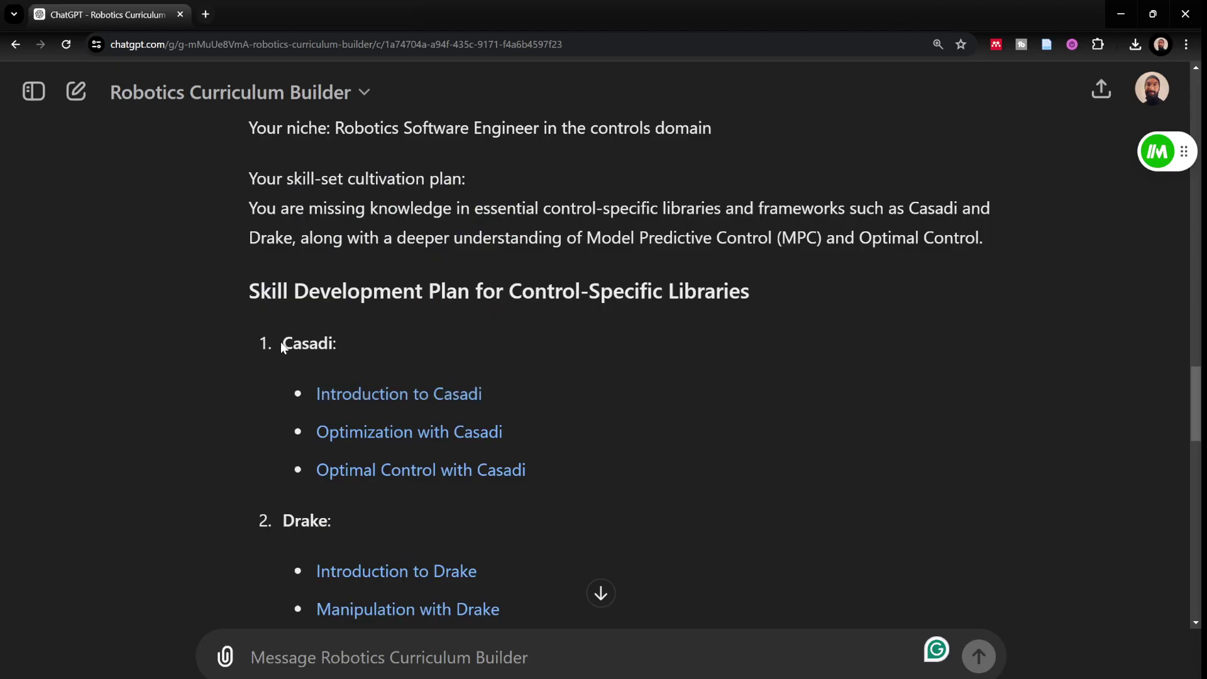
left_click_drag(280, 341, 369, 350)
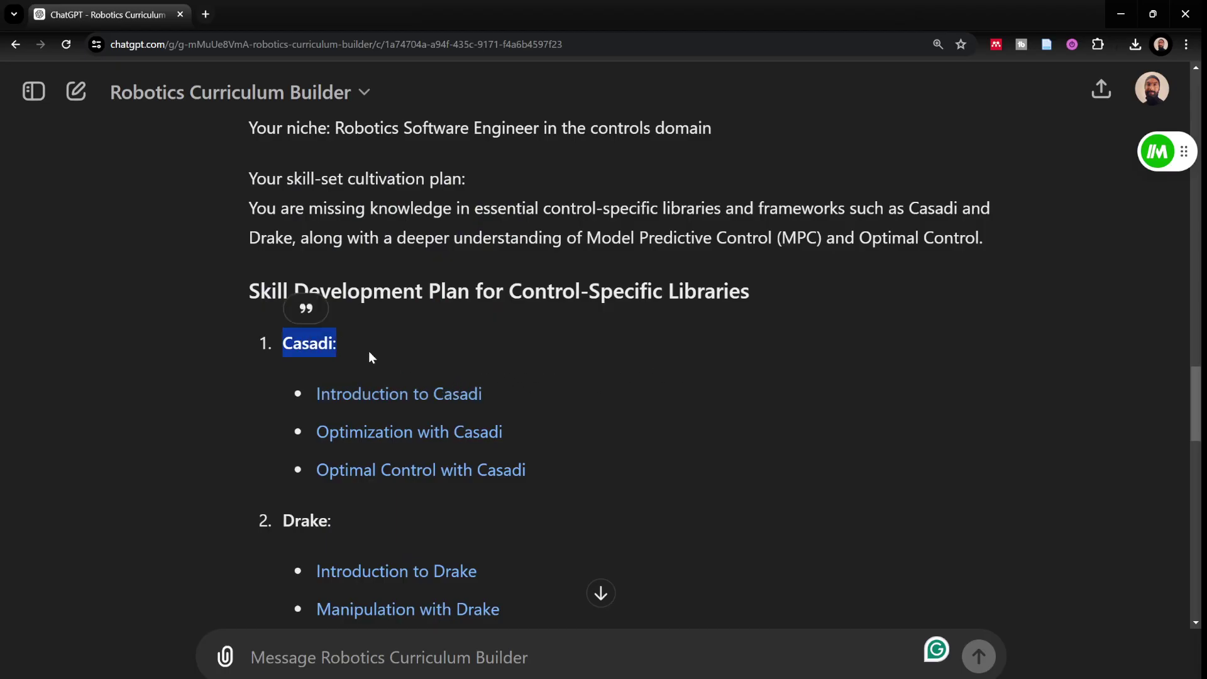
double_click(282, 517)
left_click_drag(308, 521, 650, 453)
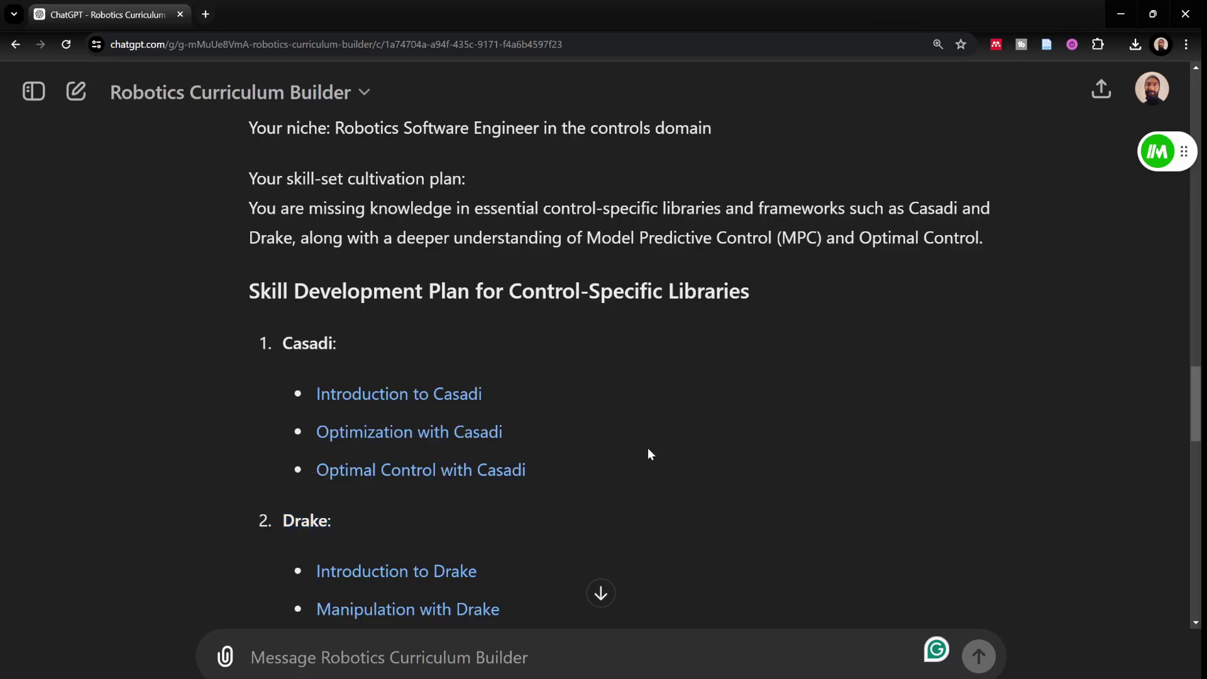
Start a new chat with the personalized-curriculum starter and send the CV PDF
left_click(74, 103)
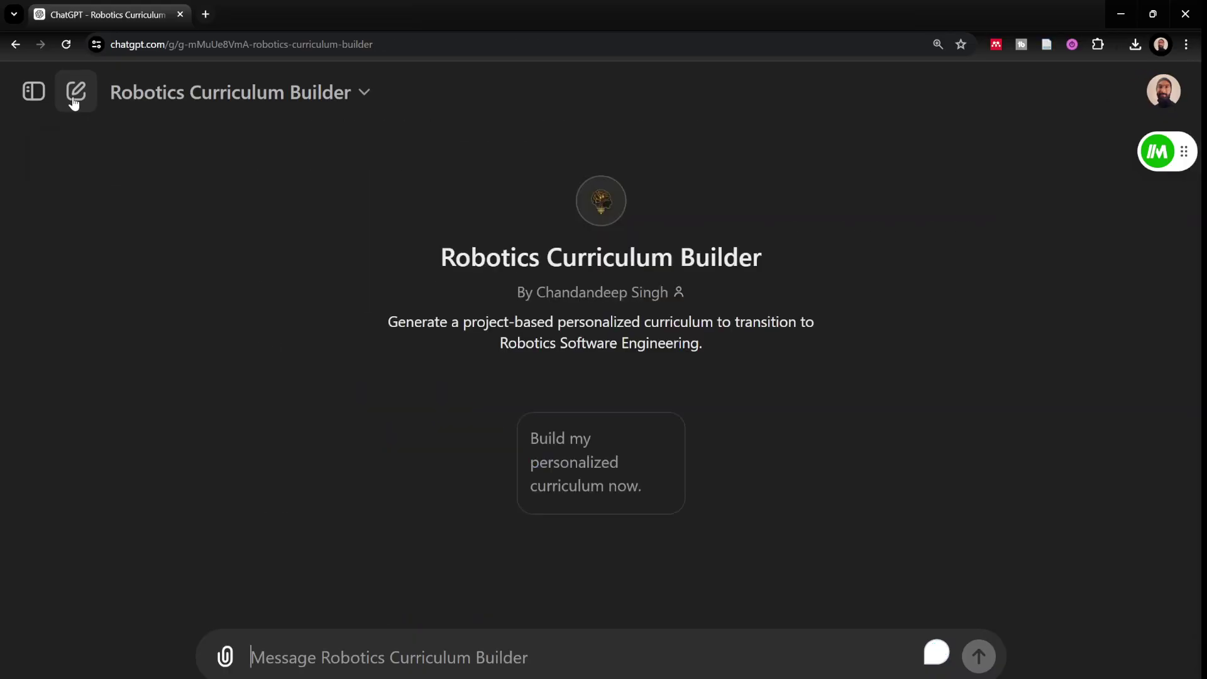
left_click(579, 459)
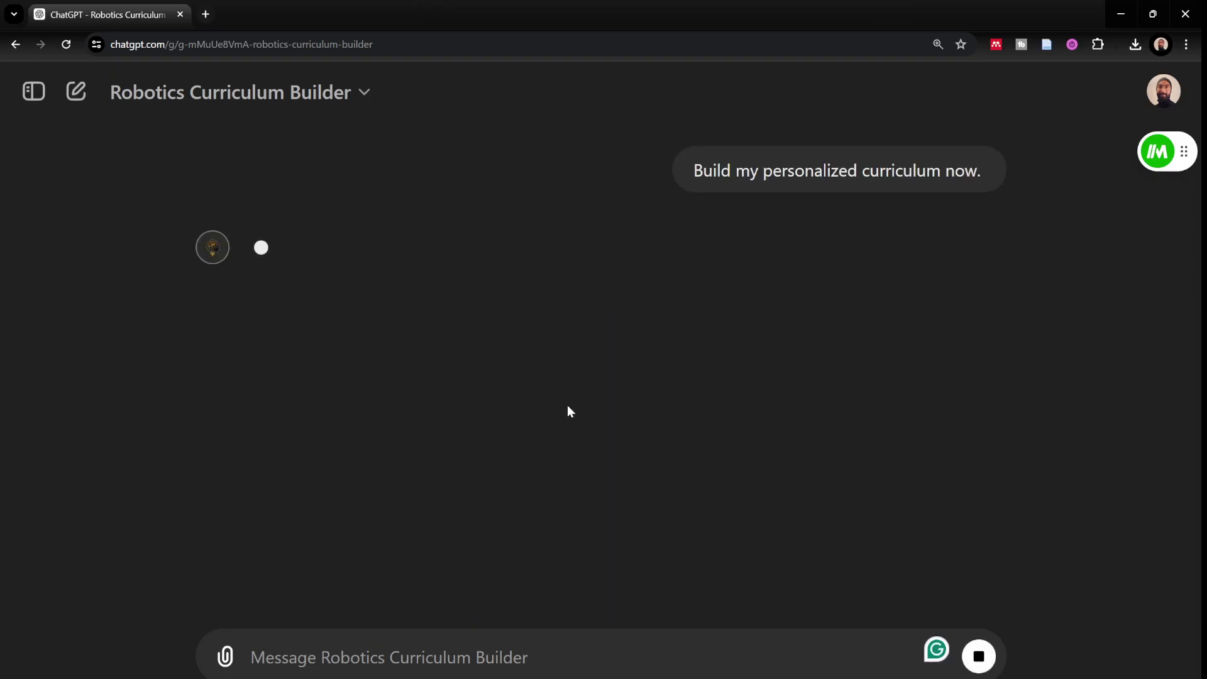
left_click(223, 656)
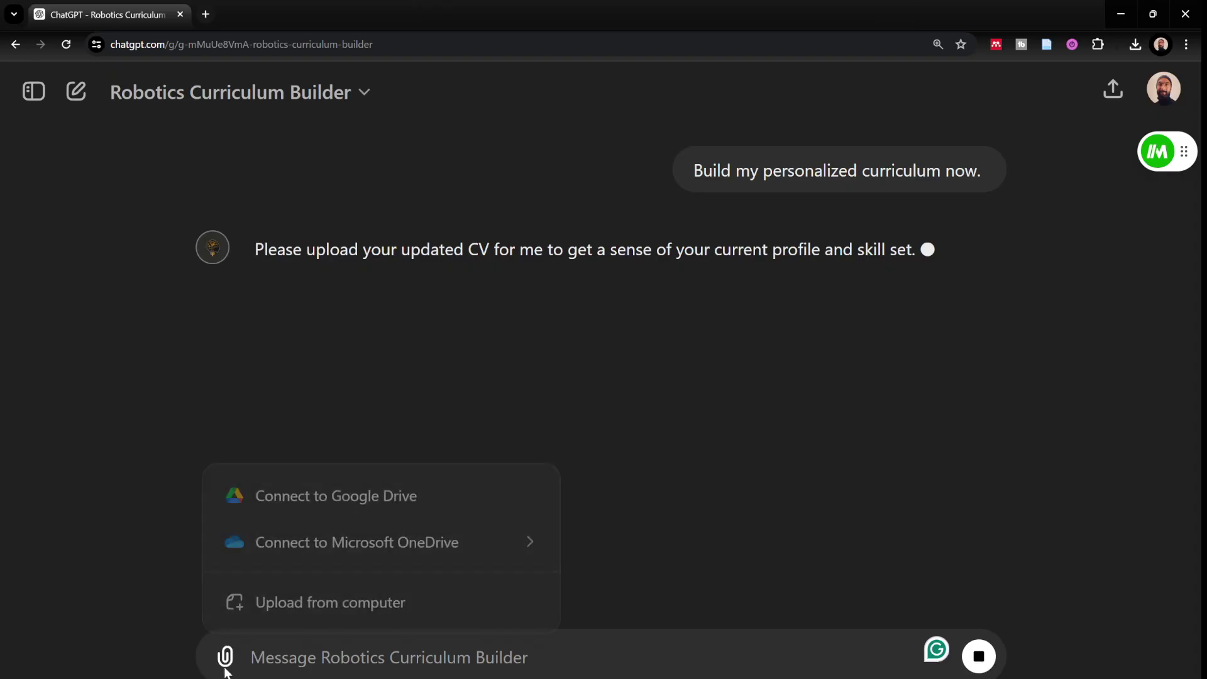
left_click(280, 603)
double_click(471, 168)
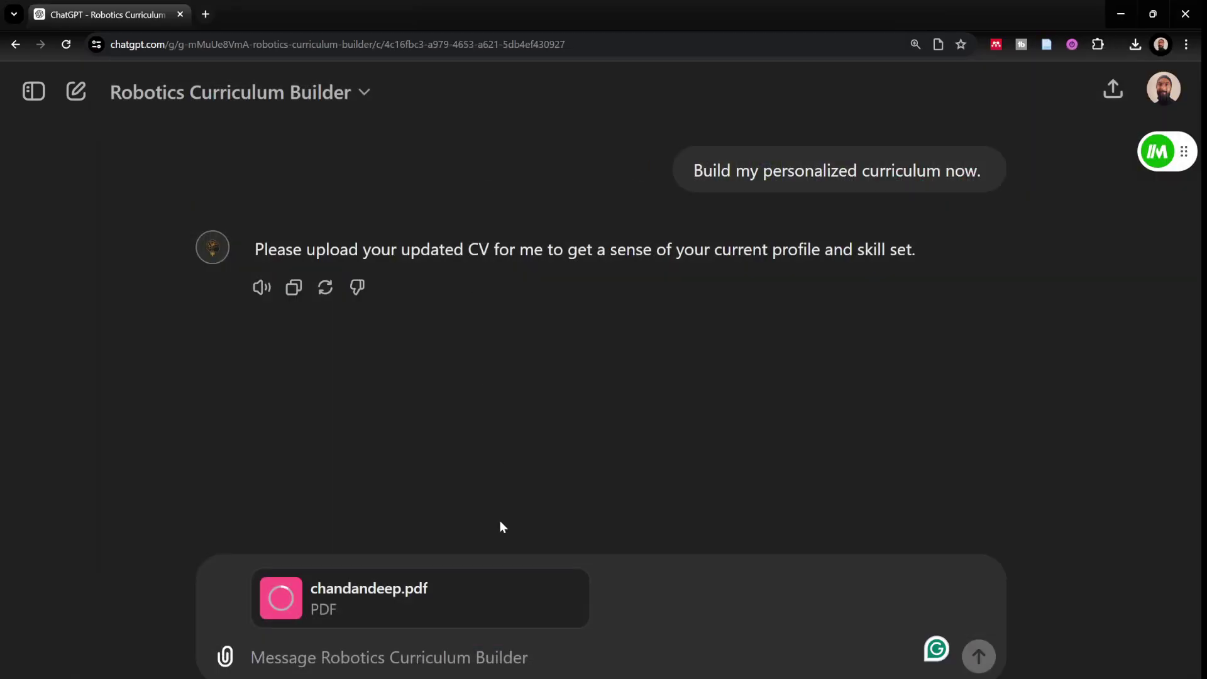
key("Return")
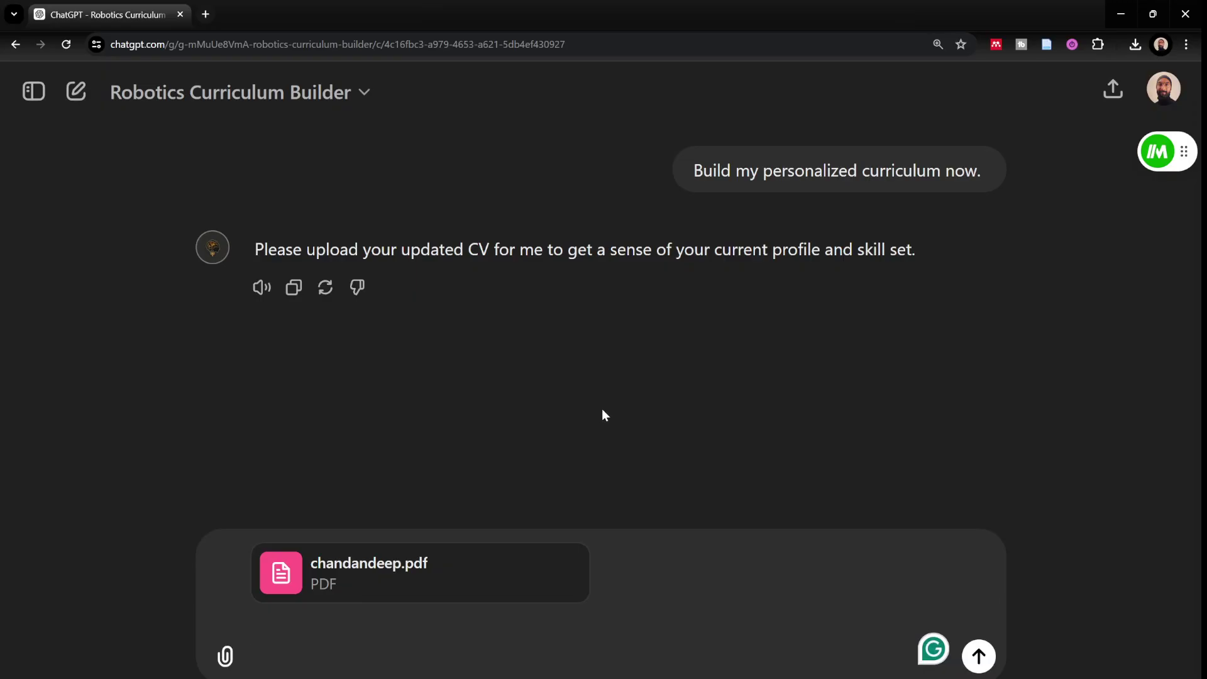
key("Return")
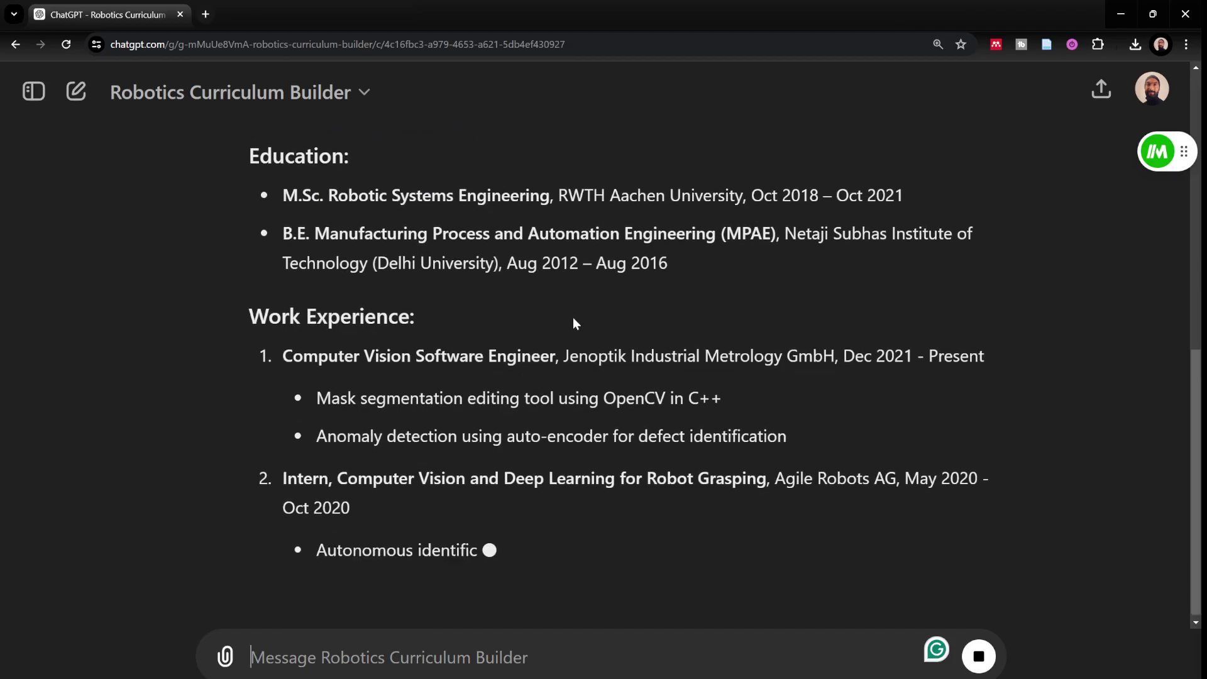
Scroll through the finished CV summary and highlight the Programming Languages line
scroll(672, 242, "up", 5)
scroll(681, 360, "down", 2)
scroll(681, 359, "down", 6)
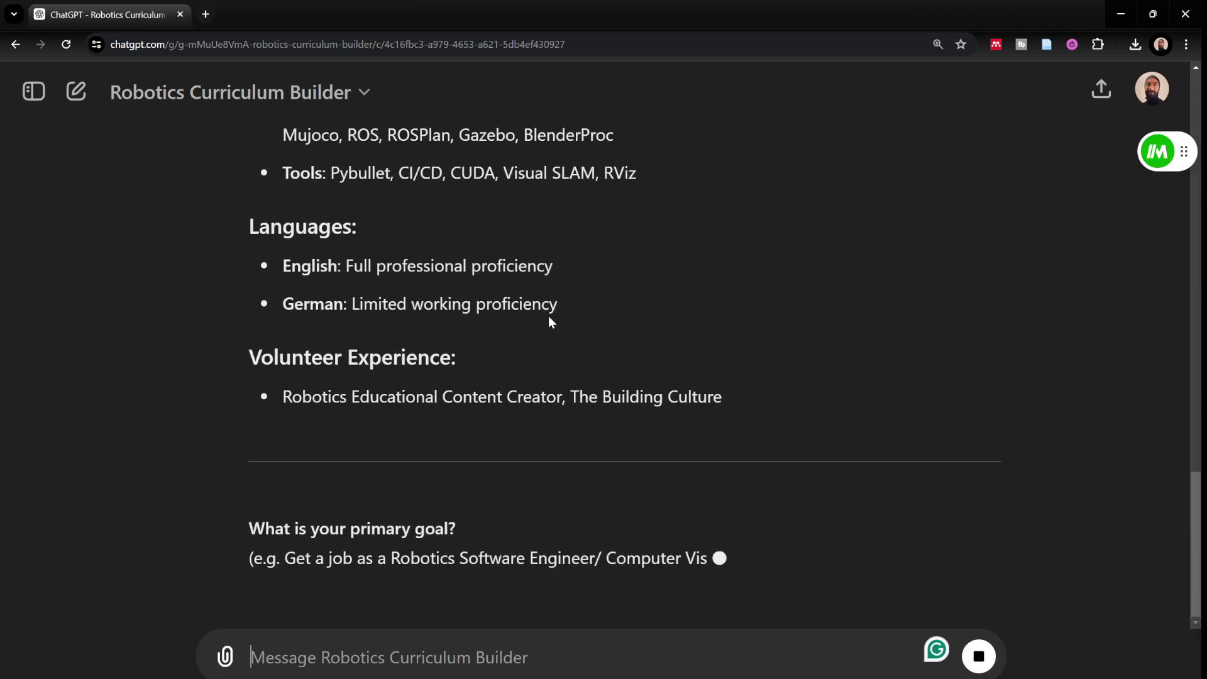
scroll(565, 361, "up", 3)
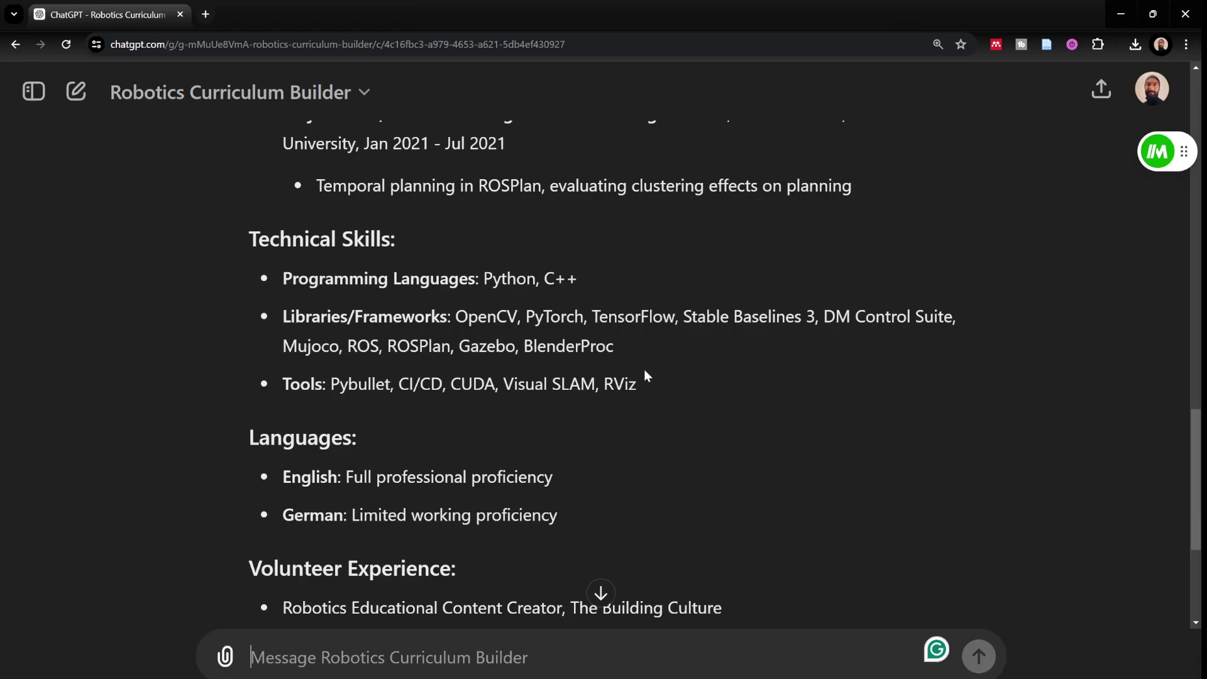
scroll(646, 374, "down", 1)
left_click_drag(320, 208, 577, 208)
left_click(581, 362)
Highlight the Python and C++ entries under Technical Skills
scroll(518, 393, "down", 1)
scroll(518, 393, "down", 1)
scroll(519, 393, "up", 5)
left_click_drag(483, 419, 601, 423)
left_click(611, 413)
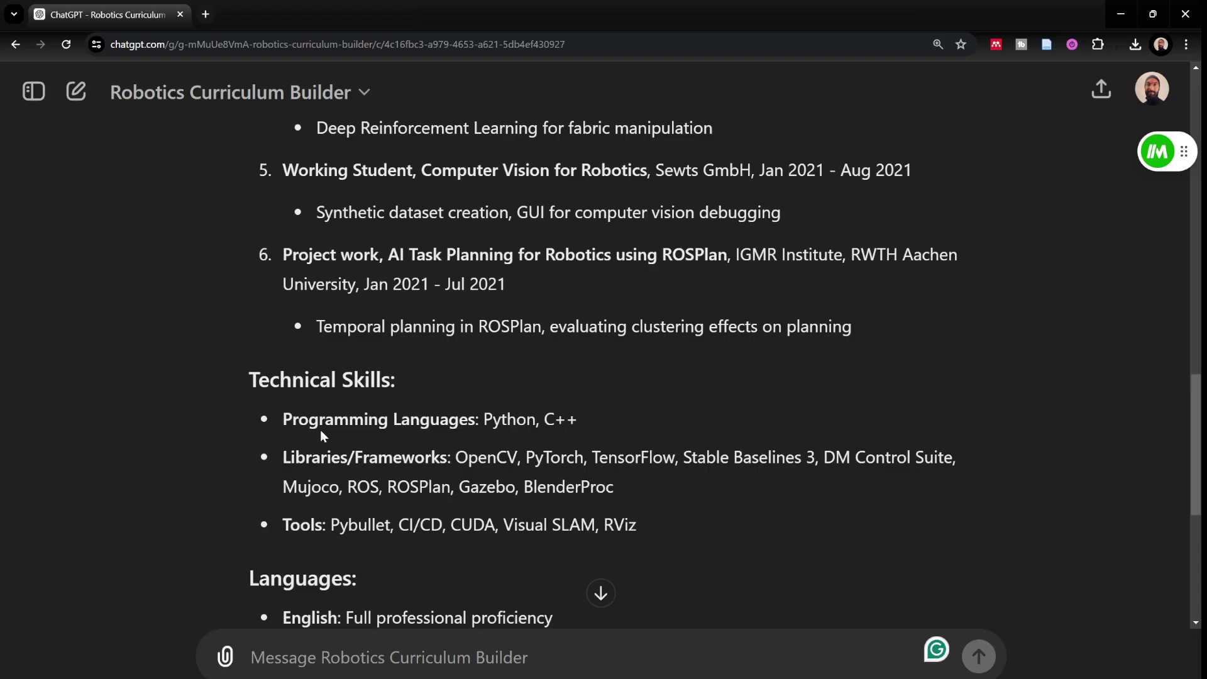
double_click(508, 419)
left_click(539, 416)
left_click(591, 418)
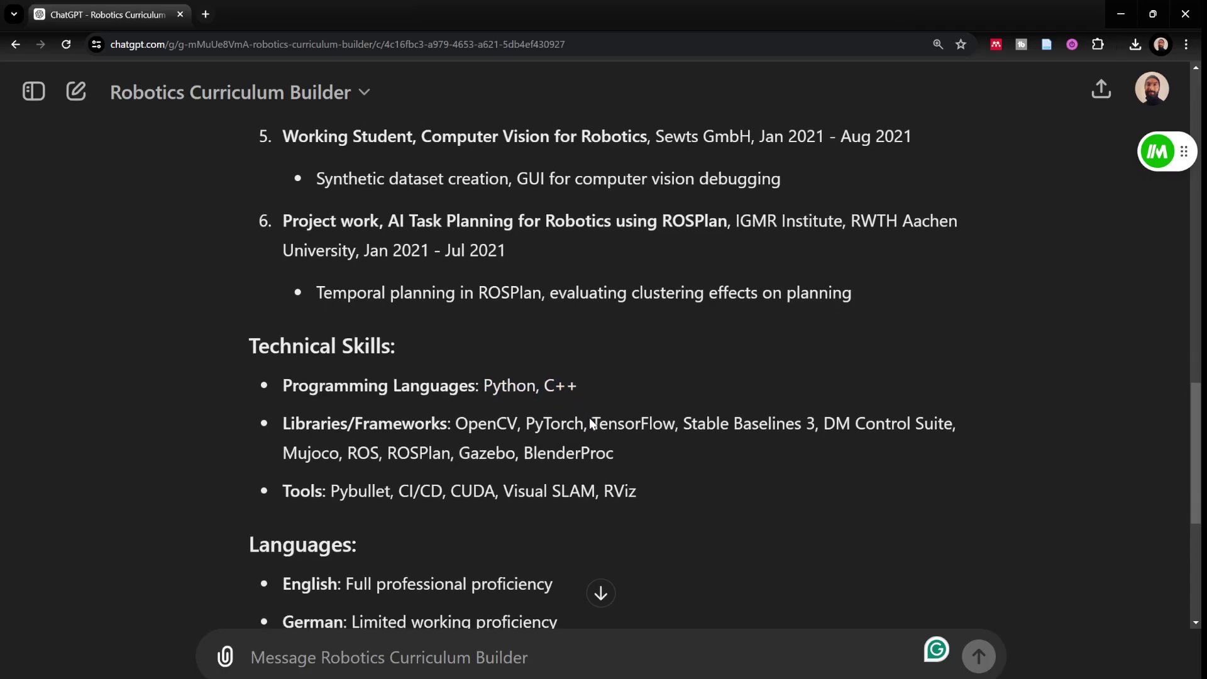
Answer that the goal is robotics software engineering with no chosen niche, and 20 hours weekly
scroll(589, 418, "down", 5)
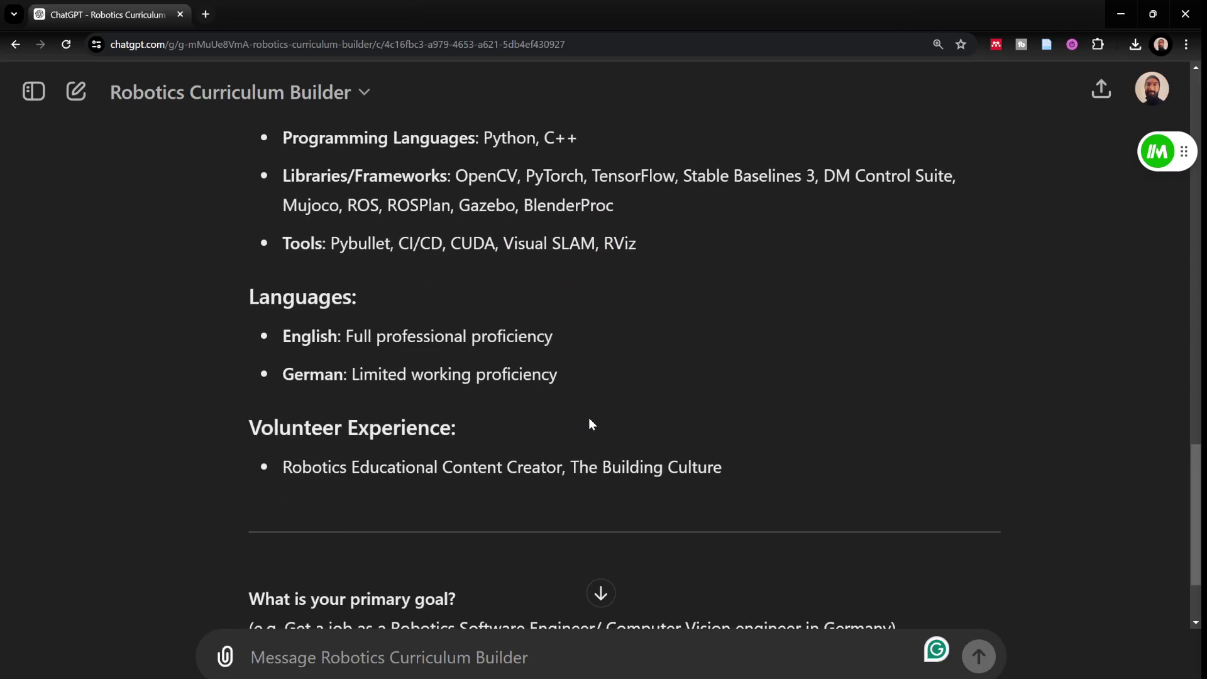
scroll(585, 421, "down", 2)
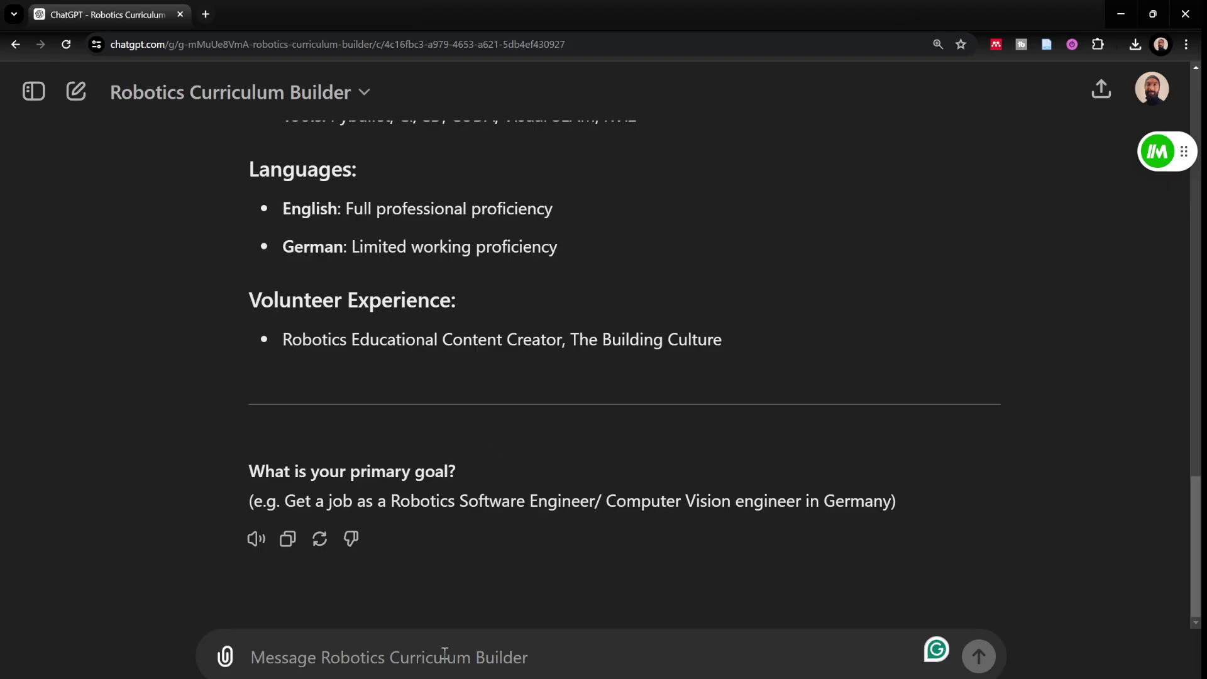
type("I wan")
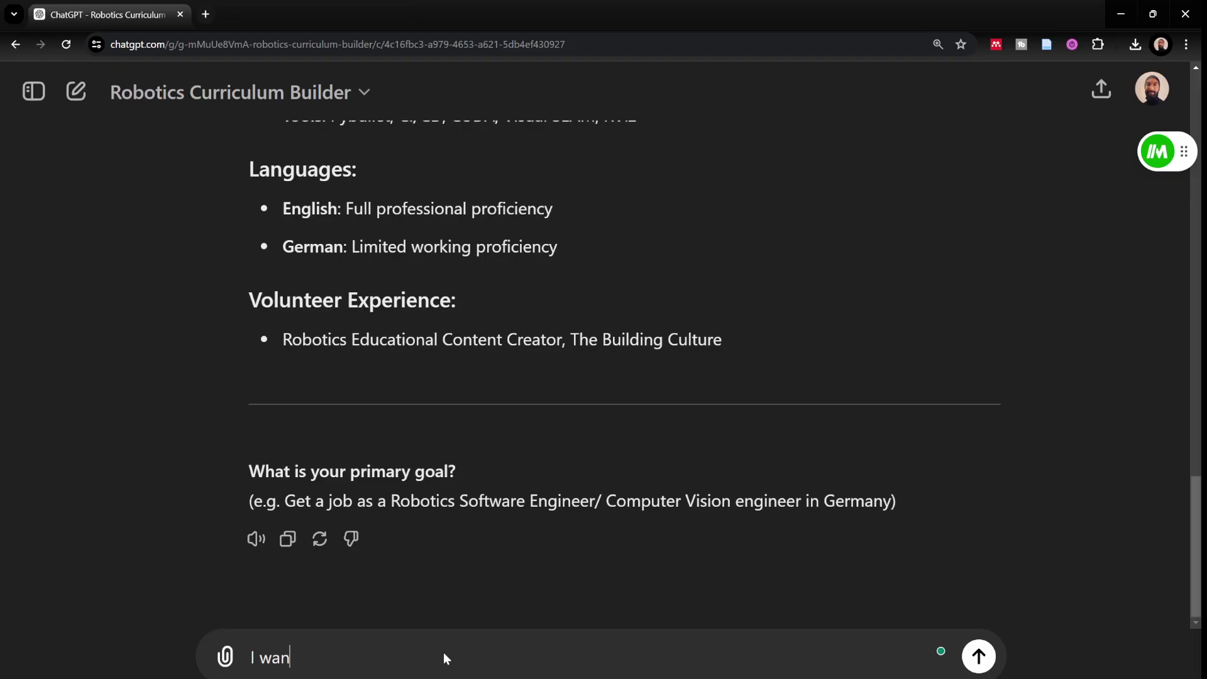
type("t to work within robotics software engineering")
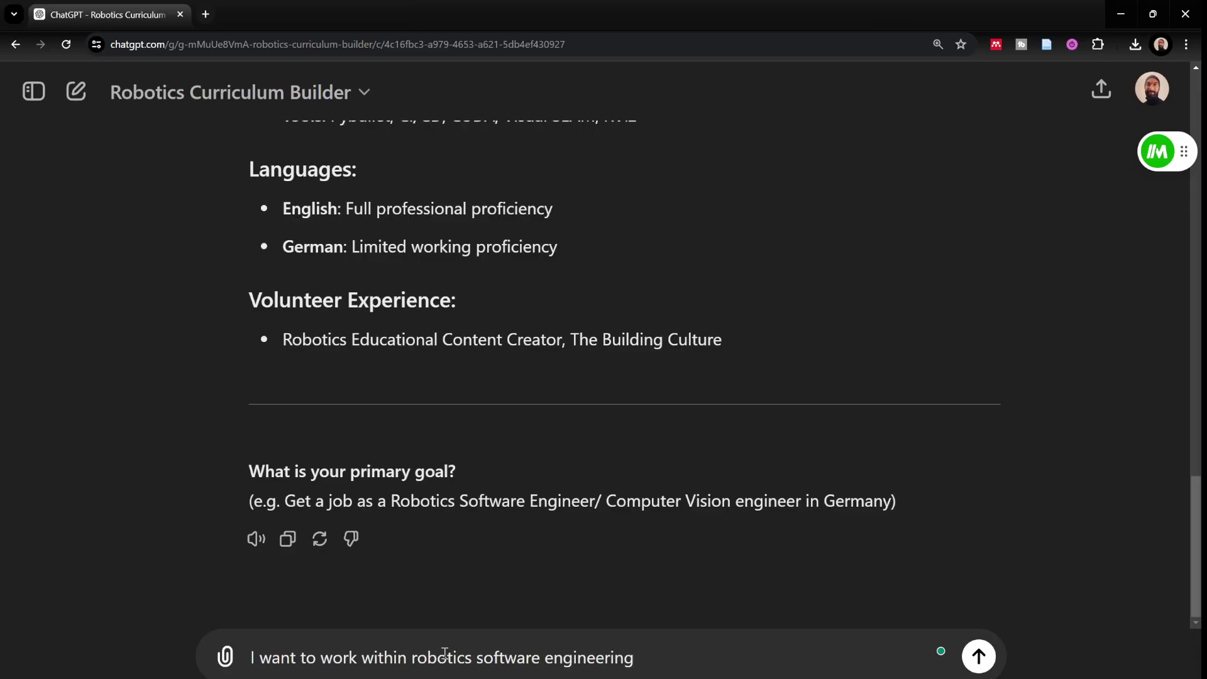
type(". I am not sure which domain")
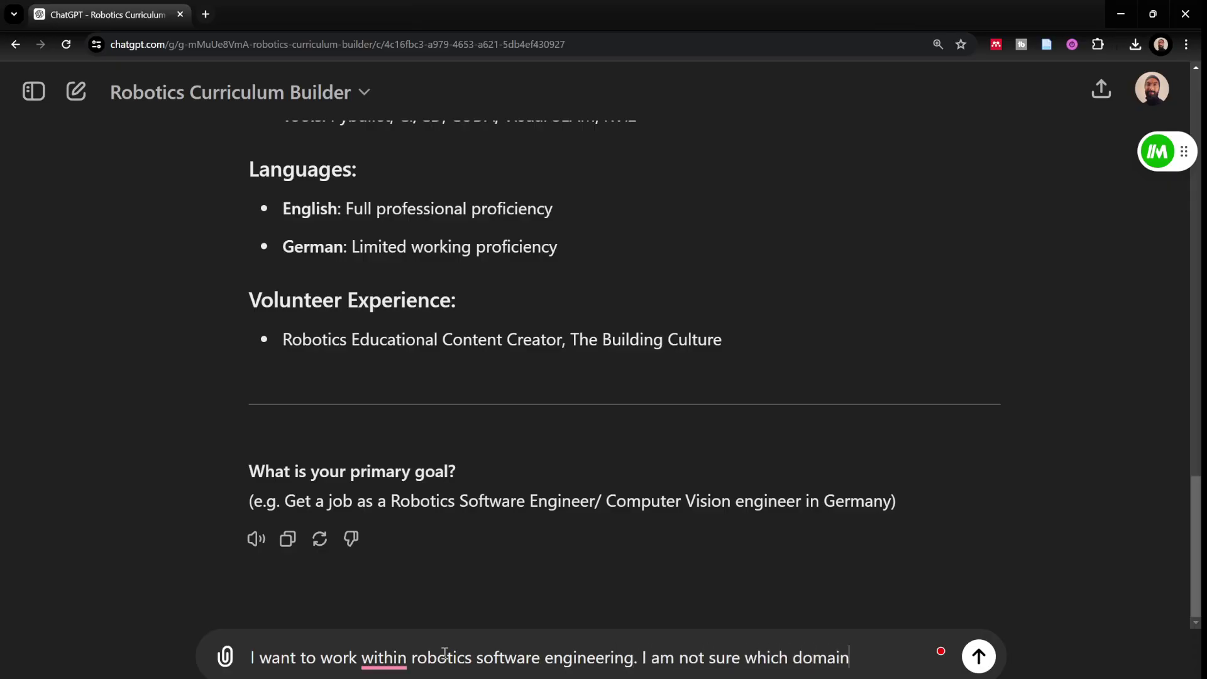
type(" or niche I want to ")
type("work in")
key("Return")
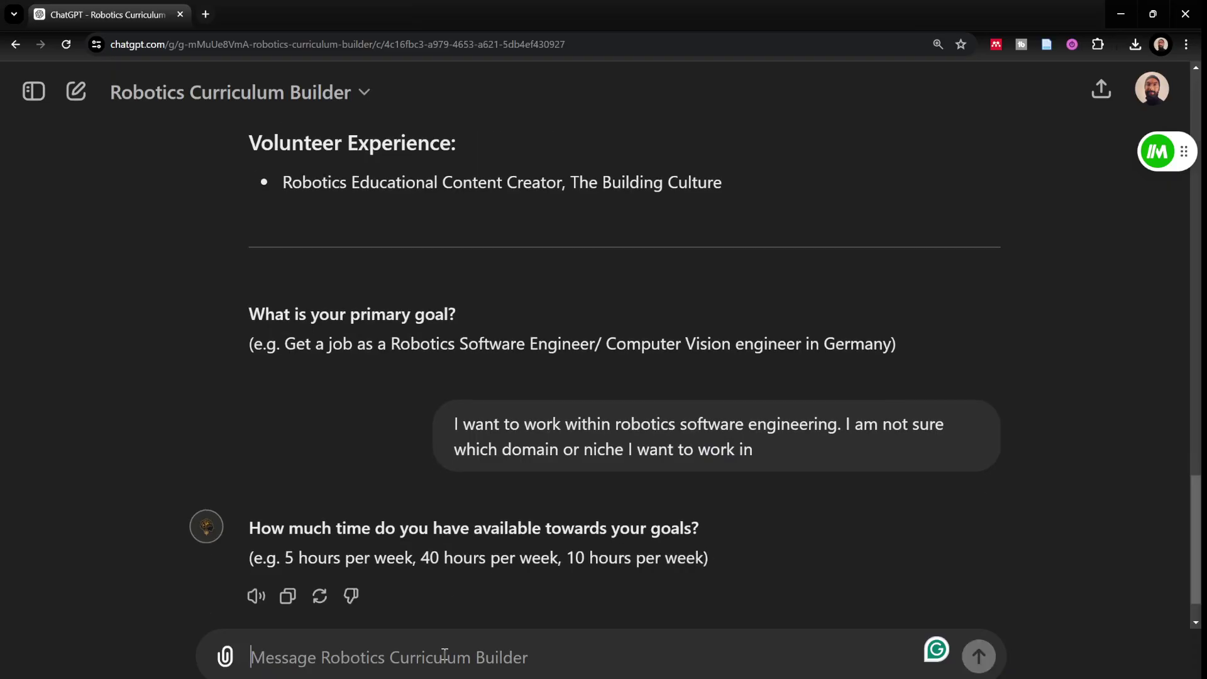
type("20 hour")
key("Return")
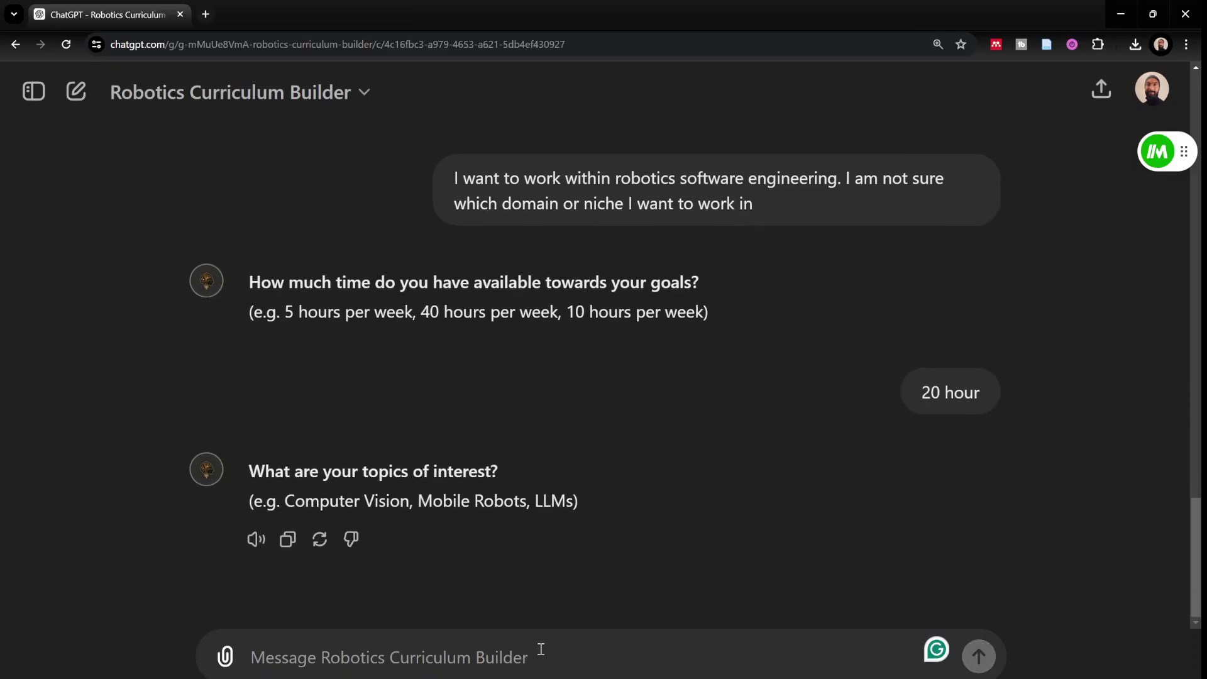
Send interests: object detection, 3D reconstruction, pose estimation, visual SLAM, grasp stability estimation
type("com")
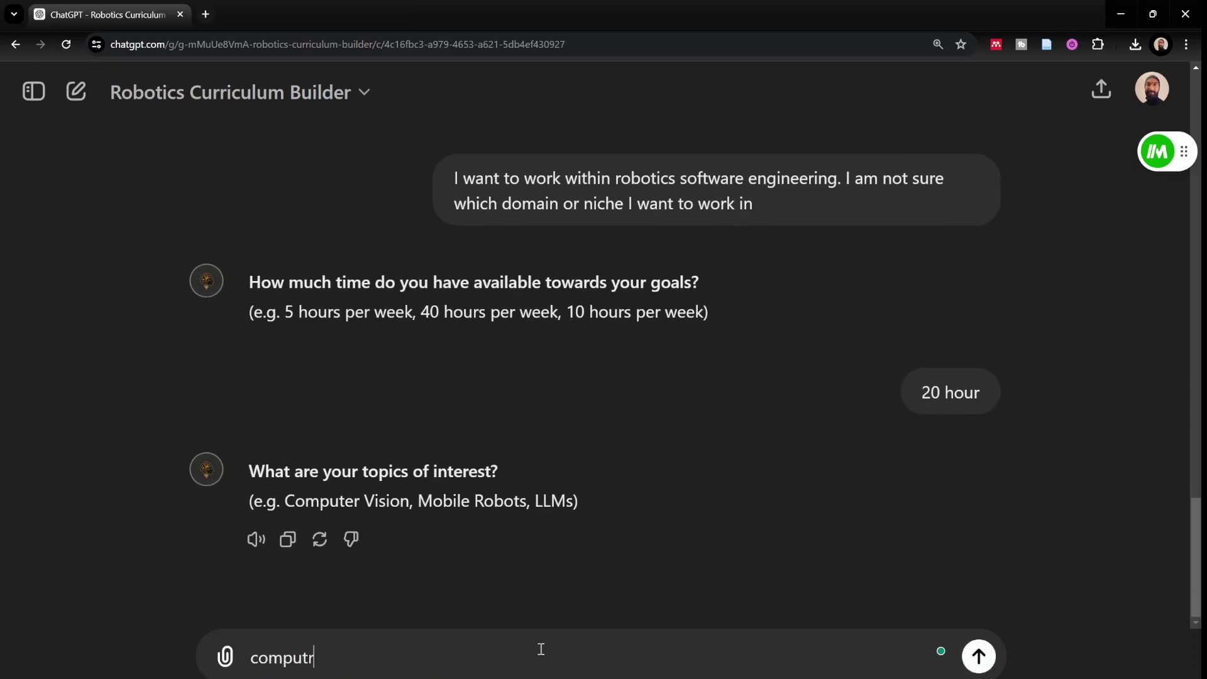
type("puter visio")
type("n,")
type(" mob")
key("BackSpace")
key("BackSpace")
key("ctrl+a")
type("object dftection")
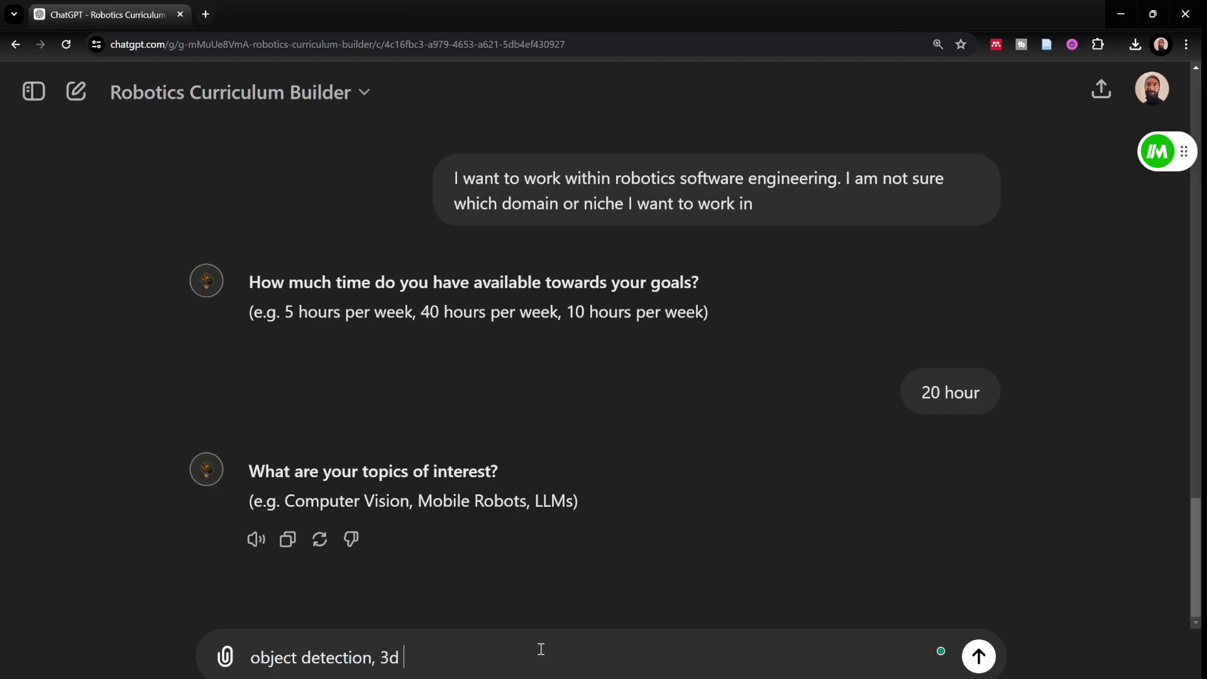
type(", 3d reconstruction, ")
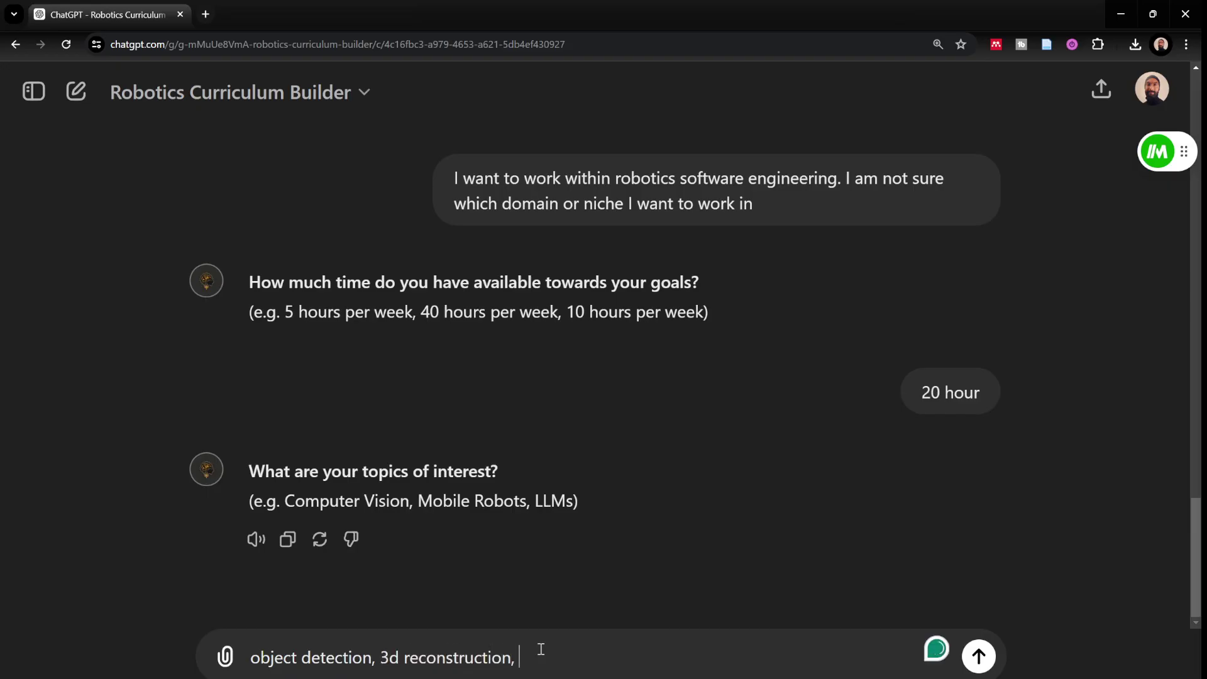
type("pose estimati")
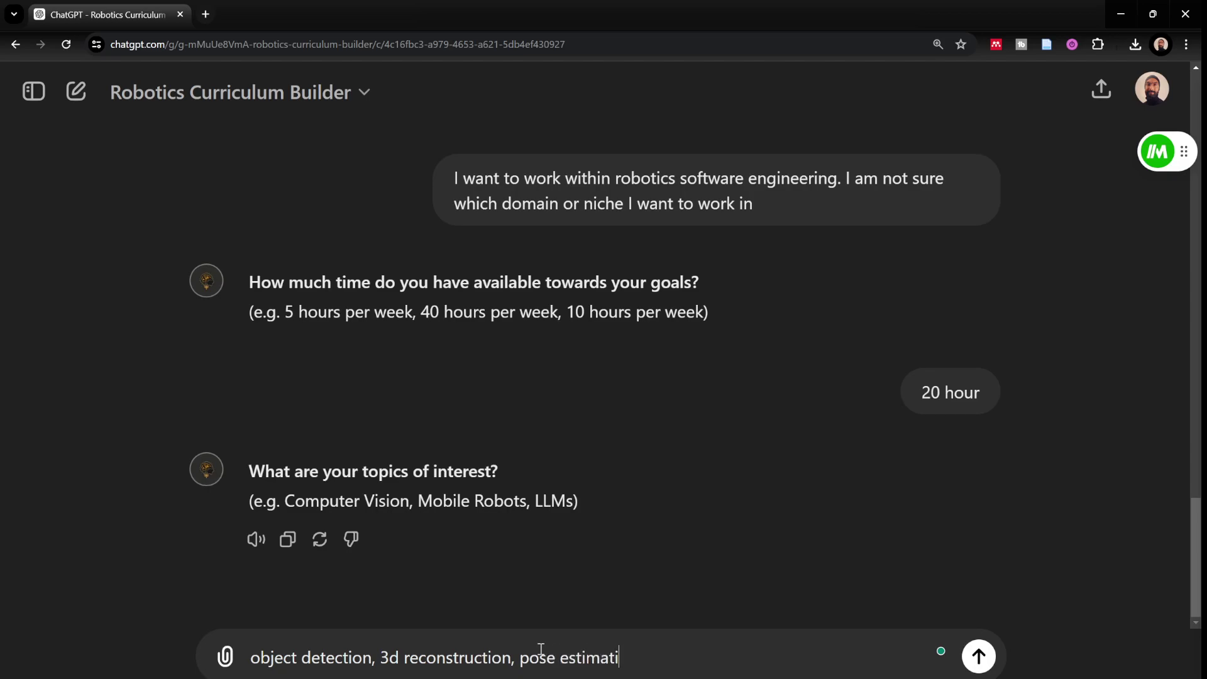
type("on, visual slam, machi")
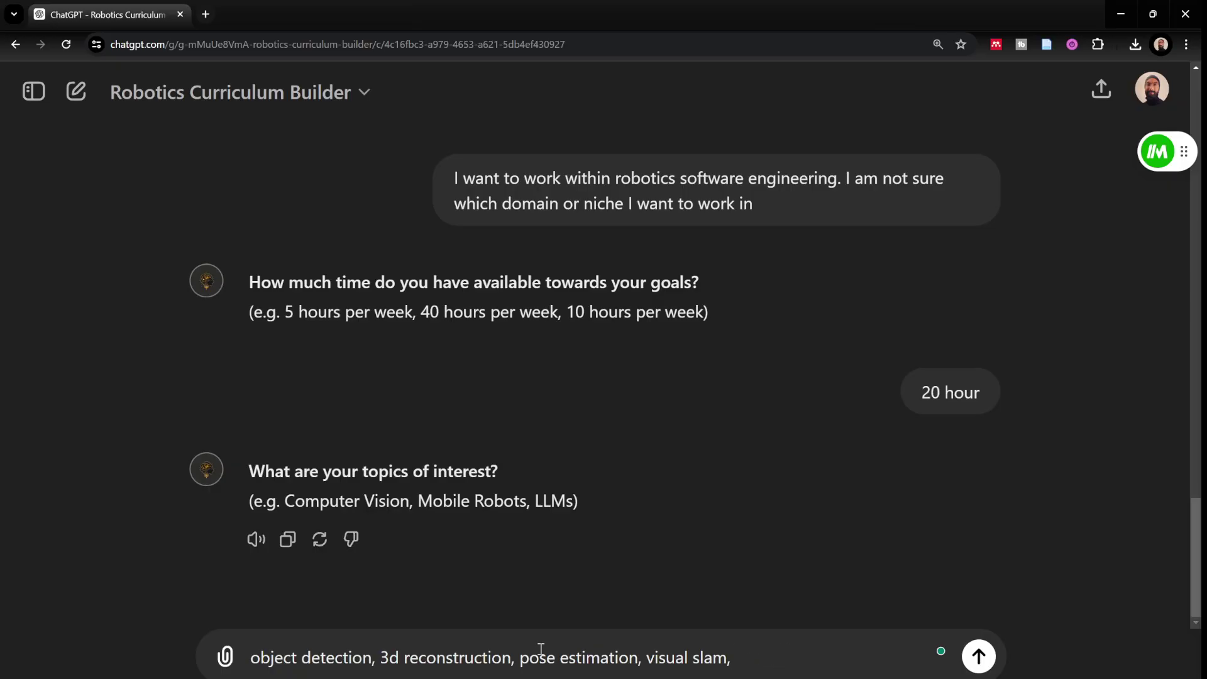
type("gf")
type("asp estimation")
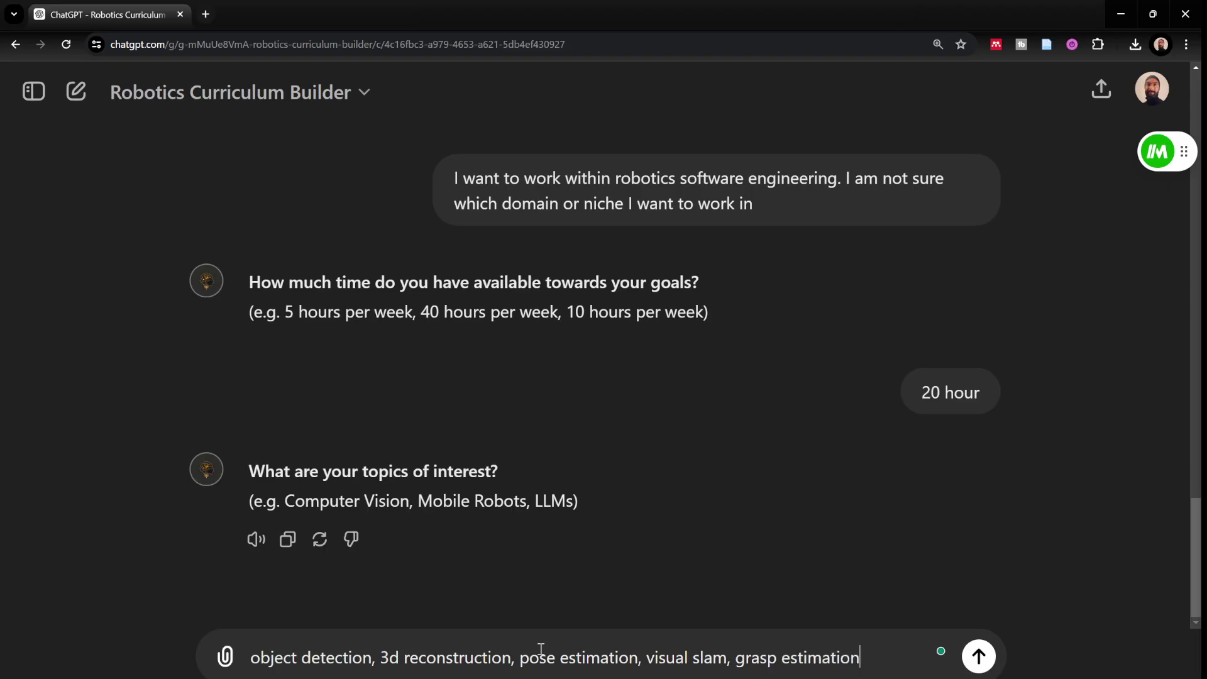
key("Left")
type("stability")
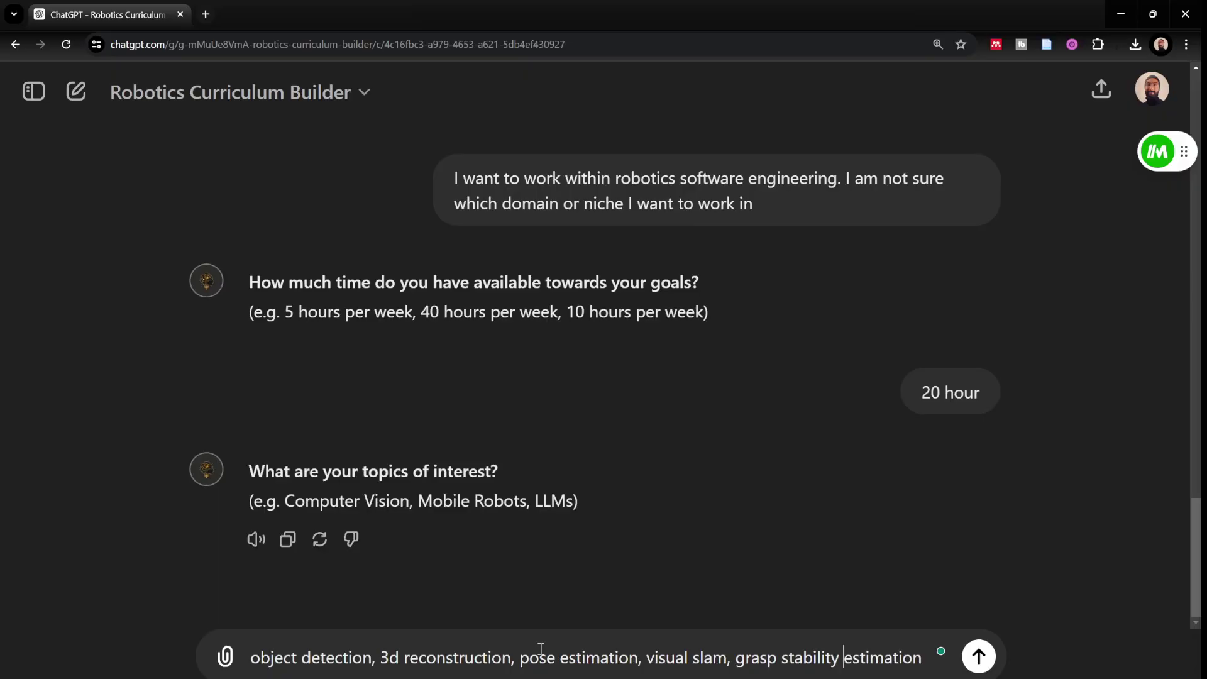
key("End")
type(", ")
type("n")
type(",")
key("Return")
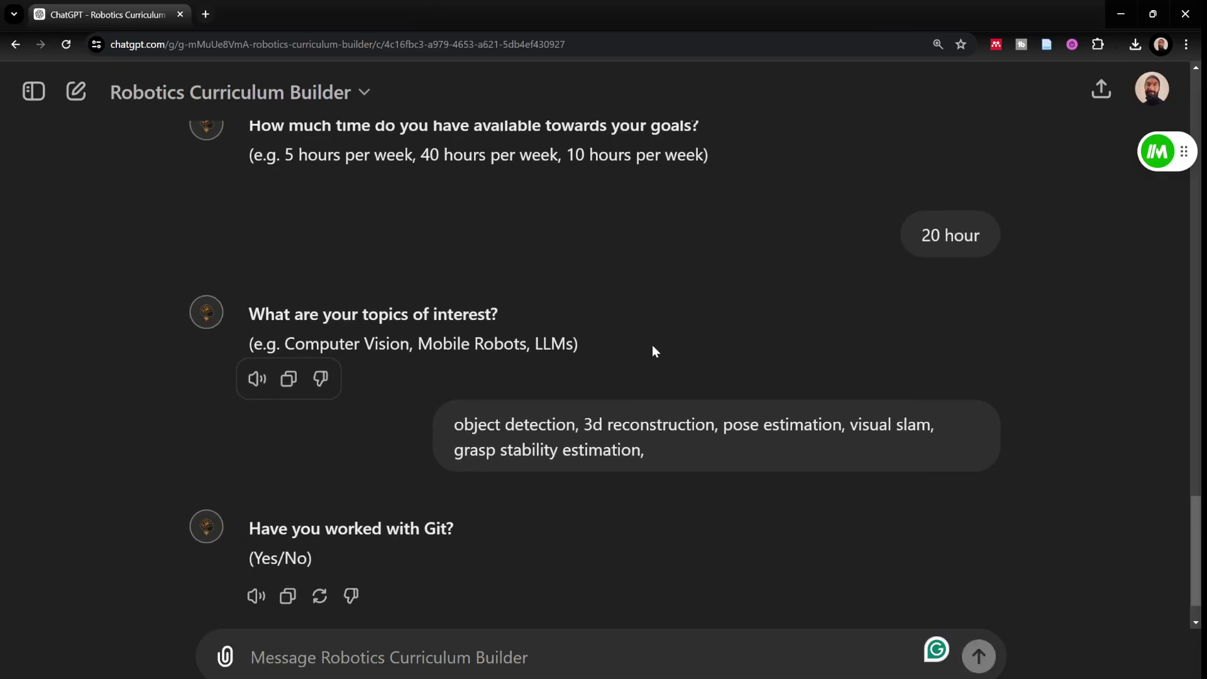
Answer 'no' about Git, then open the plan's 'Git & GitHub Crash Course For Beginners' video
type("no")
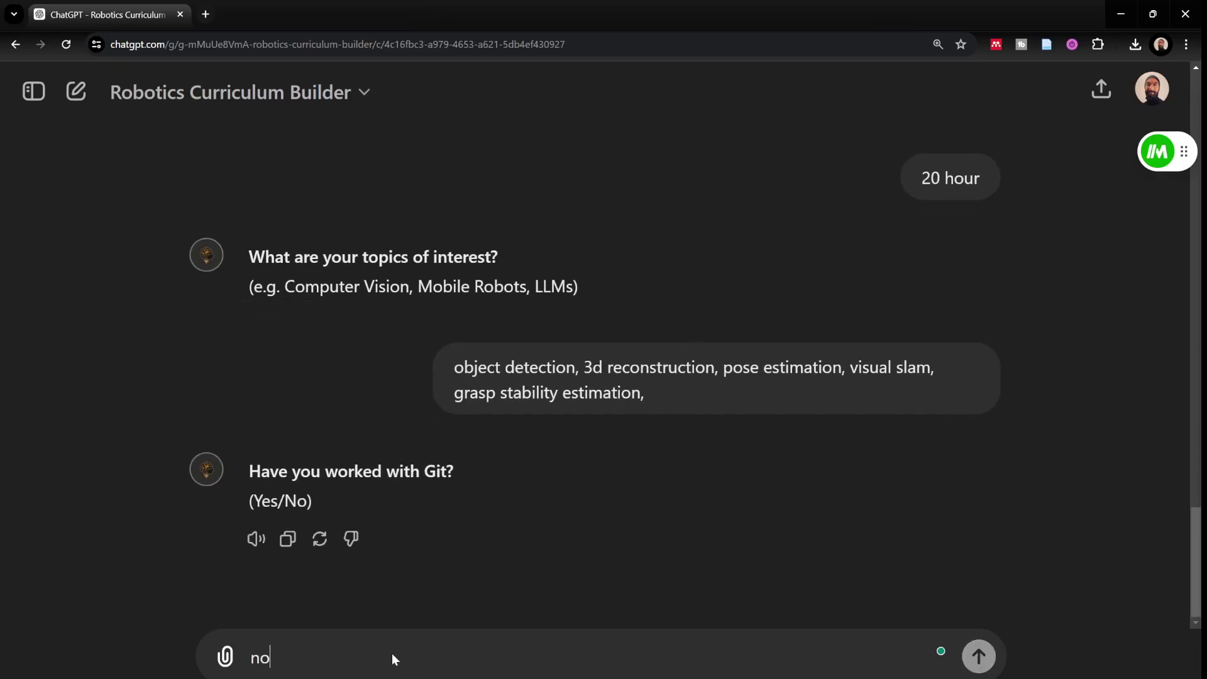
key("Return")
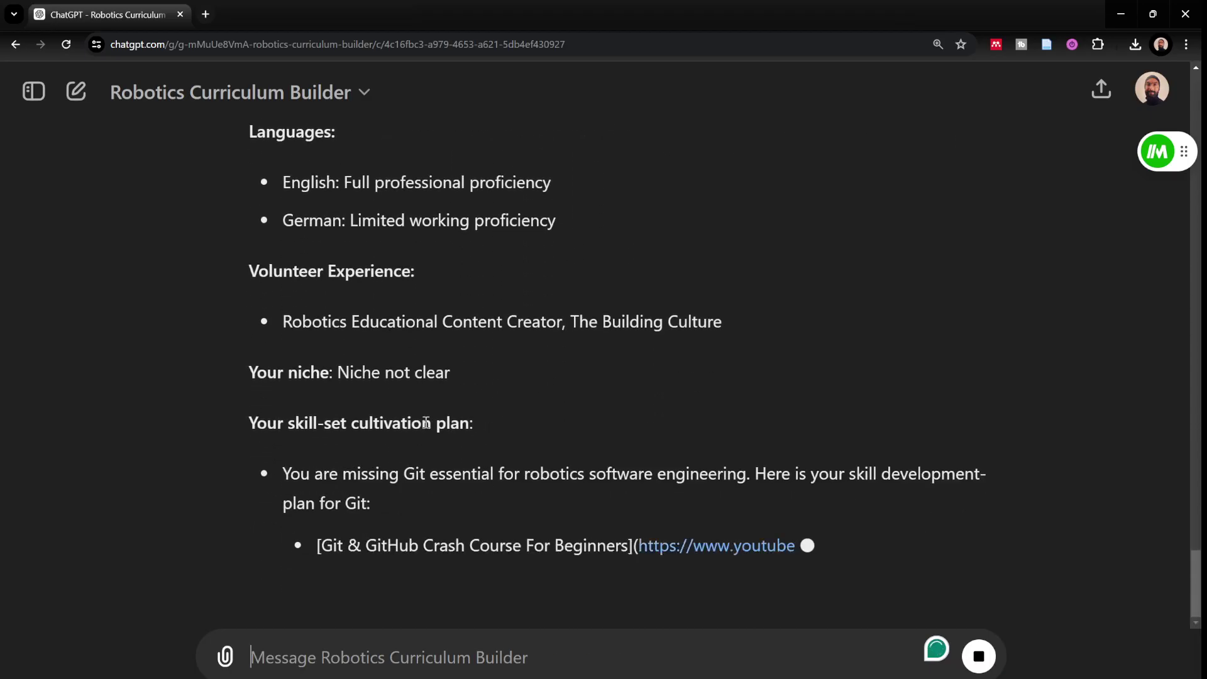
left_click_drag(250, 413, 490, 410)
left_click(490, 410)
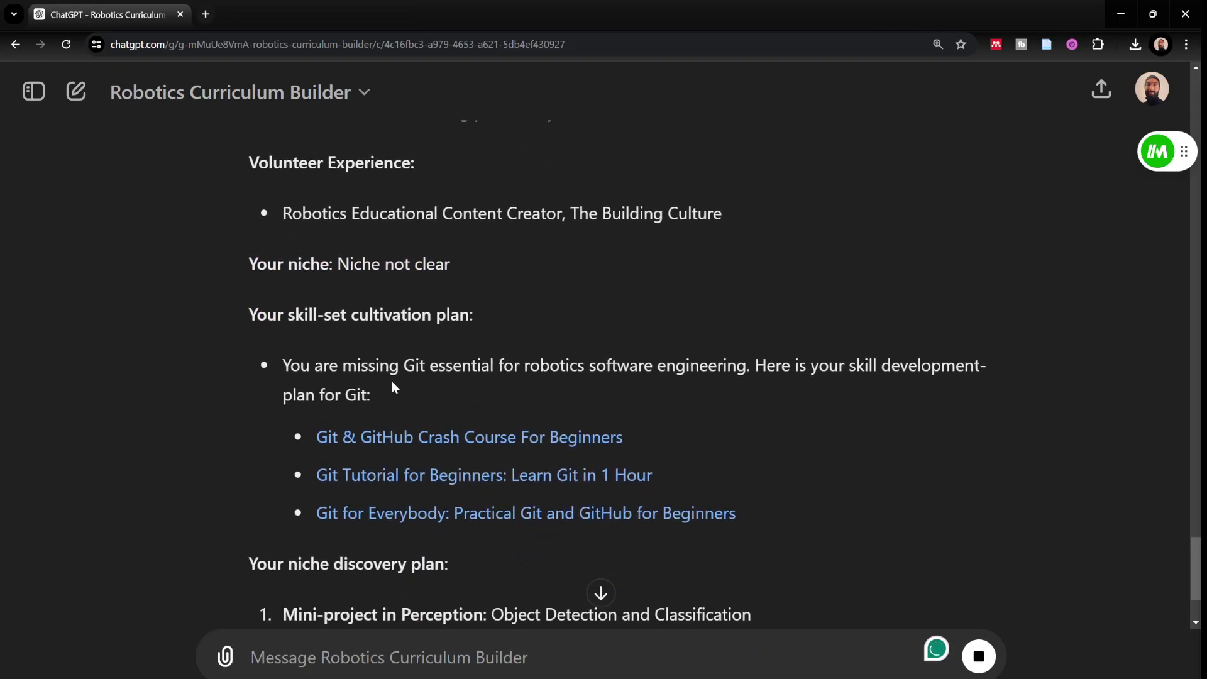
triple_click(495, 365)
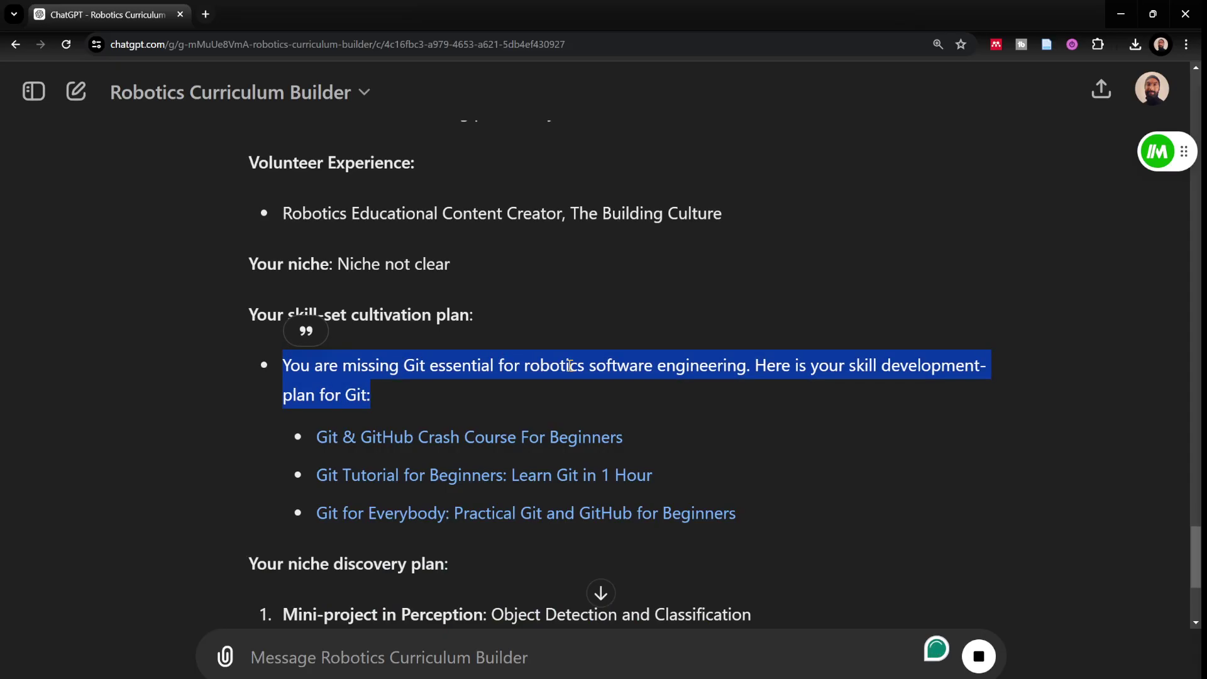
left_click(495, 365)
left_click(462, 439)
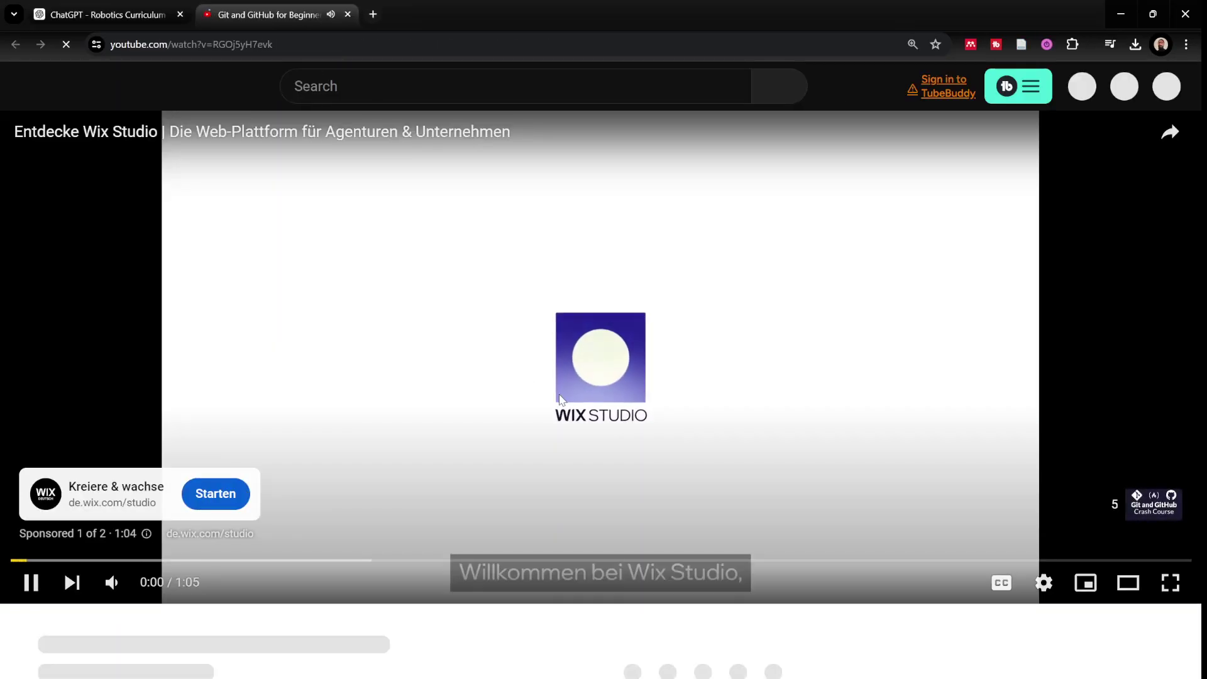
Pause the pre-roll ad and check the Git and GitHub for Beginners video title
left_click(592, 412)
scroll(578, 417, "down", 4)
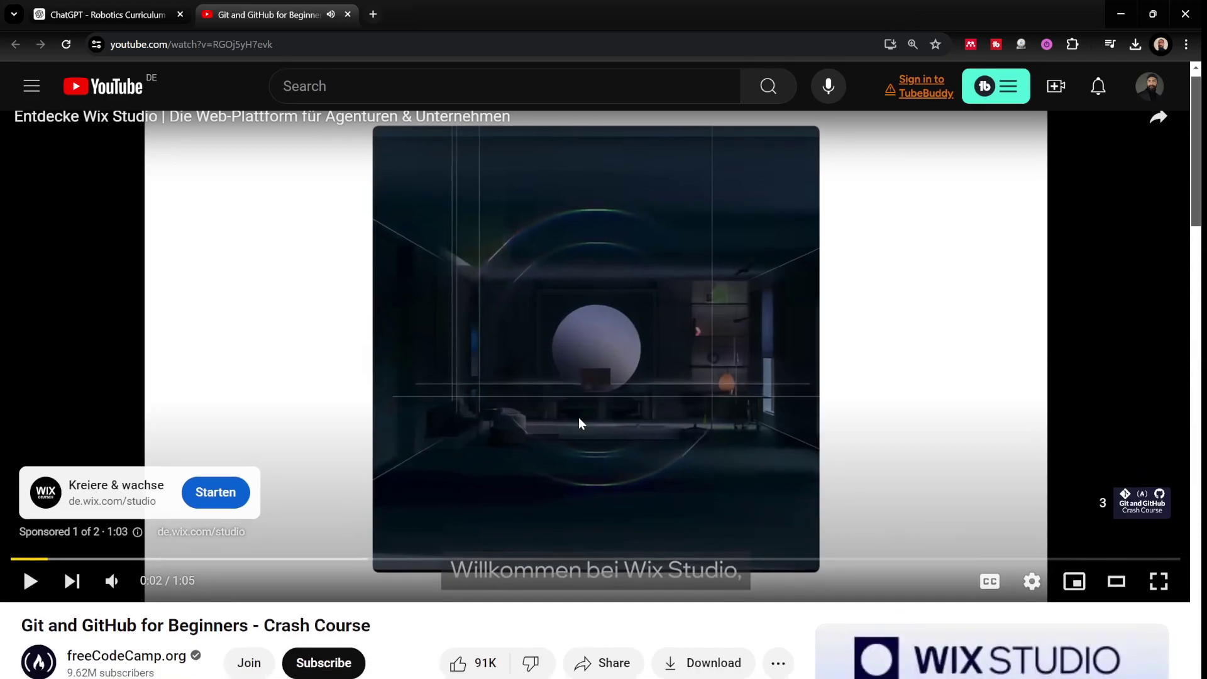
triple_click(118, 433)
left_click(91, 450)
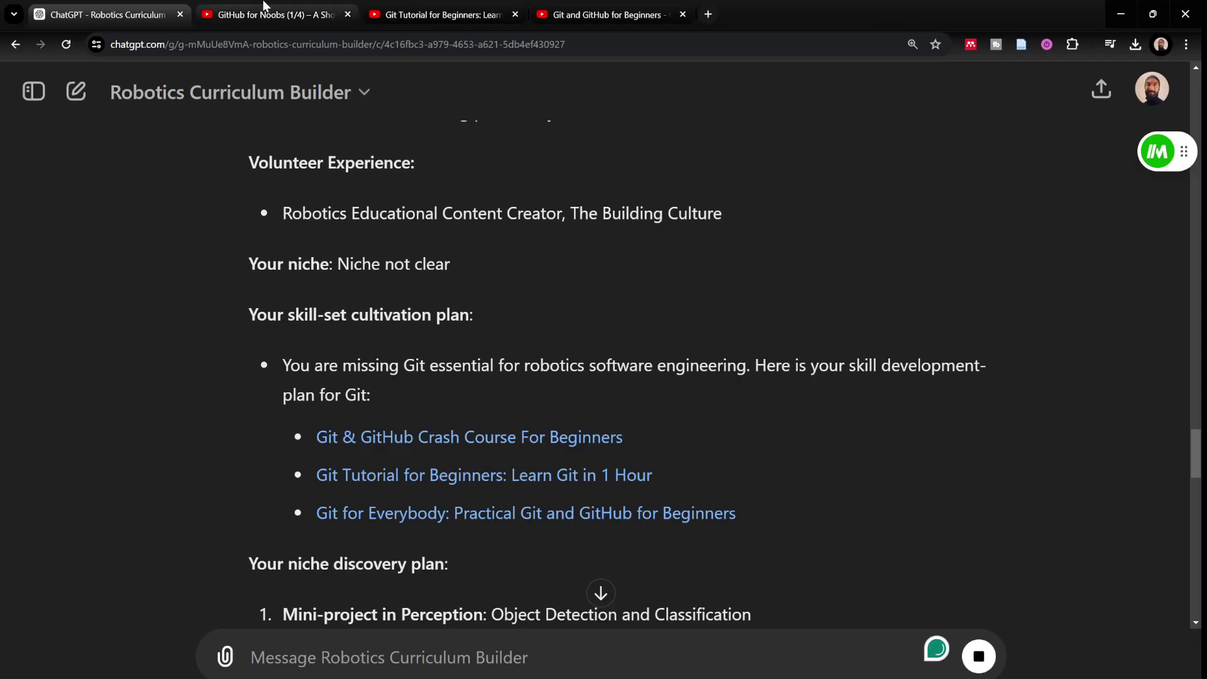
Review the GitHub for Noobs and Git Tutorial for Beginners tabs, then return to ChatGPT
left_click(271, 14)
scroll(292, 487, "down", 1)
scroll(292, 486, "down", 2)
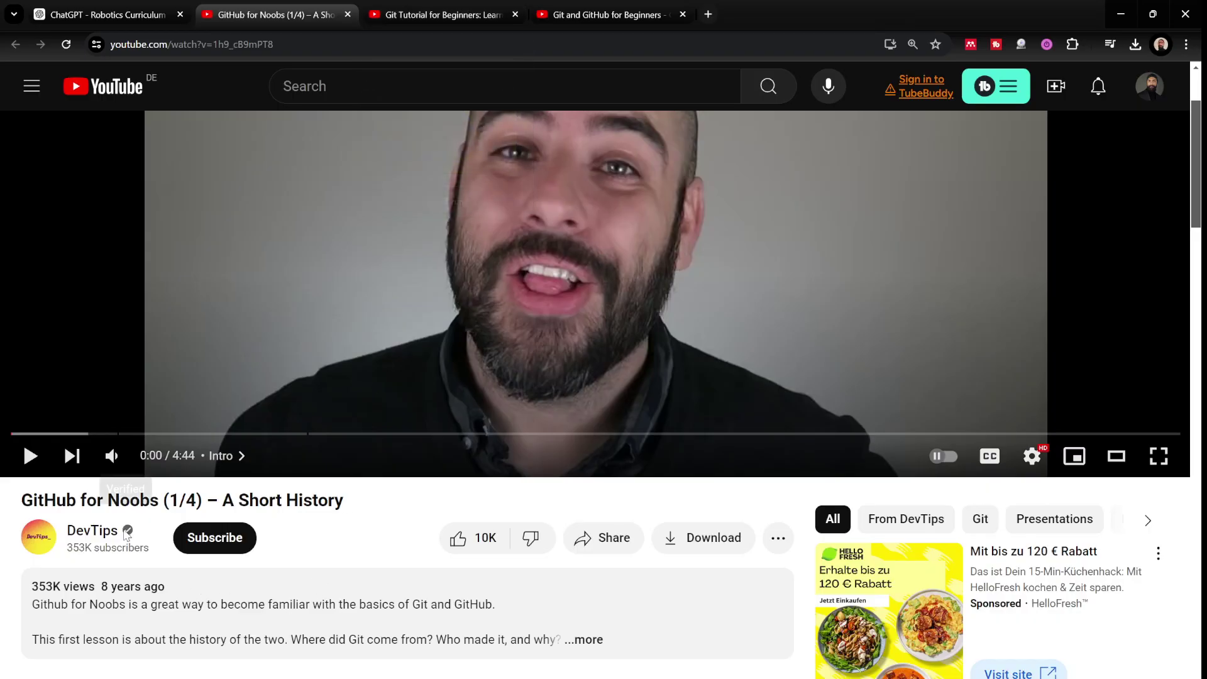
left_click(404, 9)
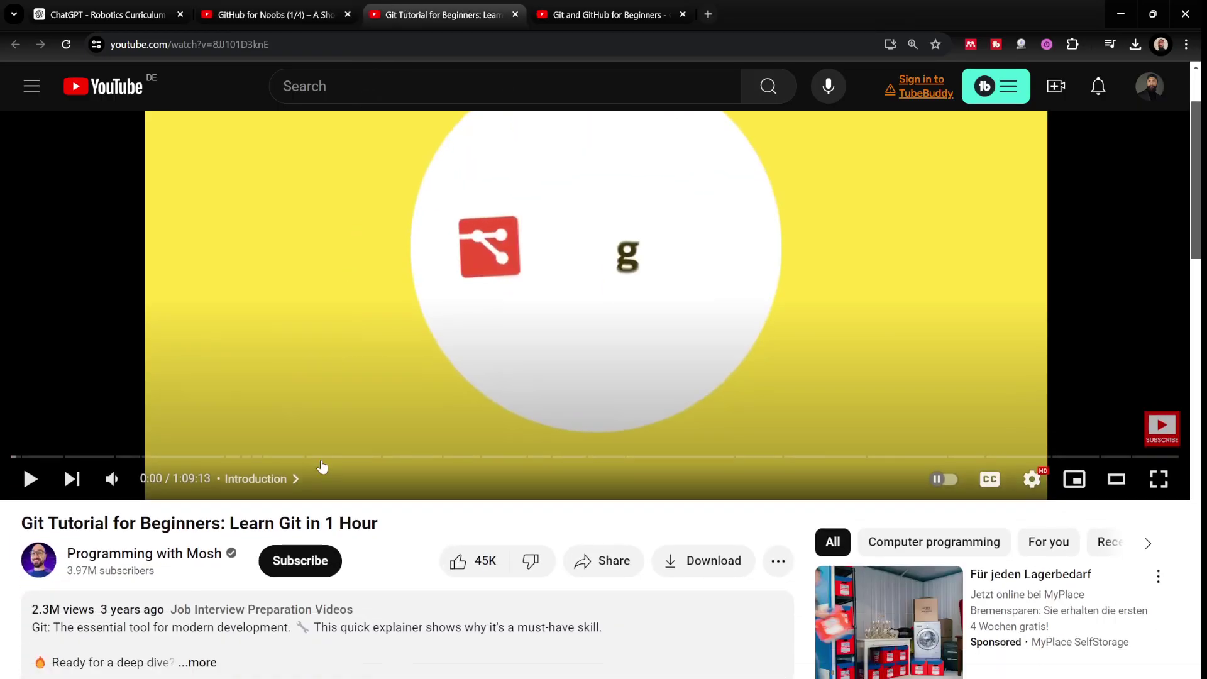
left_click(604, 14)
left_click(107, 15)
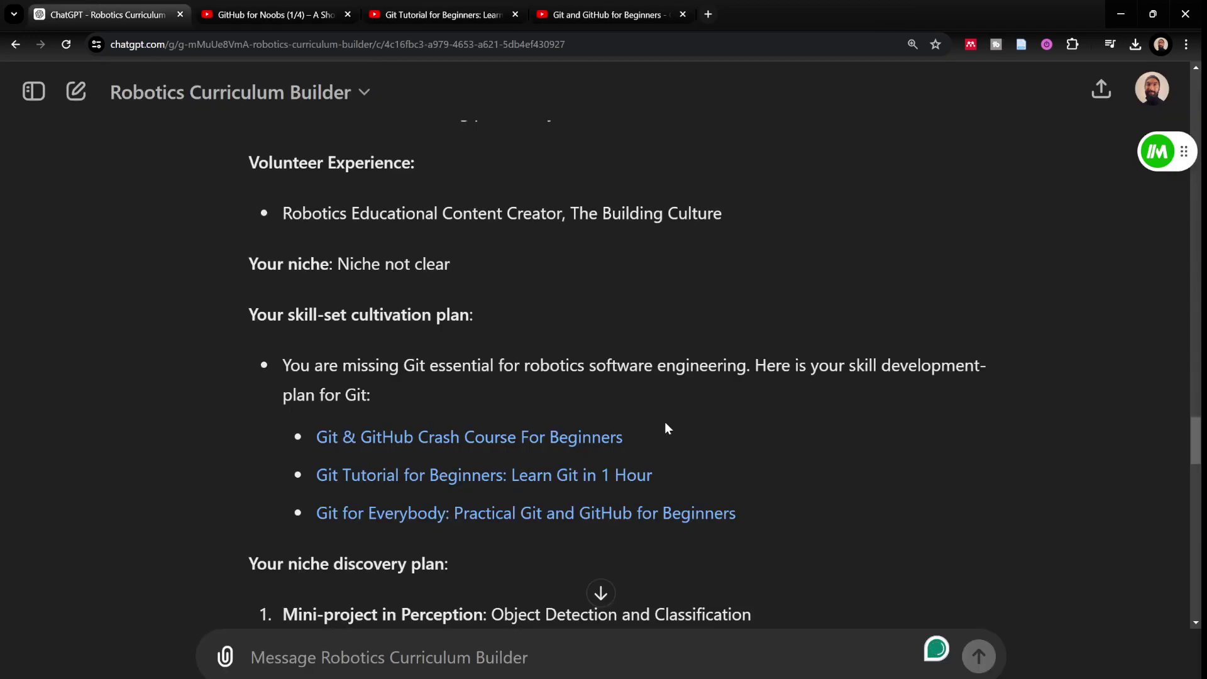
Read the Perception mini-project heading and its Tools line, selecting the word TensorFlow
scroll(665, 422, "down", 3)
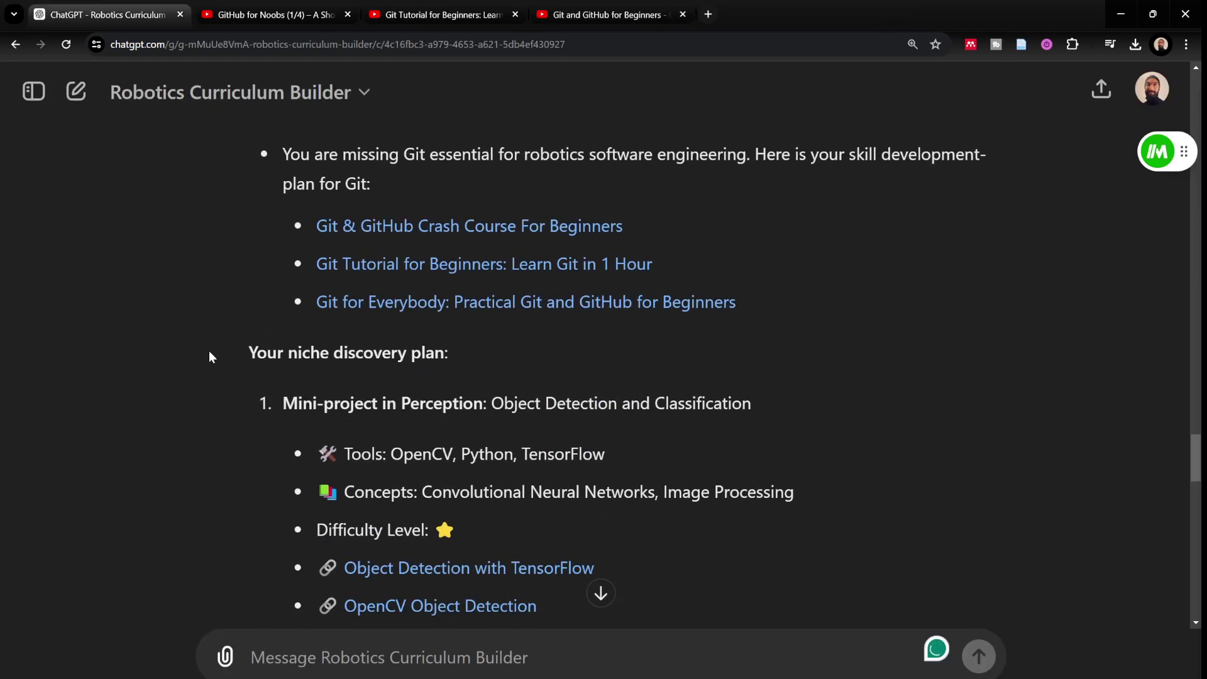
left_click_drag(236, 349, 493, 399)
left_click(507, 398)
left_click_drag(281, 408, 761, 410)
left_click(534, 415)
left_click(757, 413)
left_click_drag(320, 445, 561, 454)
left_click(452, 463)
double_click(533, 459)
Continue to the mini-project's Concepts line and its Difficulty Level stars
scroll(629, 459, "down", 2)
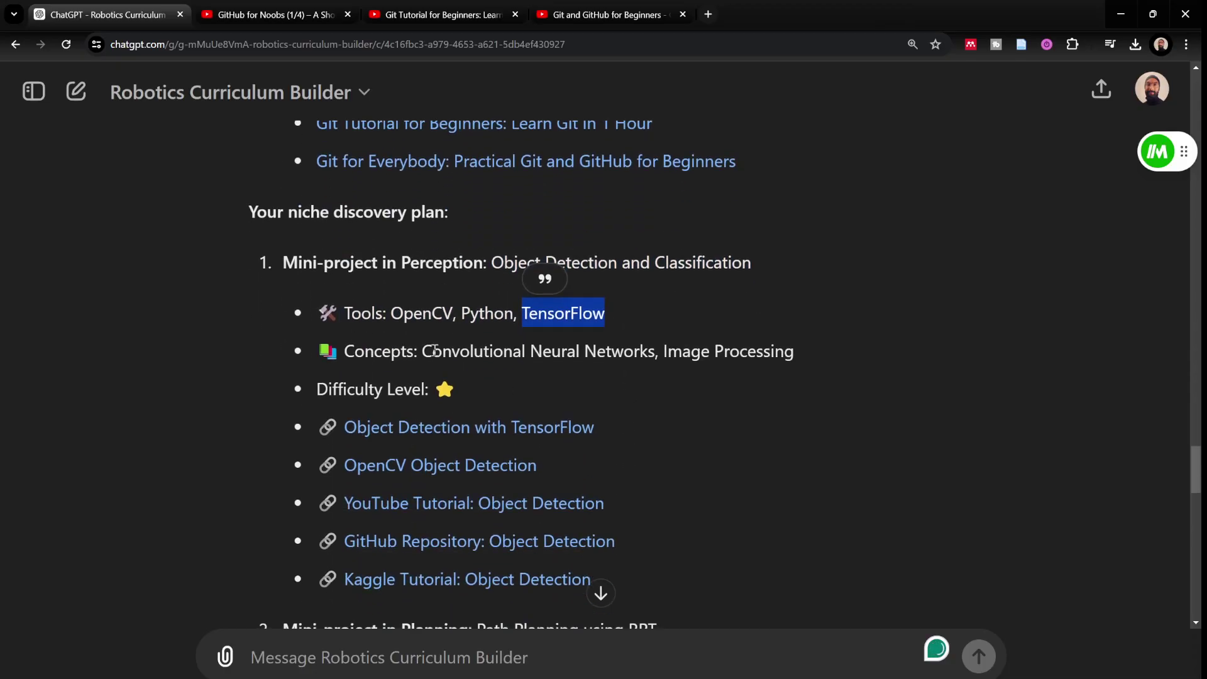
left_click_drag(433, 351, 761, 361)
left_click(763, 364)
scroll(398, 318, "down", 2)
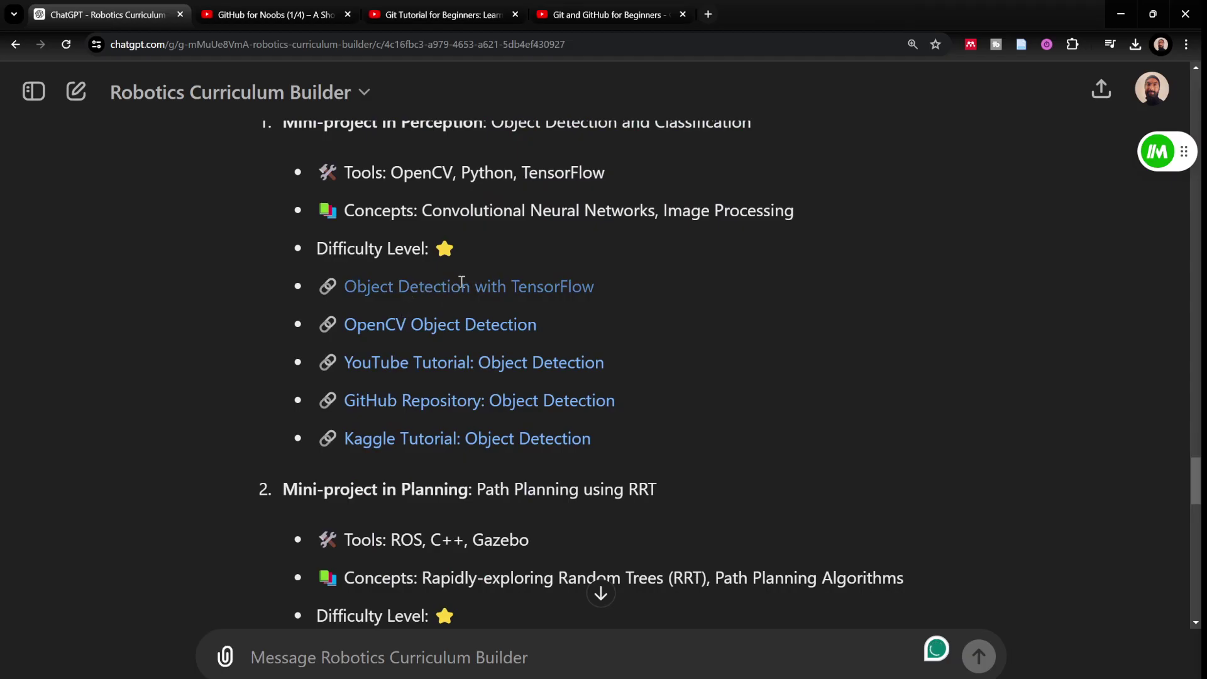
left_click_drag(432, 250, 456, 250)
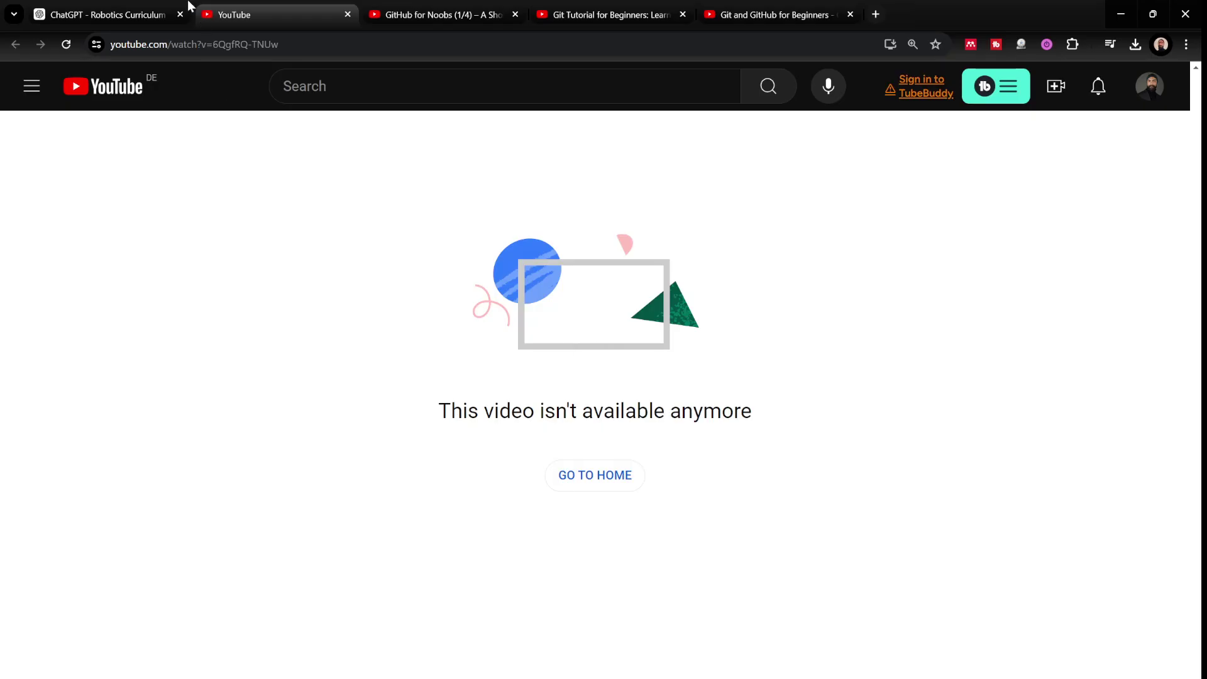
Open the GitHub Repository: Object Detection link, glance at the repo, and return to the chat
left_click(184, 7)
left_click(453, 406)
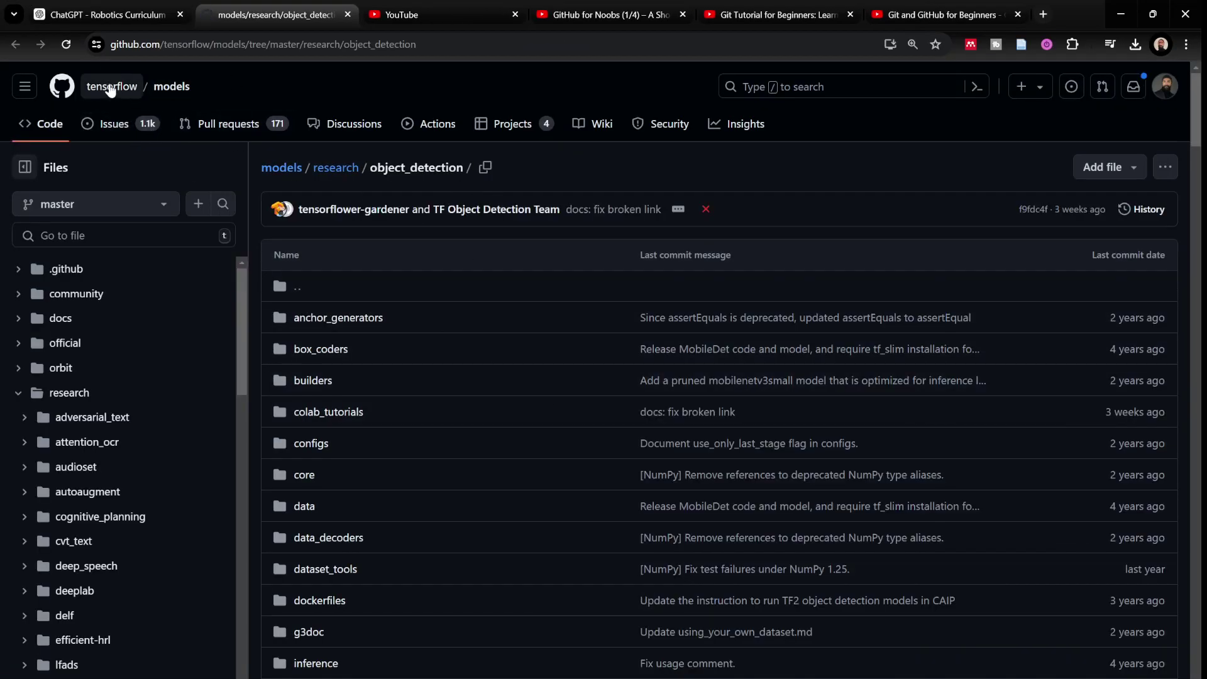
mouse_move(110, 89)
scroll(426, 260, "down", 20)
scroll(426, 261, "up", 15)
key("ctrl+shift+Tab")
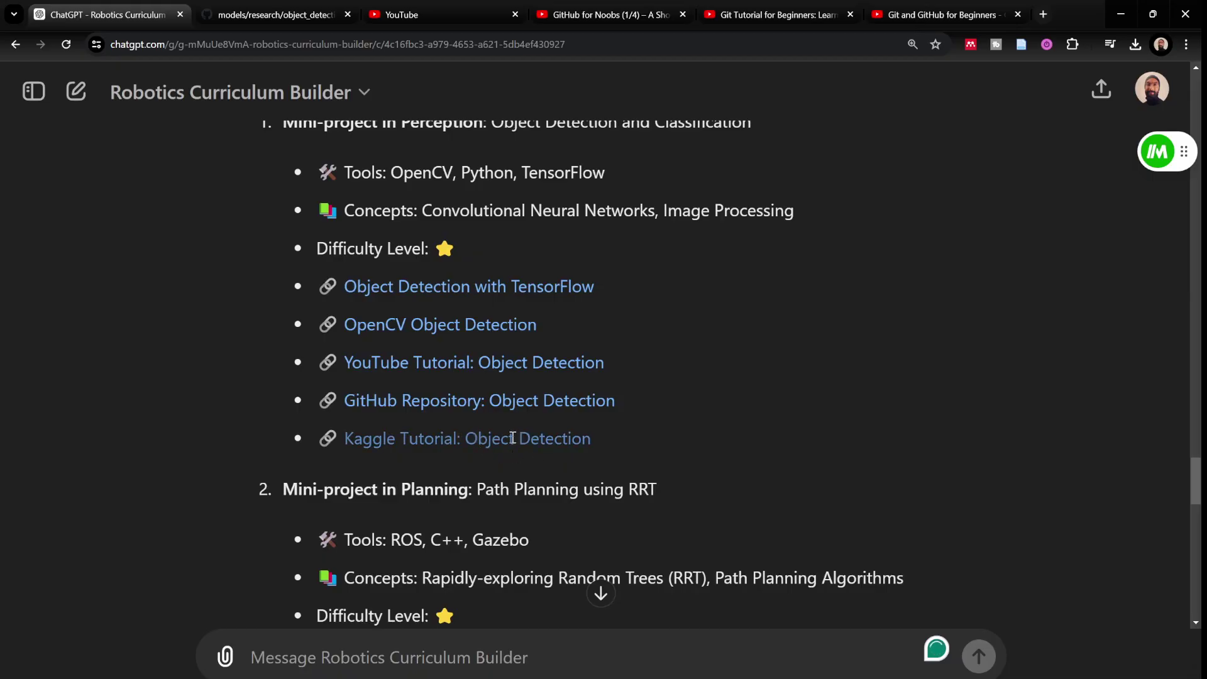
Scroll past the Path Planning using RRT heading toward the Learning mini-project
scroll(621, 444, "down", 3)
triple_click(412, 286)
left_click(627, 312)
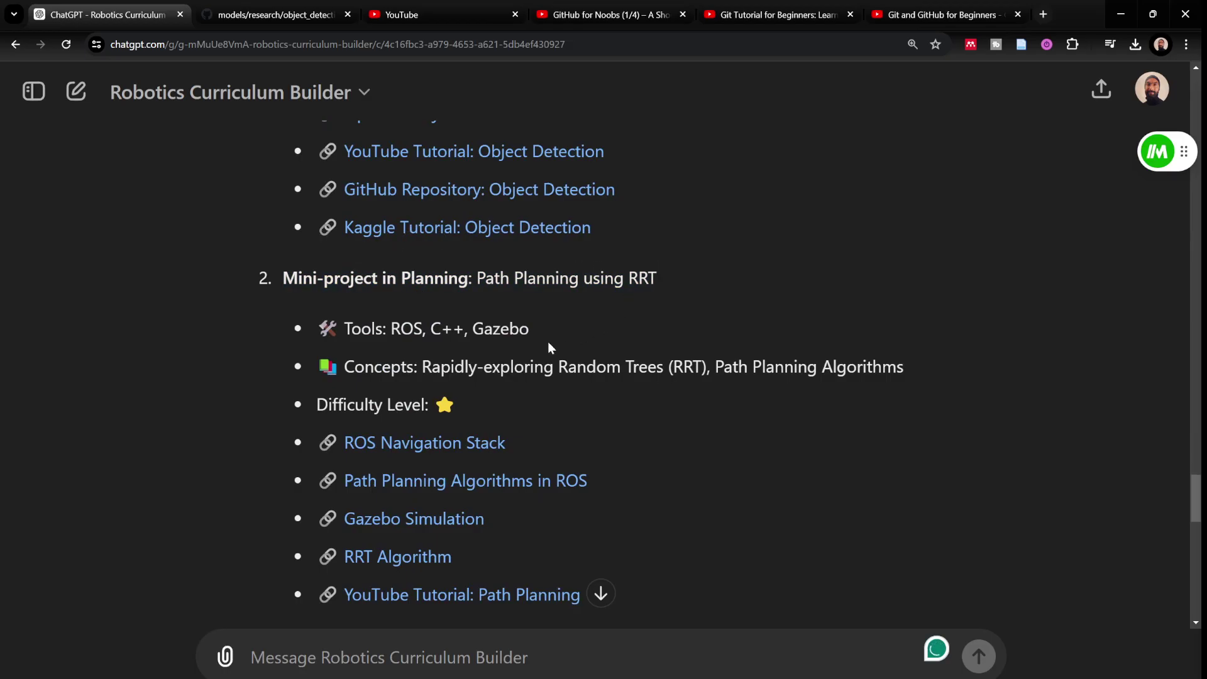
scroll(524, 367, "down", 2)
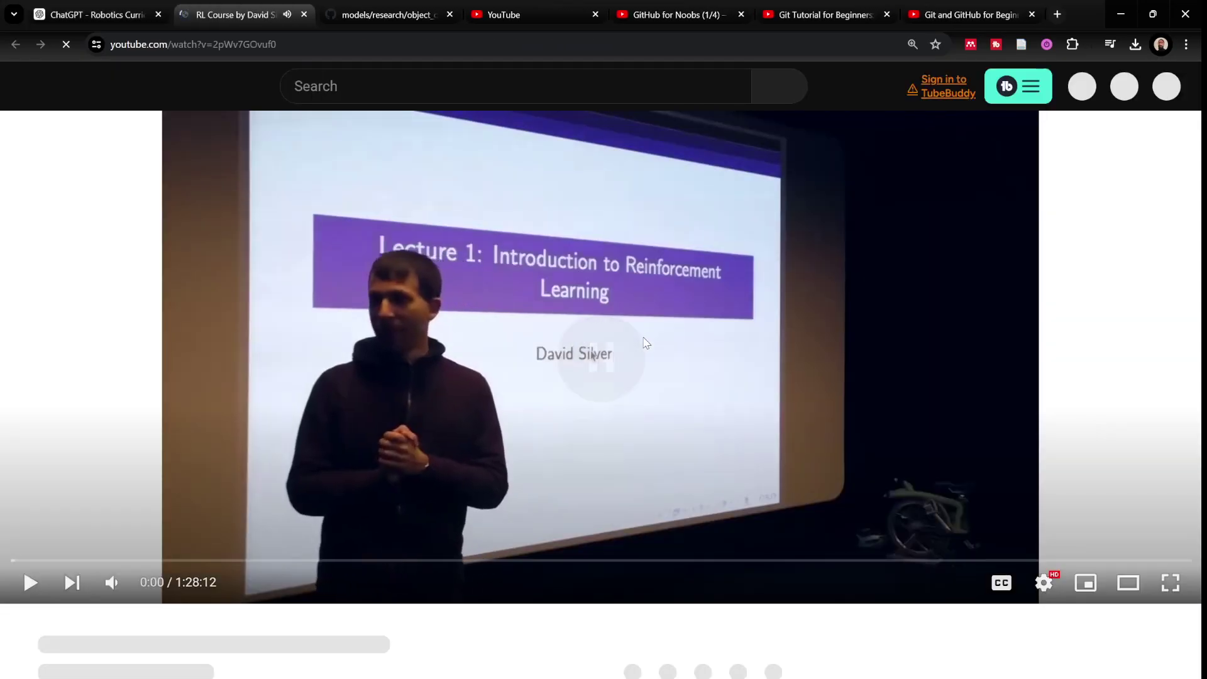
Read the RL lecture's video title, selecting its opening words and the lecturer's name
scroll(285, 432, "down", 2)
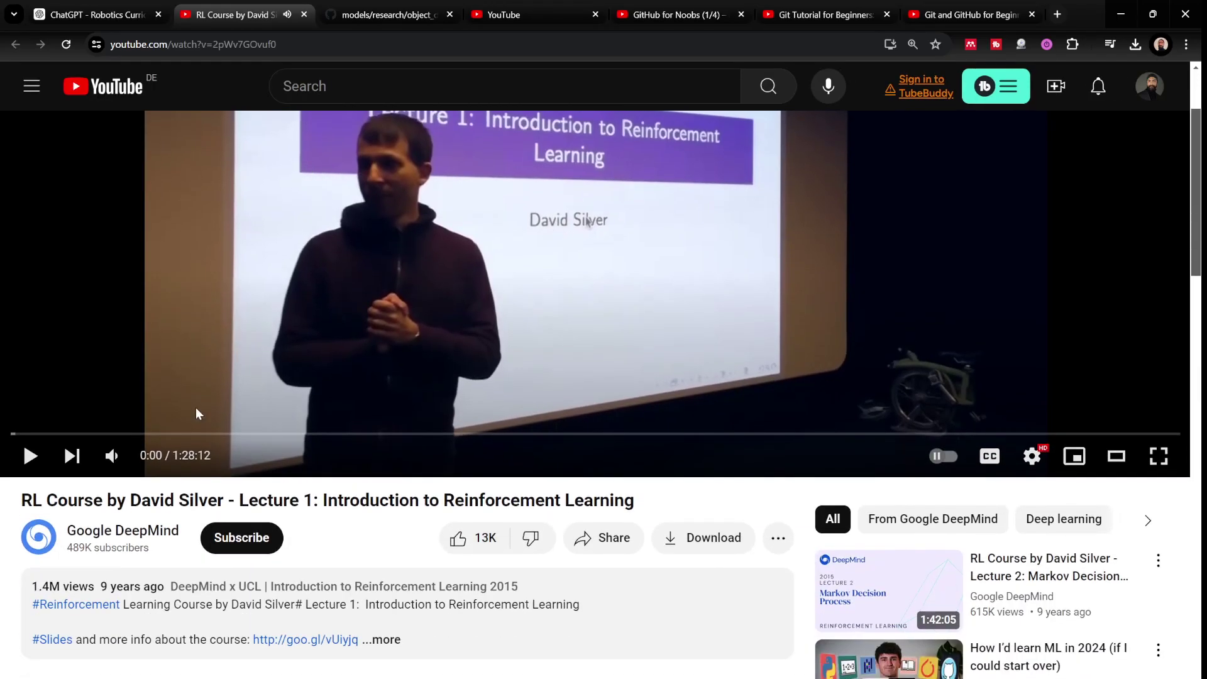
double_click(119, 500)
left_click(161, 500)
left_click_drag(30, 500, 85, 500)
left_click(159, 500)
left_click_drag(224, 500, 125, 505)
Open the Stable Baselines Documentation link from the chat, reaching the rl-baselines-zoo repository
left_click(95, 14)
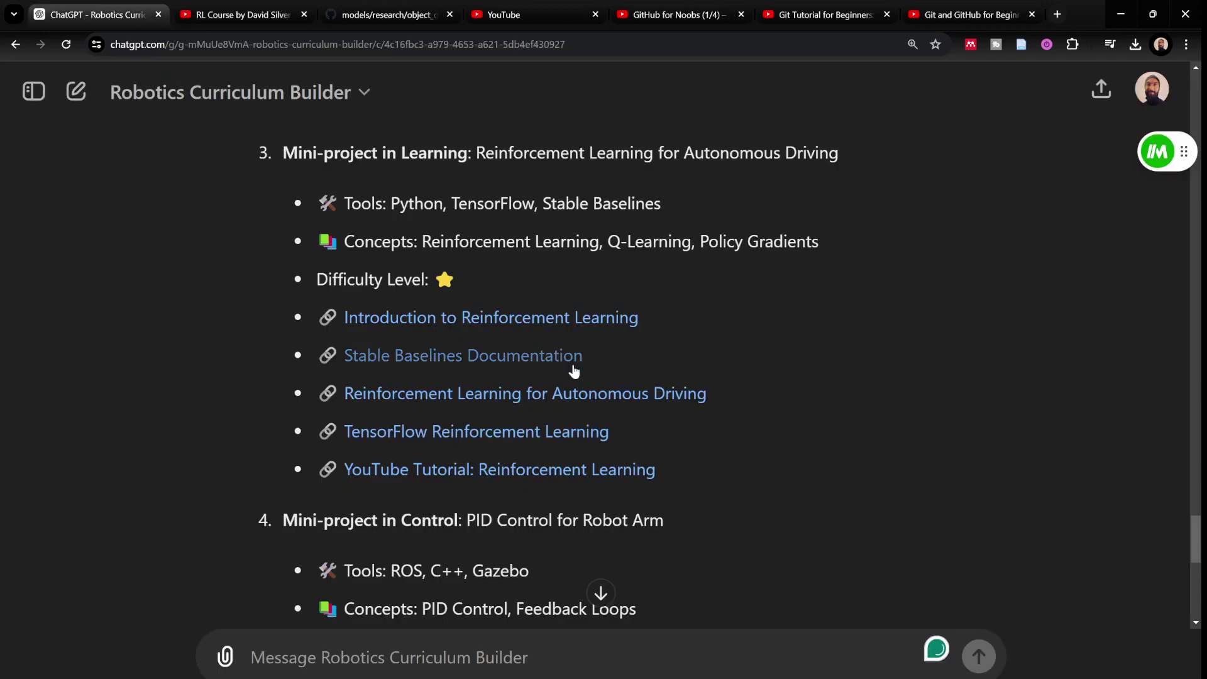
left_click(519, 395)
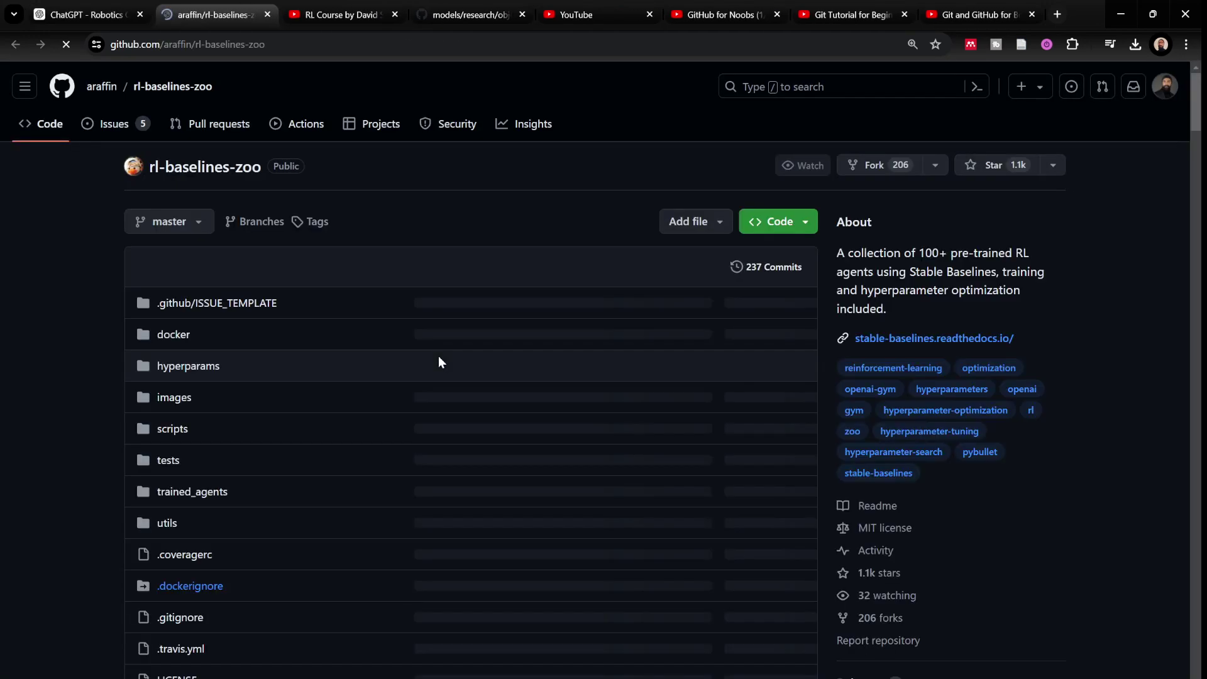
scroll(451, 361, "down", 5)
scroll(451, 361, "up", 5)
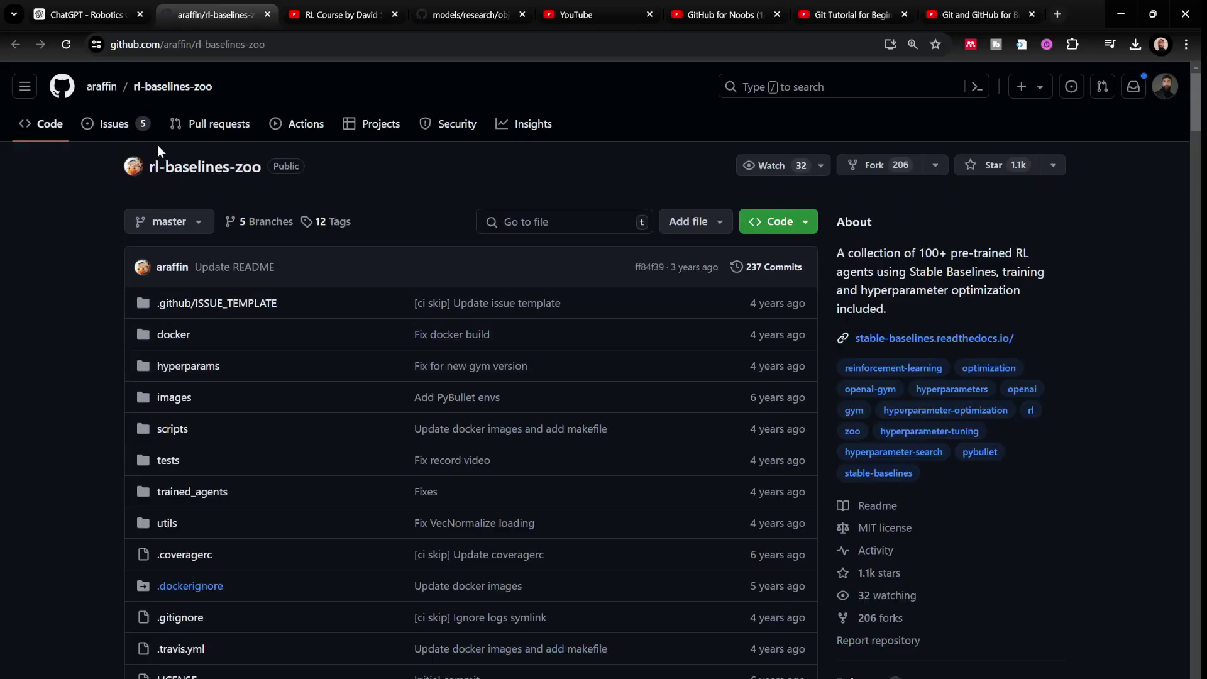
left_click(34, 8)
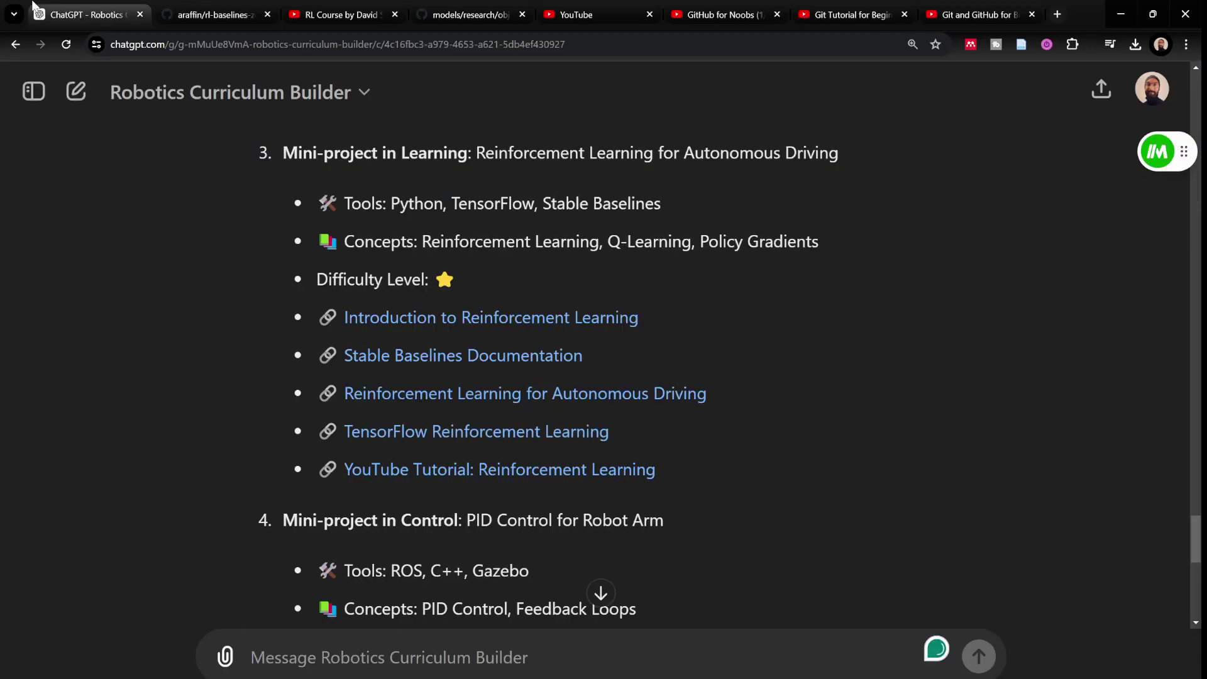
scroll(413, 346, "down", 1)
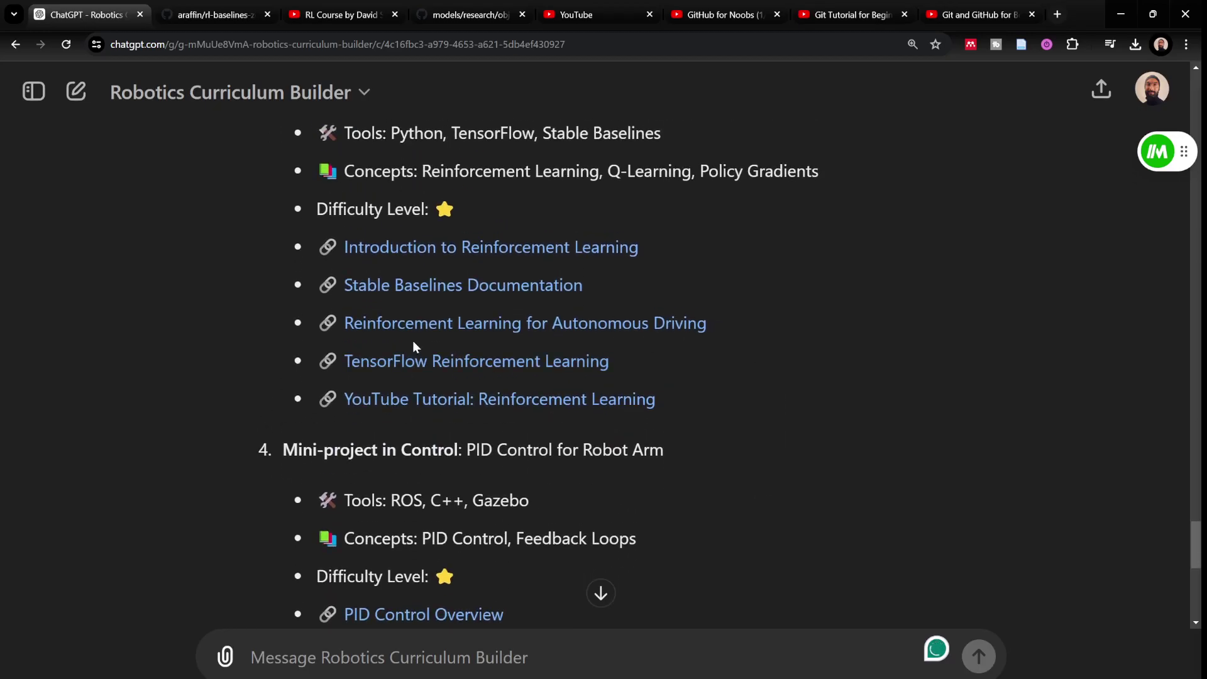
scroll(414, 362, "down", 3)
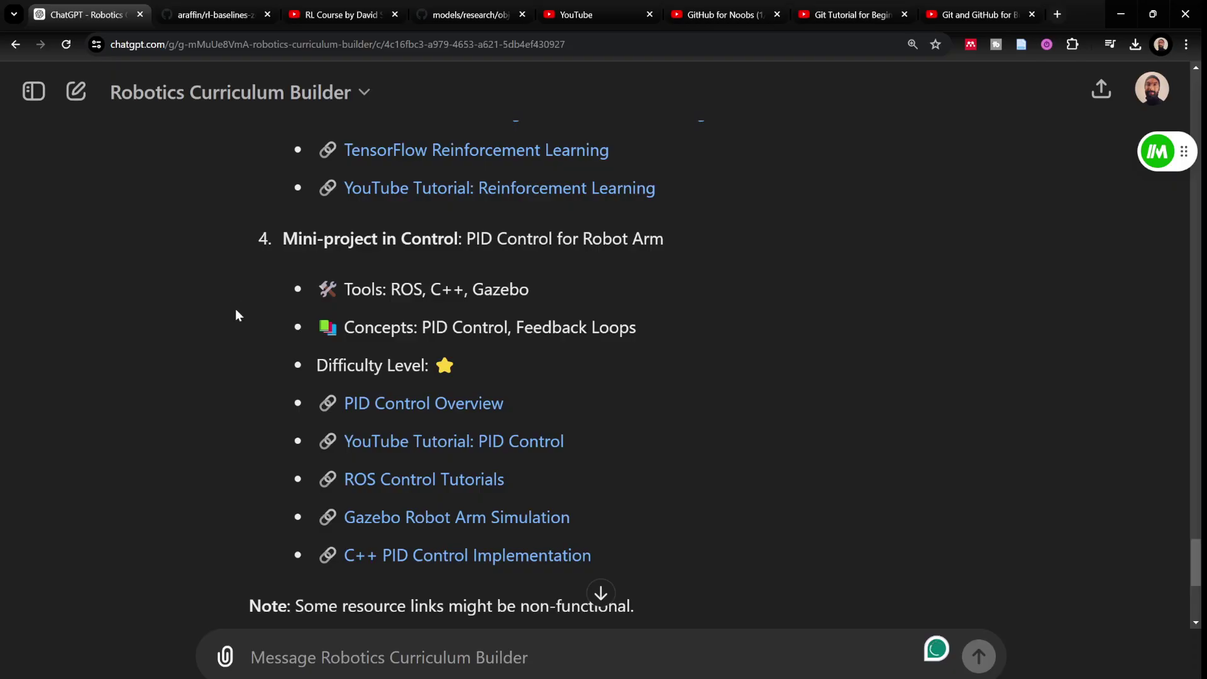
left_click_drag(284, 241, 783, 242)
left_click(778, 273)
left_click_drag(474, 252, 764, 256)
left_click(652, 312)
scroll(652, 315, "down", 3)
scroll(651, 315, "up", 5)
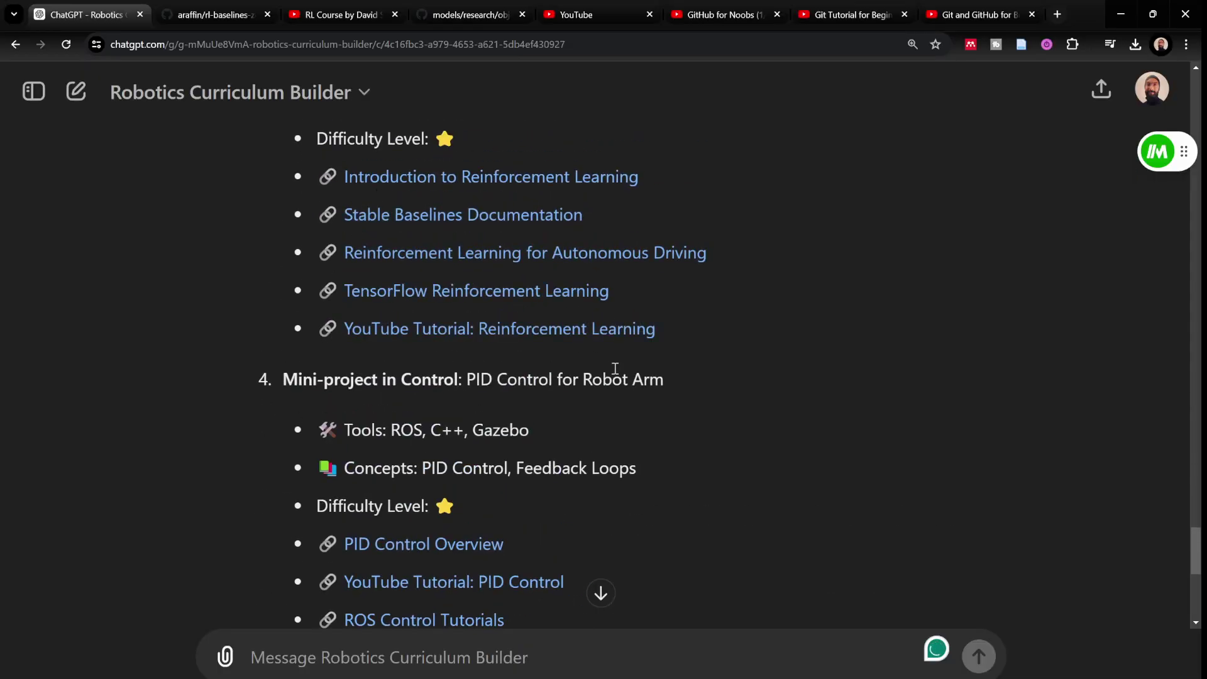
key("ctrl+minus")
key("ctrl+minus")
scroll(624, 372, "up", 10)
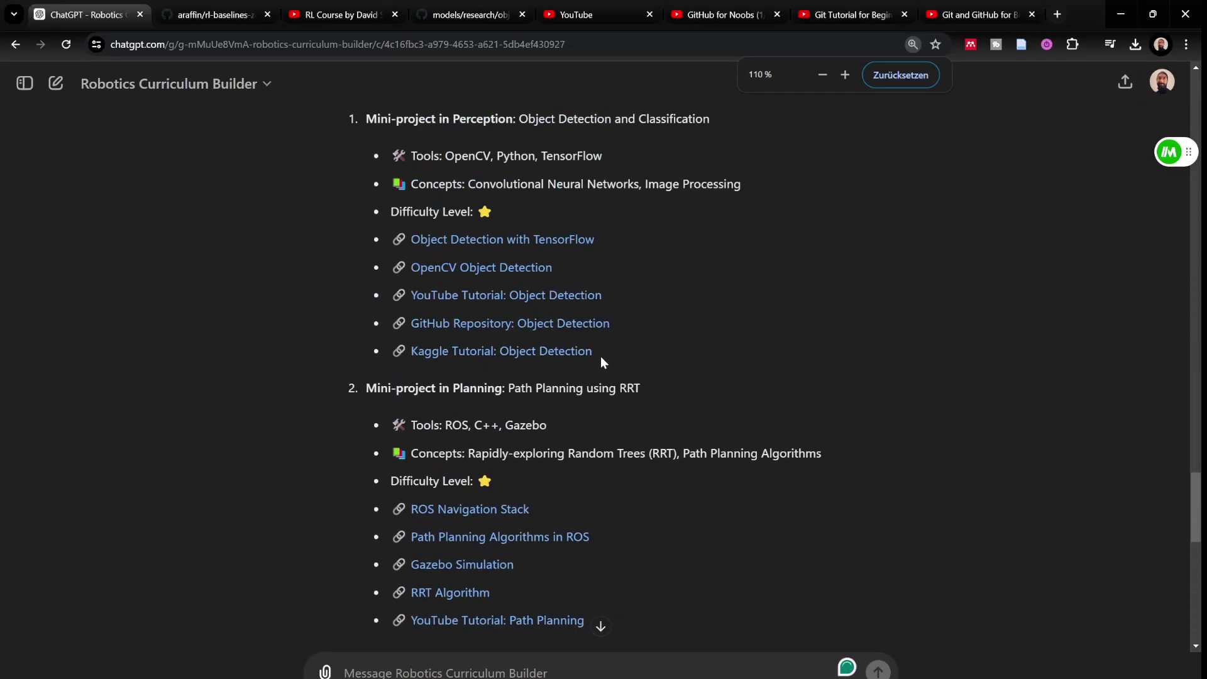
scroll(639, 289, "down", 3)
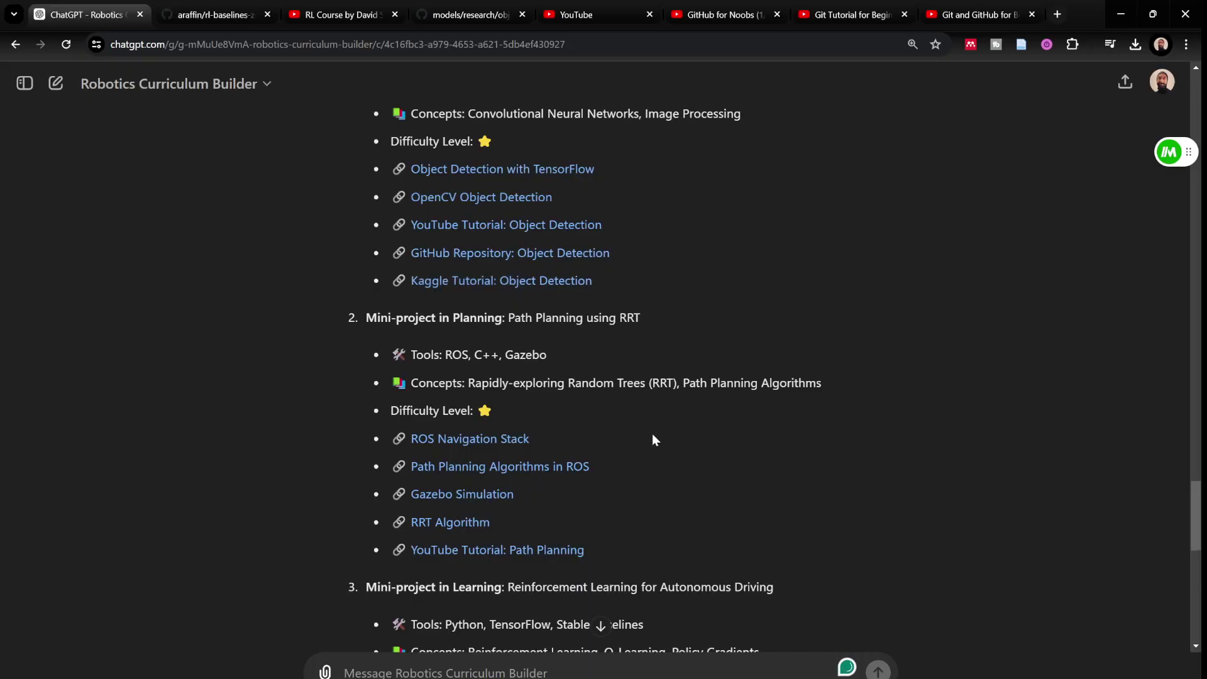
scroll(709, 469, "down", 2)
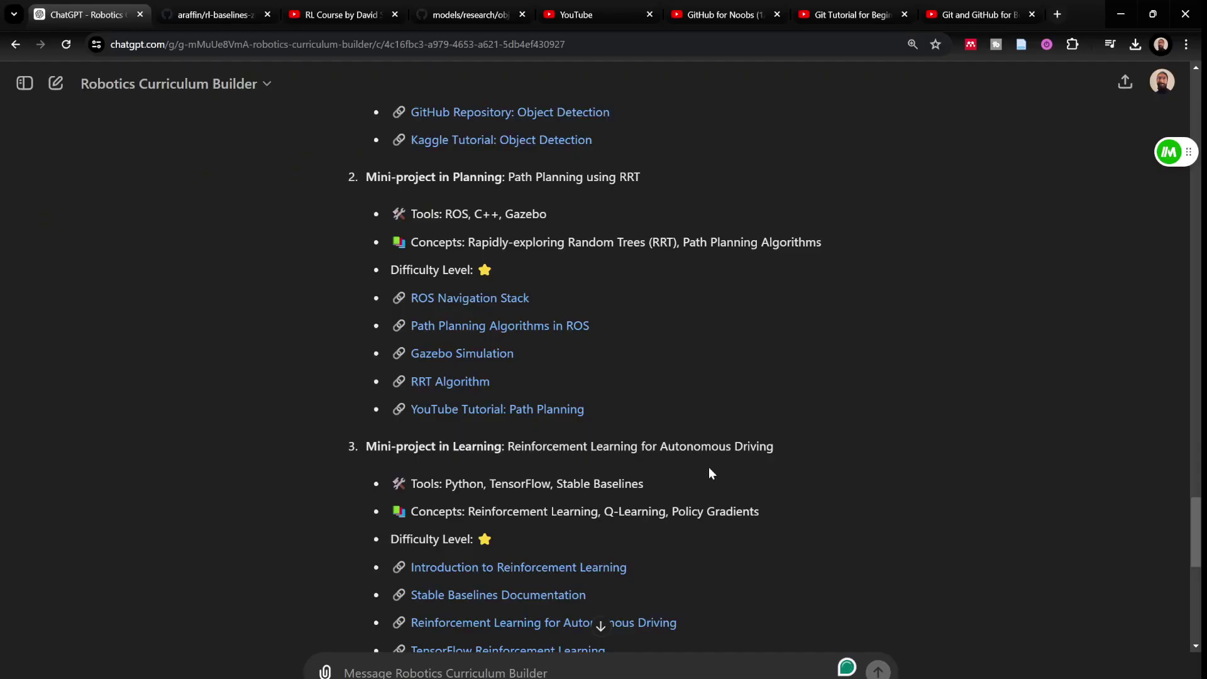
scroll(734, 402, "down", 8)
scroll(681, 387, "down", 2)
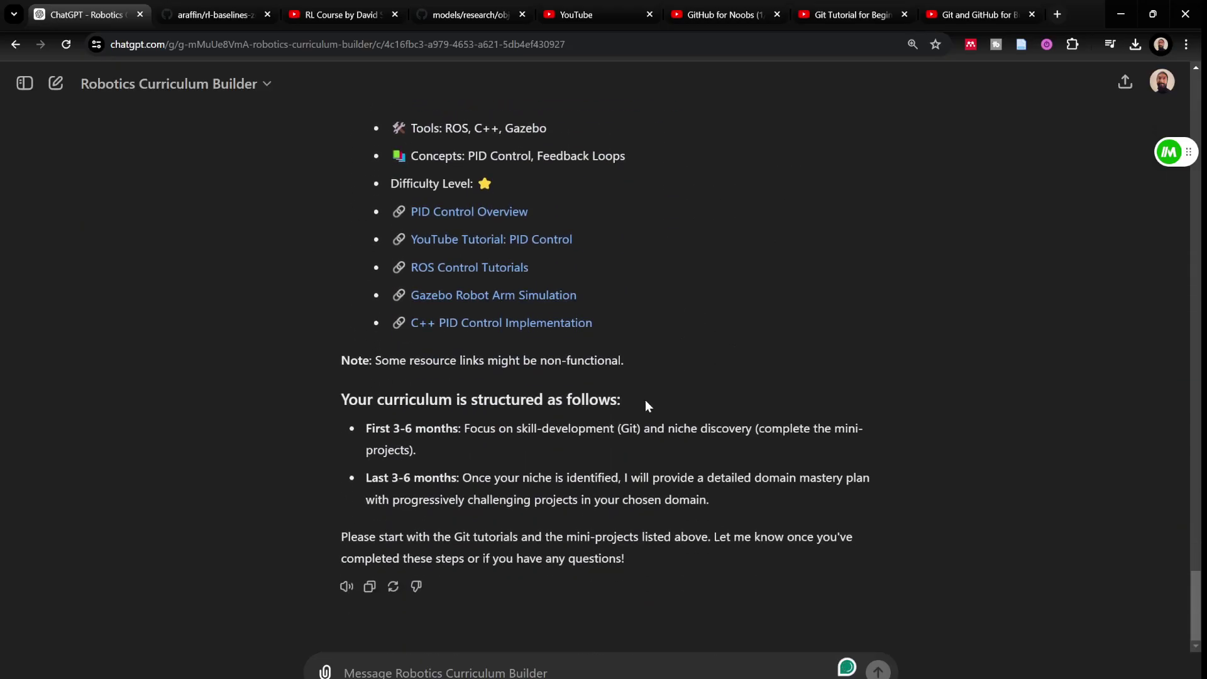
triple_click(427, 361)
left_click(477, 371)
triple_click(451, 391)
left_click(331, 428)
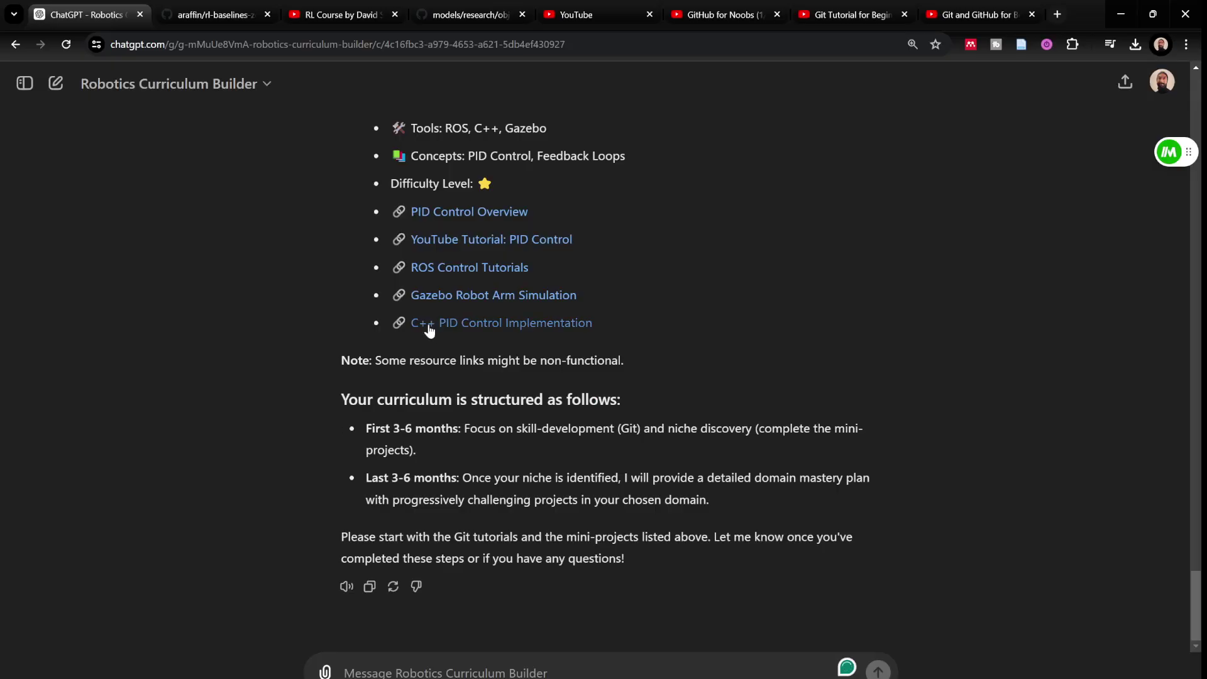
triple_click(406, 367)
left_click(476, 368)
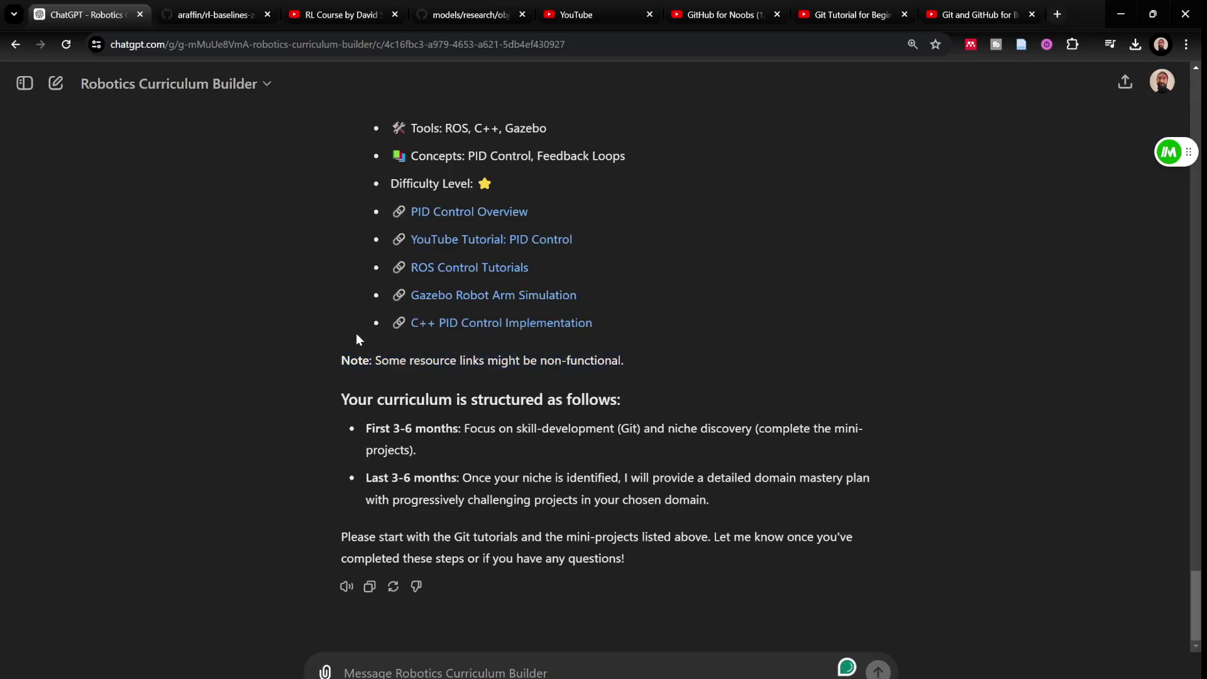
triple_click(371, 426)
left_click(393, 445)
left_click_drag(470, 426, 564, 443)
left_click(548, 461)
left_click_drag(457, 480, 730, 522)
left_click(745, 518)
Send 'Actually I do not know C++', asking to update the plan for Machine Learning Engineer
type("Actually I")
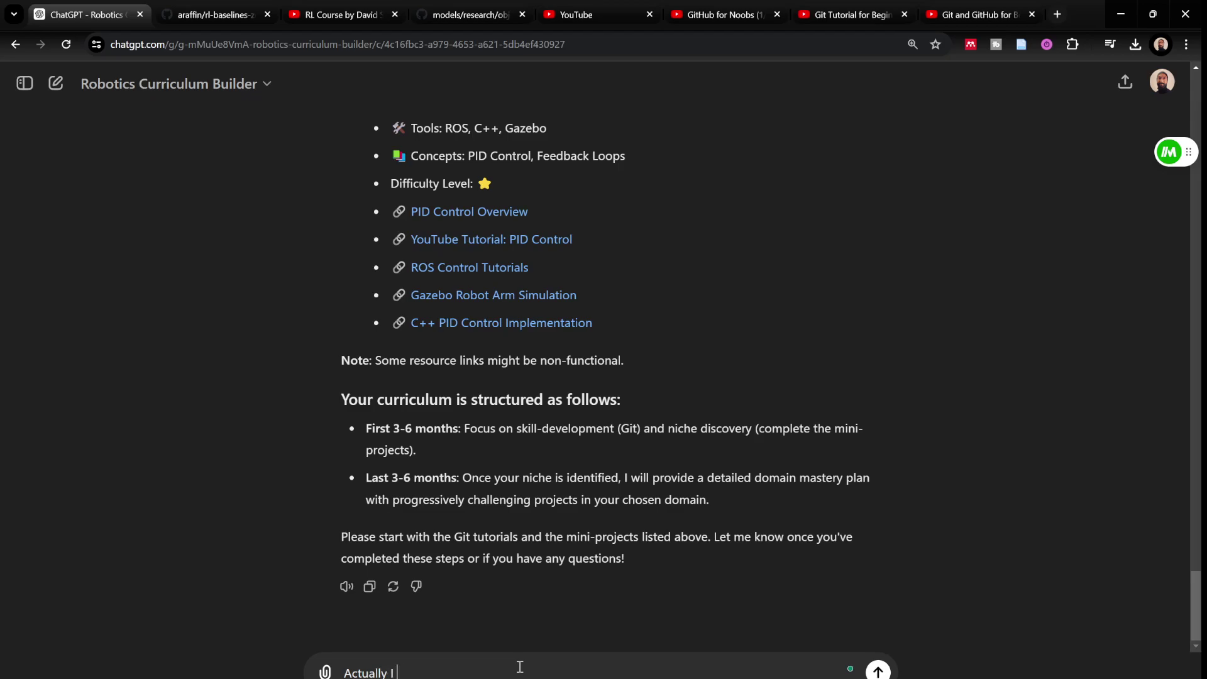
type(" do not know C++ and I did the mini prpjects and now I know my niche - My niche is")
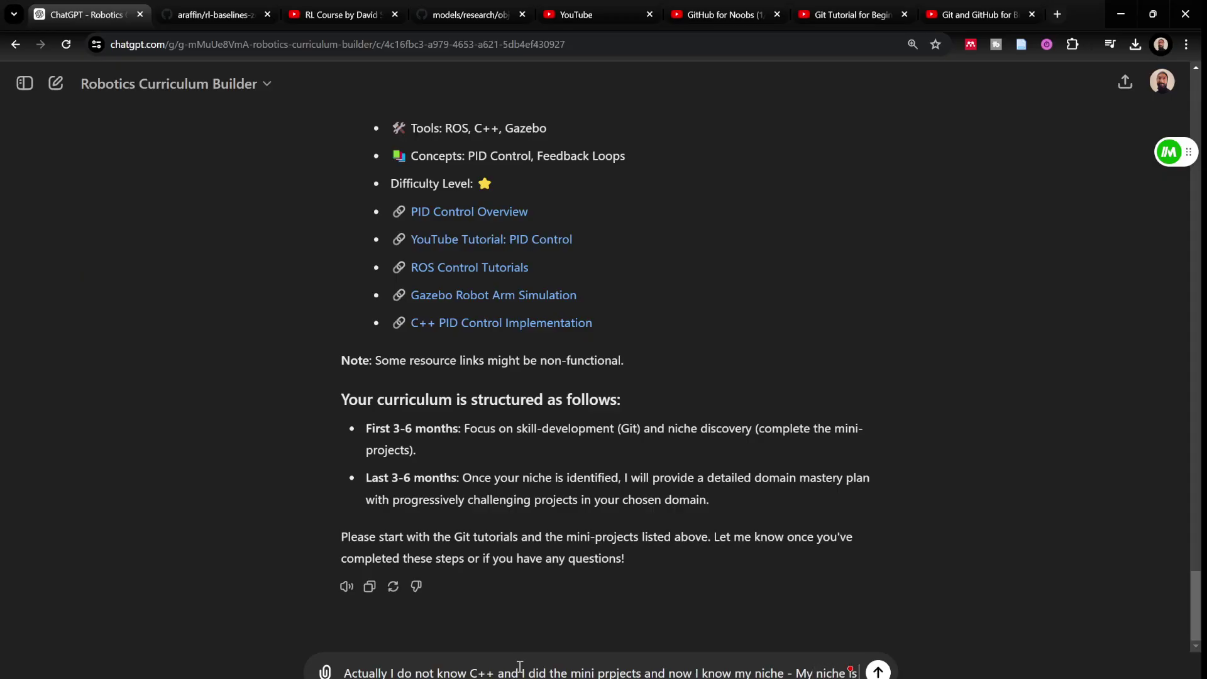
type("M")
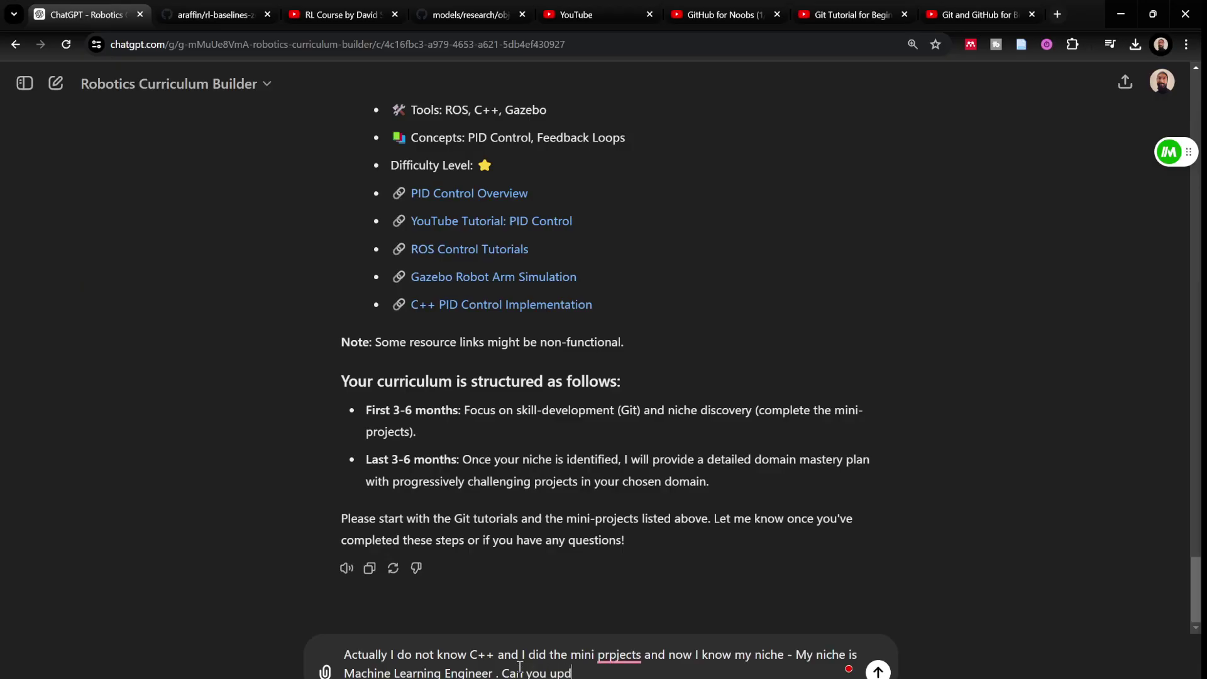
key("Return")
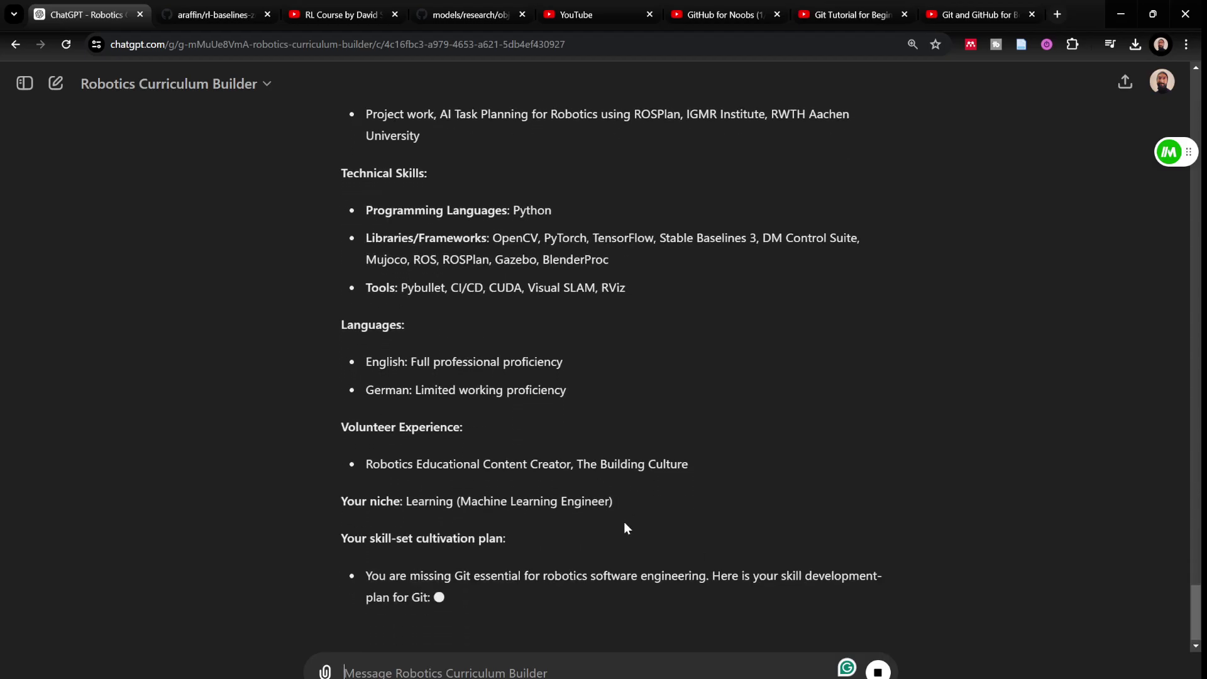
Scroll back up to reread the 'Your niche' line of the updated plan
scroll(397, 505, "up", 1)
triple_click(428, 532)
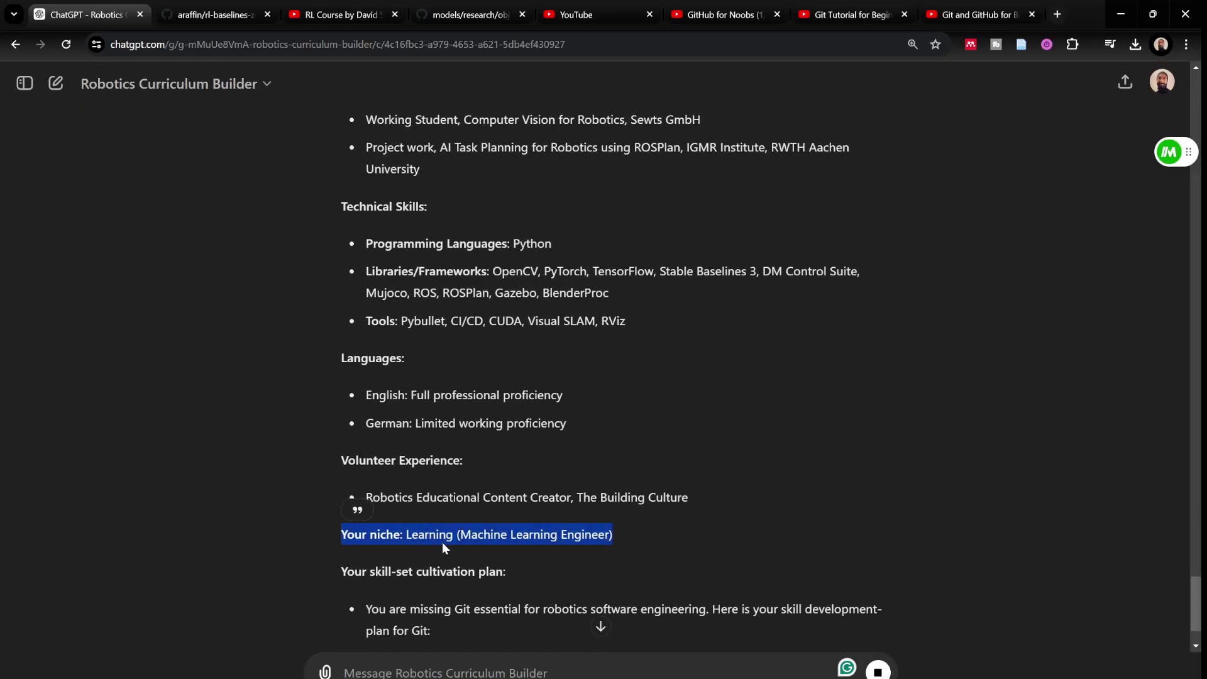
left_click(639, 548)
scroll(646, 536, "up", 6)
scroll(692, 491, "down", 8)
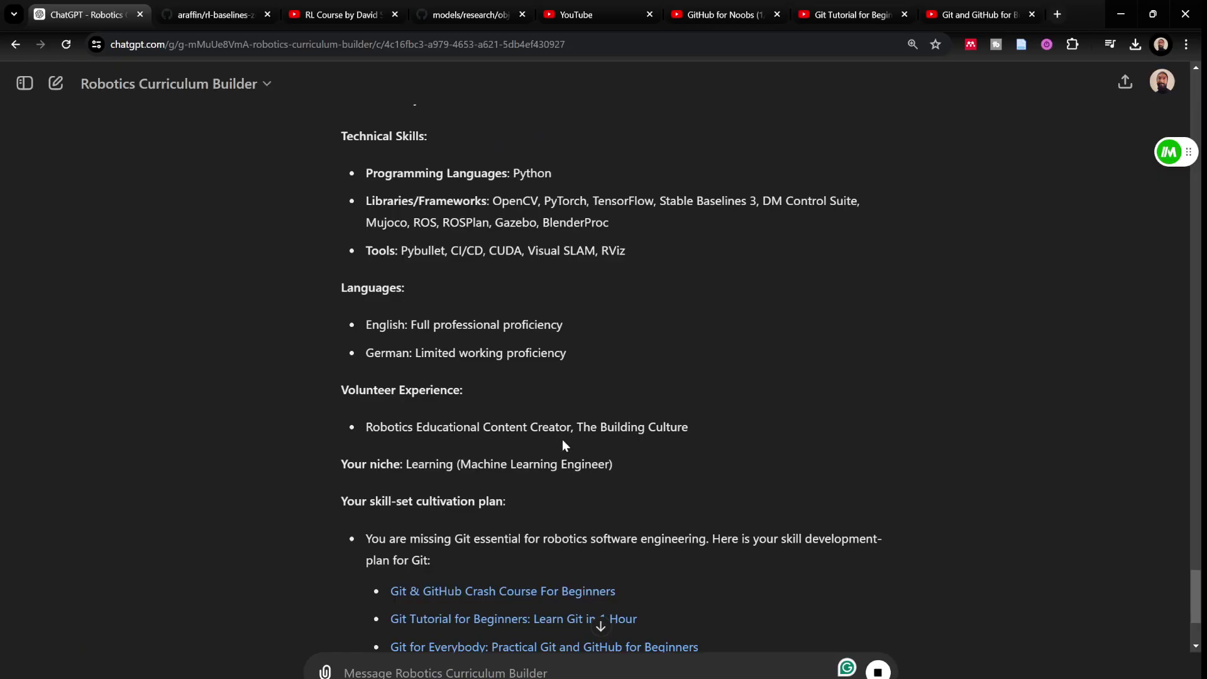
scroll(406, 449, "down", 1)
scroll(334, 402, "down", 1)
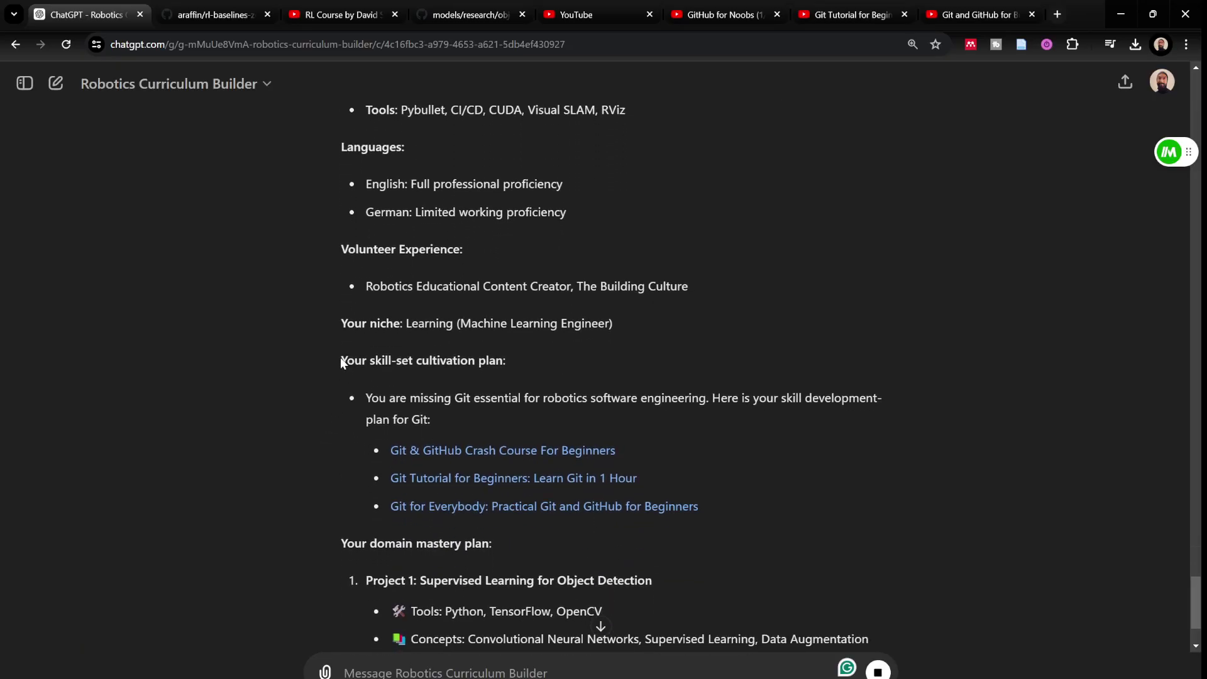
Review the skill-set plan heading and its missing Git skill bullet
left_click_drag(341, 357, 617, 368)
left_click(617, 367)
left_click_drag(350, 406, 471, 421)
left_click(531, 417)
triple_click(835, 406)
left_click(294, 405)
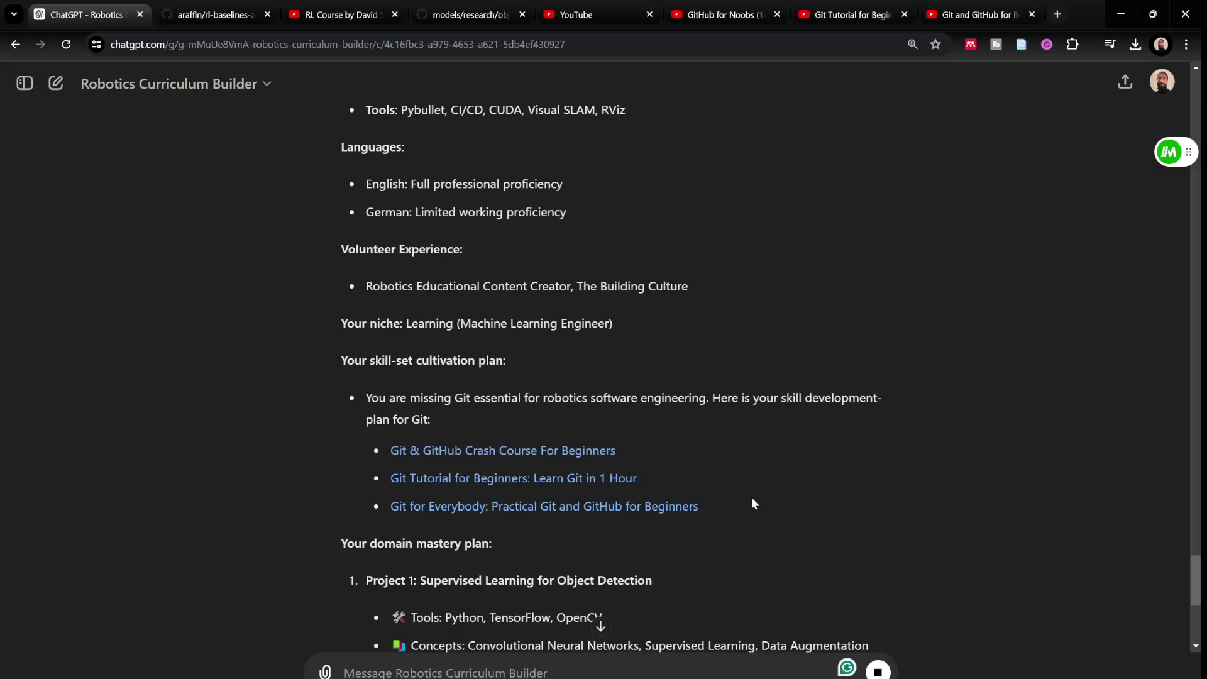
scroll(751, 497, "down", 2)
scroll(687, 458, "down", 2)
scroll(687, 458, "up", 2)
Look over the Project 1 heading, the domain mastery plan heading and the Perception project text
left_click_drag(368, 443, 694, 452)
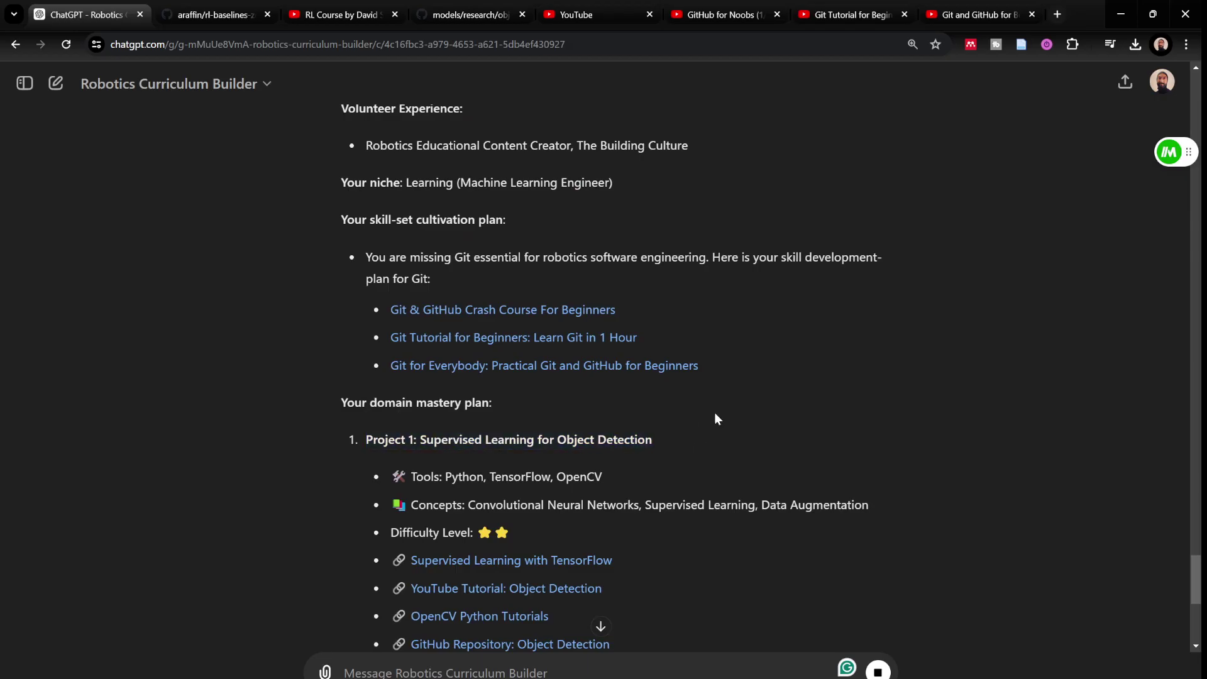
scroll(629, 409, "down", 1)
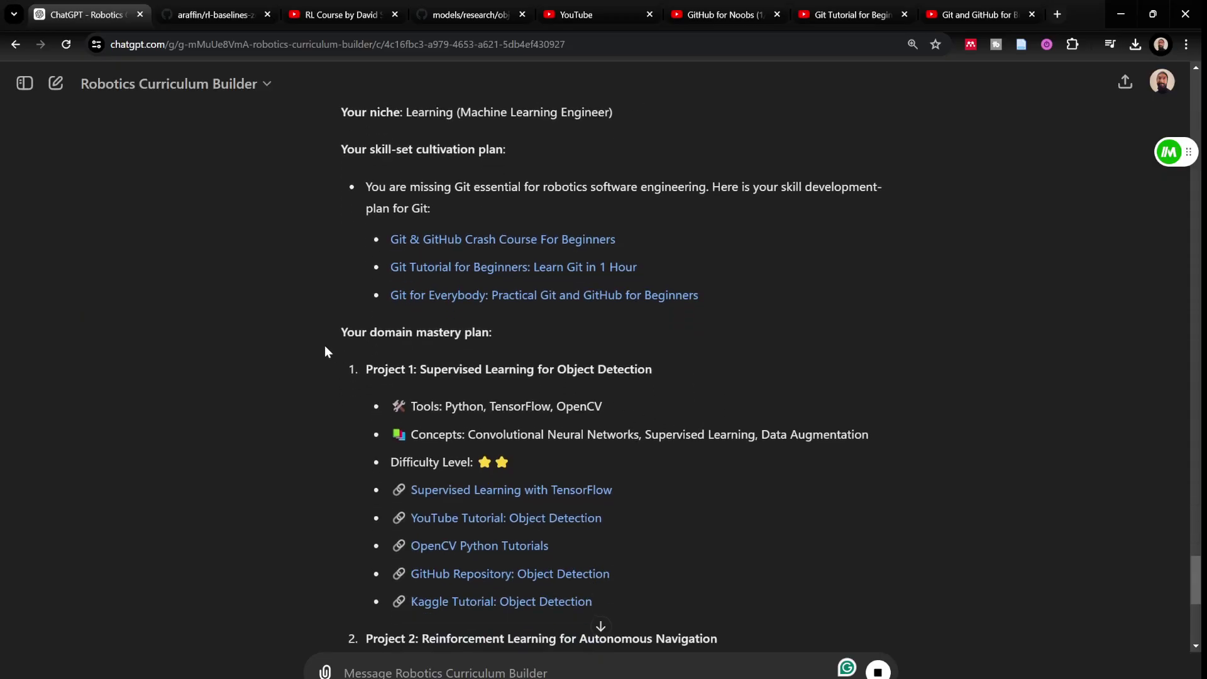
triple_click(343, 338)
left_click(490, 339)
scroll(504, 401, "up", 20)
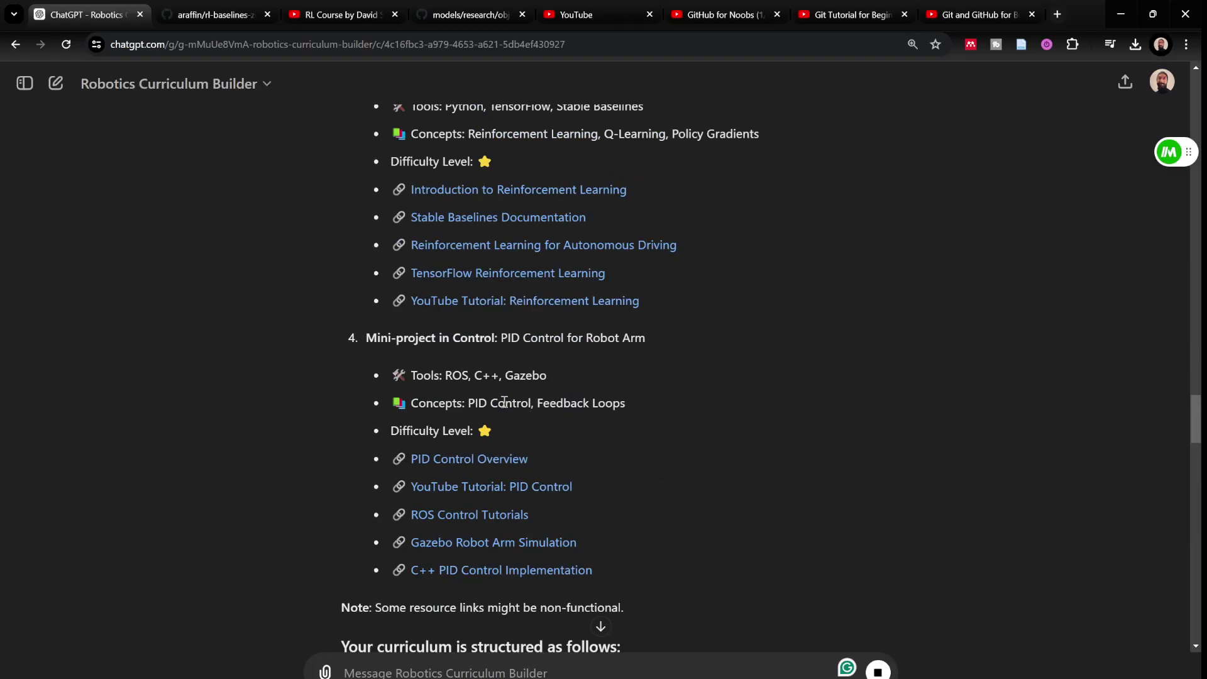
scroll(498, 404, "up", 4)
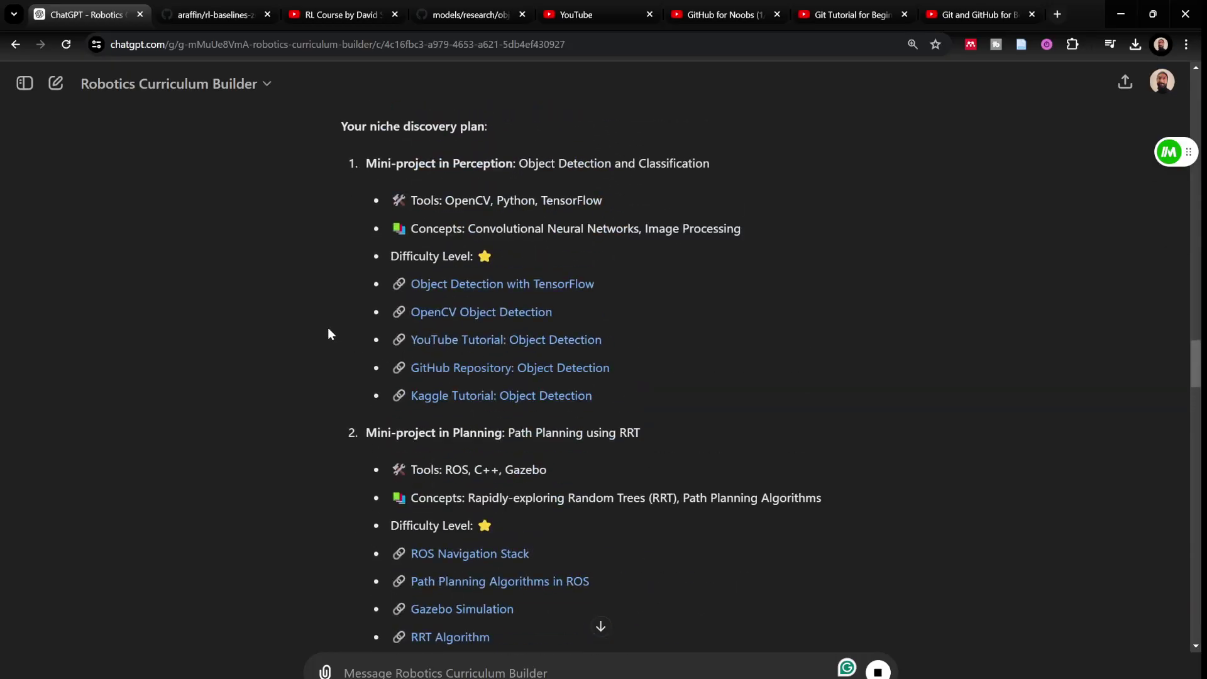
left_click_drag(353, 167, 746, 274)
left_click(745, 274)
Reread the Project 1 description, marking the word Convolutional
scroll(720, 282, "up", 2)
scroll(720, 288, "up", 1)
left_click_drag(489, 267, 342, 268)
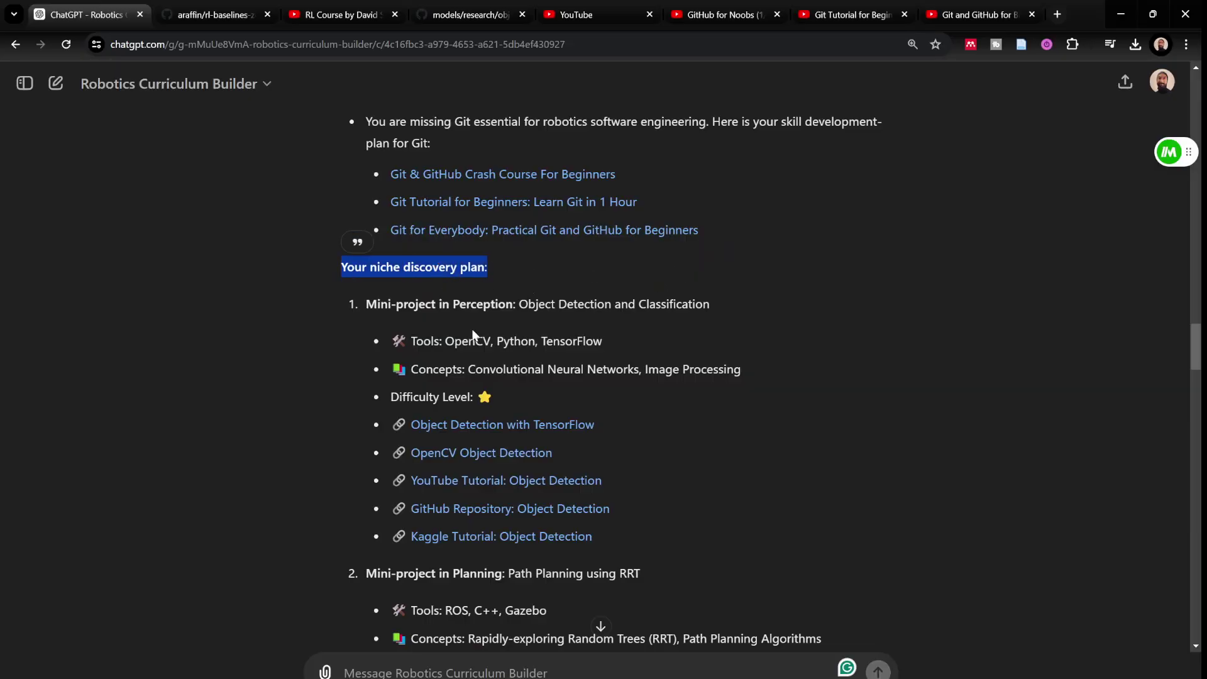
scroll(601, 368, "down", 3)
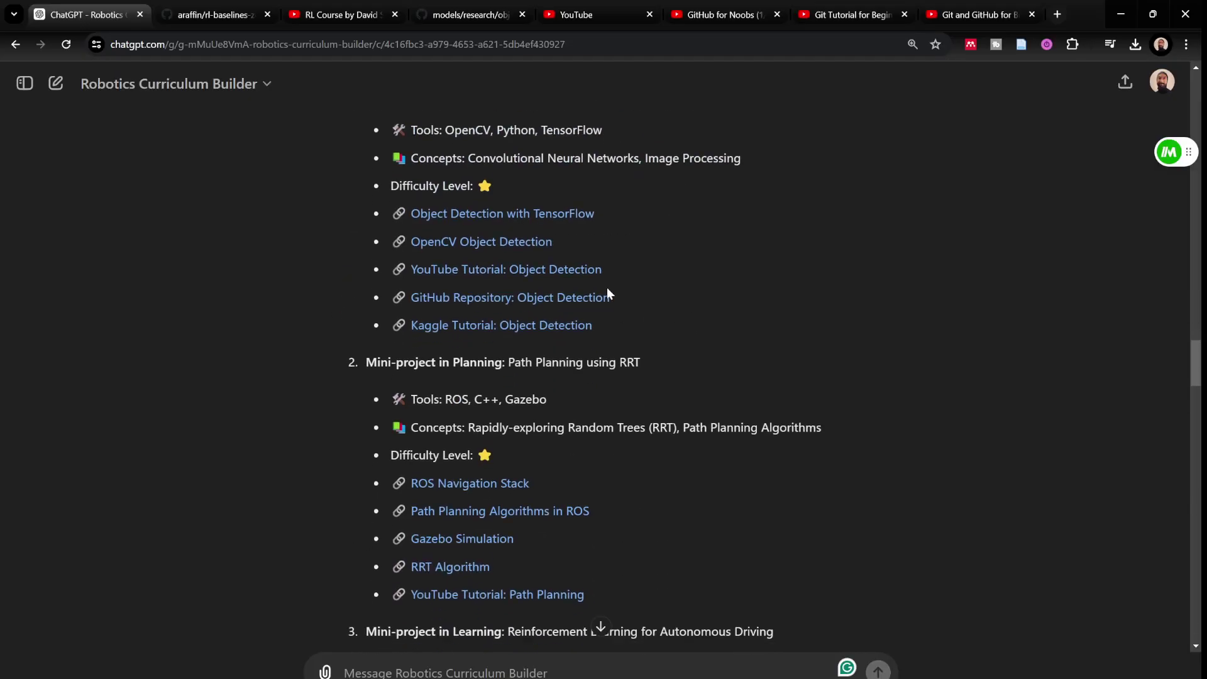
scroll(498, 206, "down", 5)
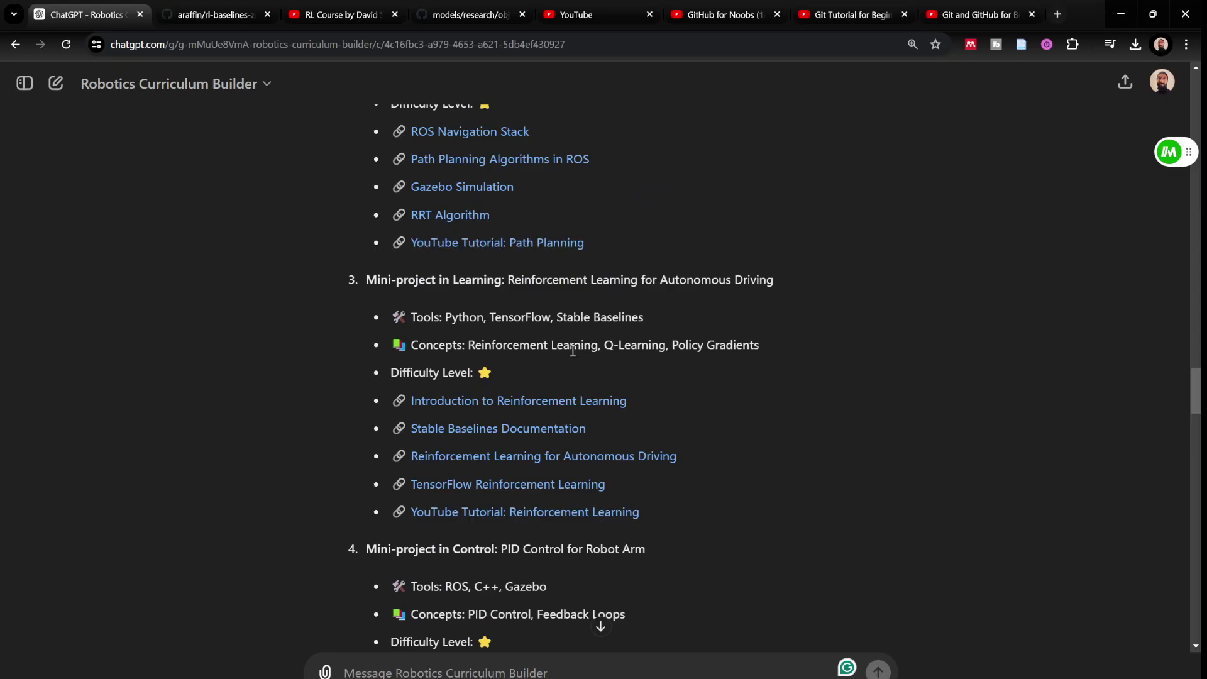
scroll(715, 344, "down", 15)
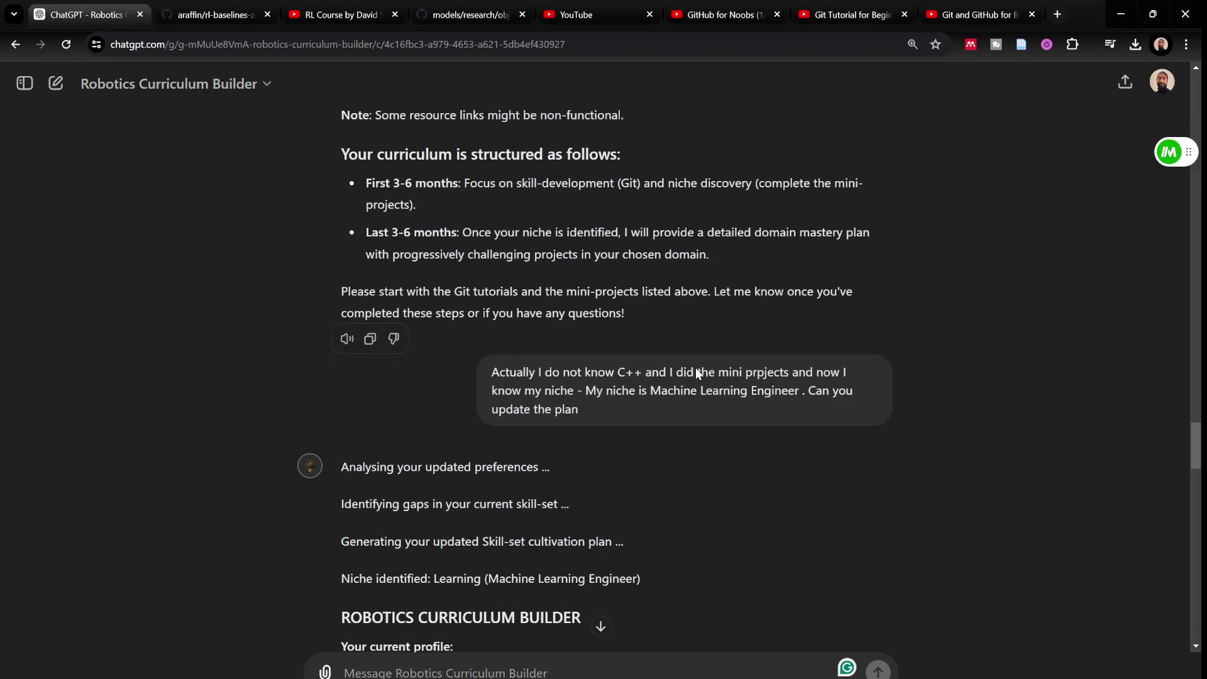
scroll(693, 367, "down", 10)
double_click(499, 230)
left_click(560, 244)
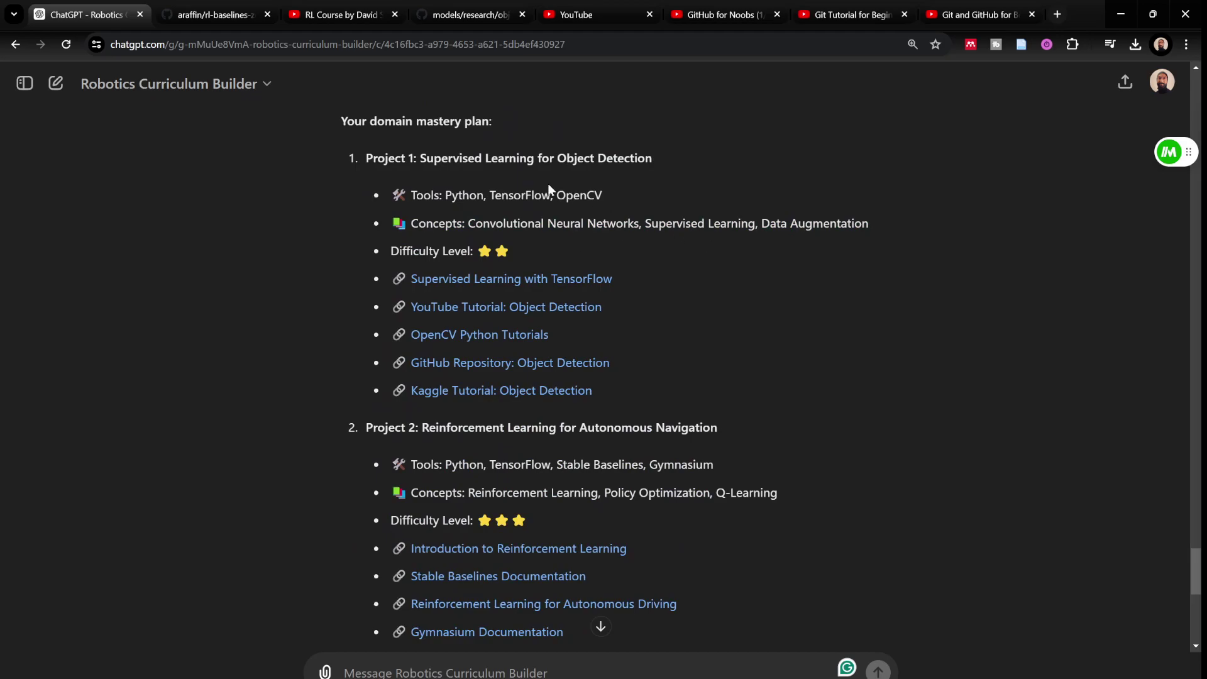
Check the Project 1 title and its two-star difficulty rating
triple_click(443, 164)
left_click(663, 181)
left_click_drag(479, 247, 522, 251)
left_click(537, 224)
left_click_drag(418, 165, 654, 162)
left_click(709, 248)
Read through the Project 2 and Project 3 headings of the domain mastery plan
scroll(709, 248, "down", 2)
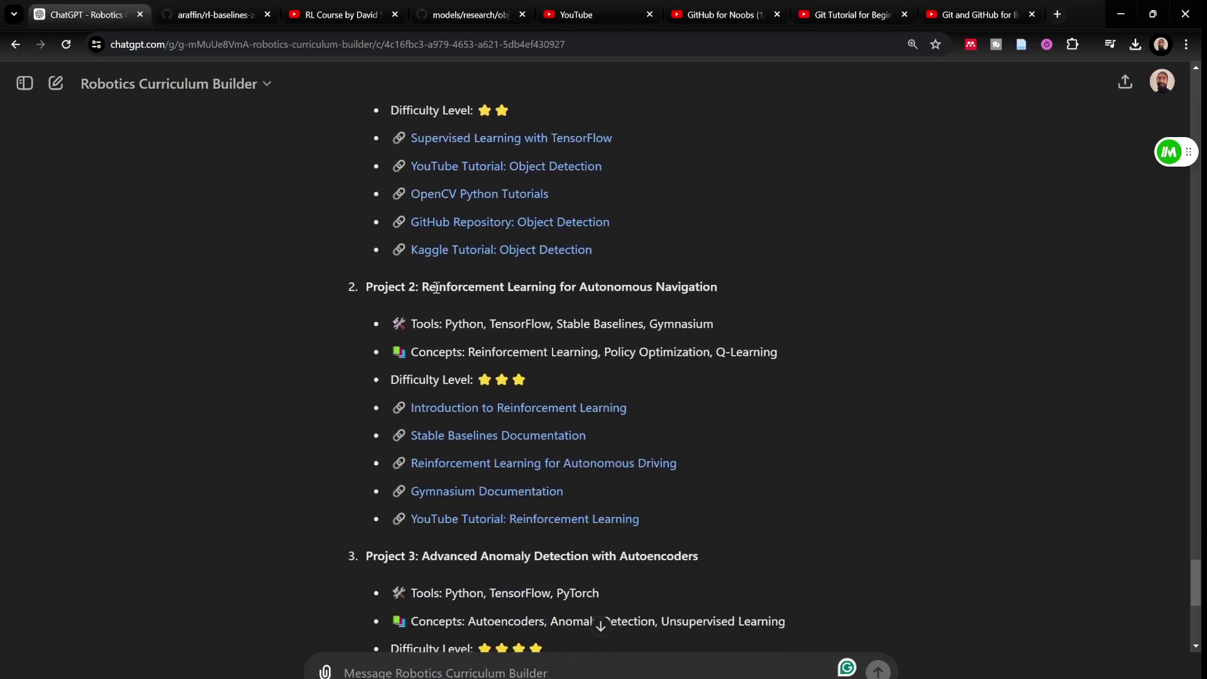
left_click_drag(418, 288, 720, 288)
left_click(813, 312)
scroll(665, 296, "down", 2)
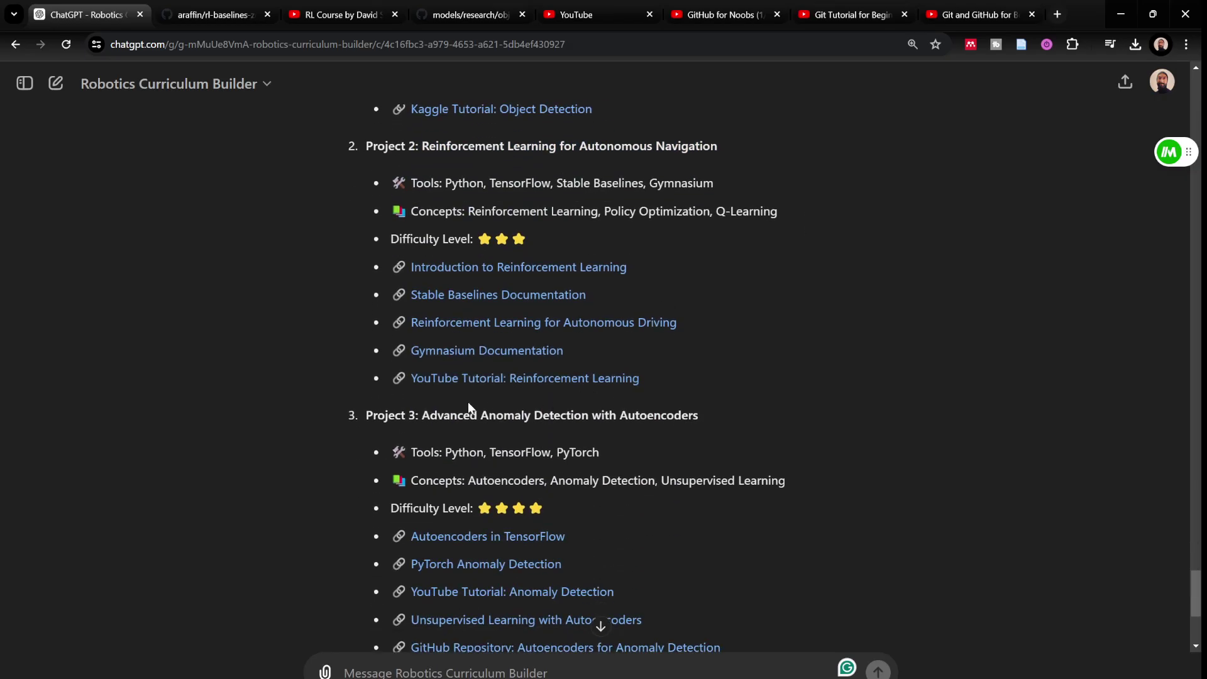
left_click_drag(414, 418, 750, 431)
left_click(749, 432)
scroll(721, 399, "down", 2)
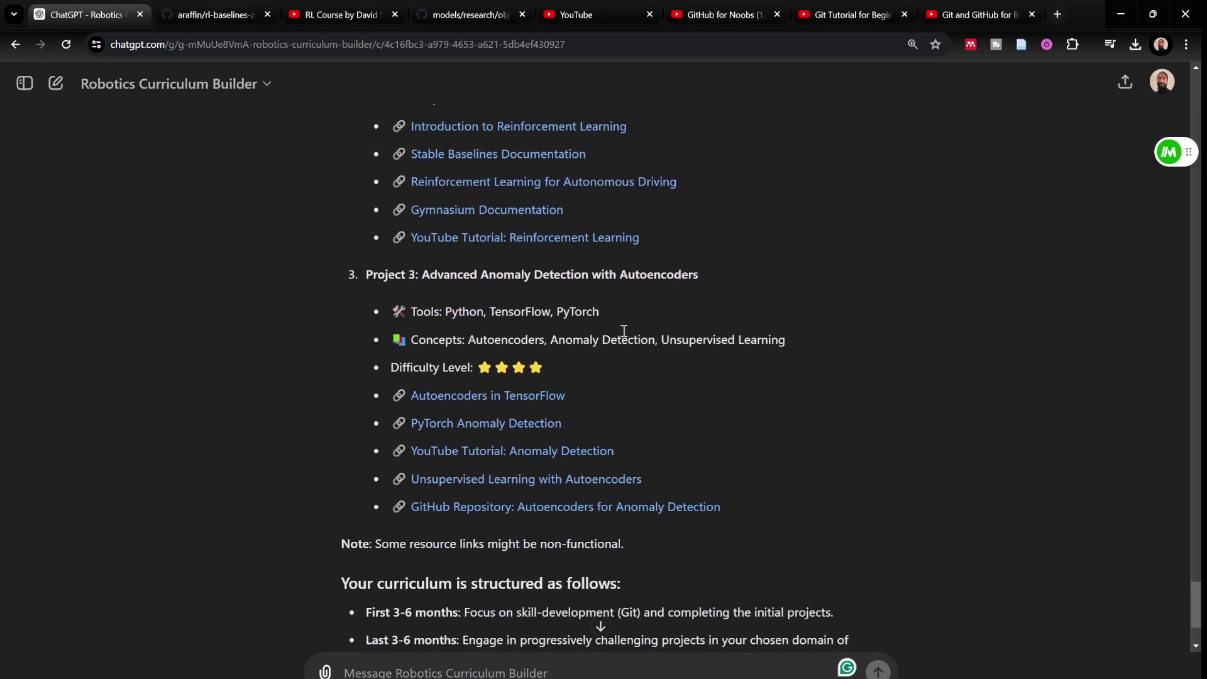
scroll(667, 339, "down", 2)
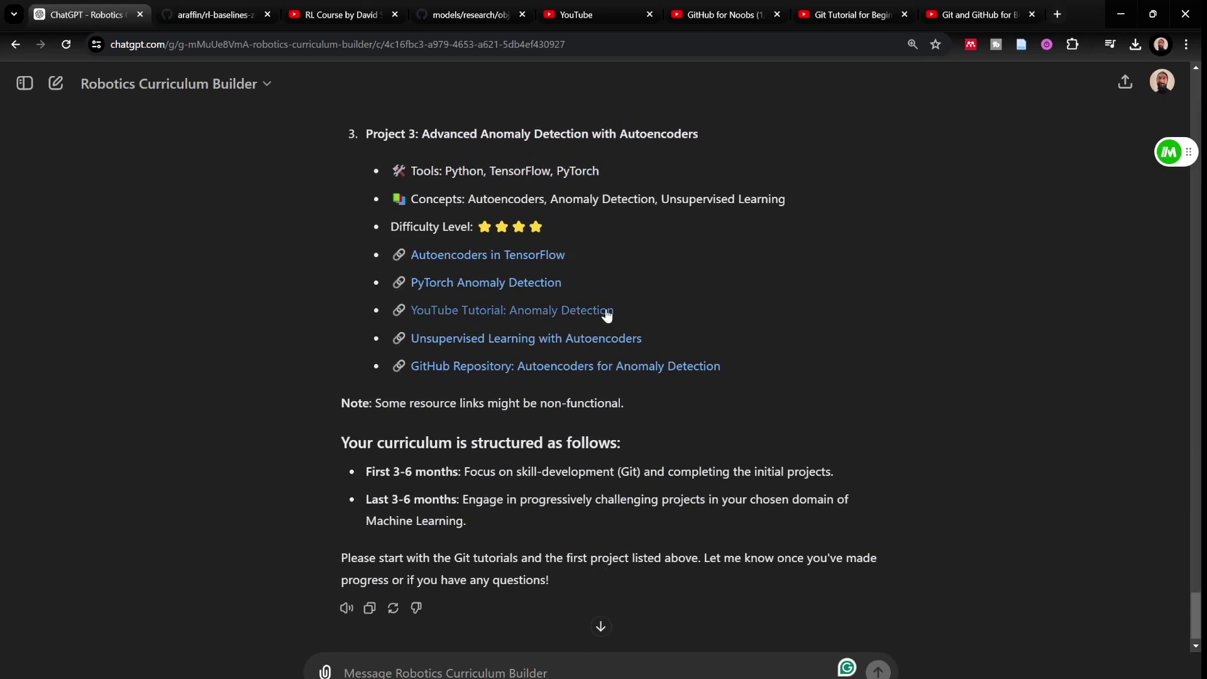
Open Project 3's PyTorch Anomaly Detection resource and scroll its GitHub page
left_click(447, 282)
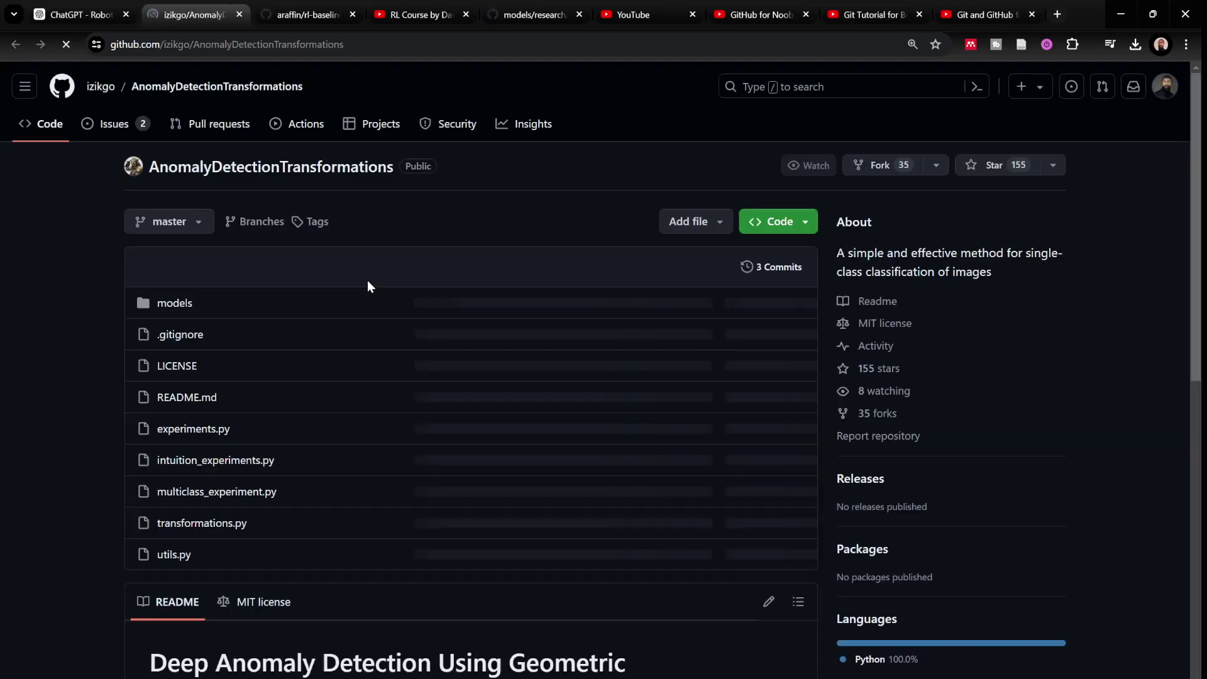
scroll(506, 387, "down", 10)
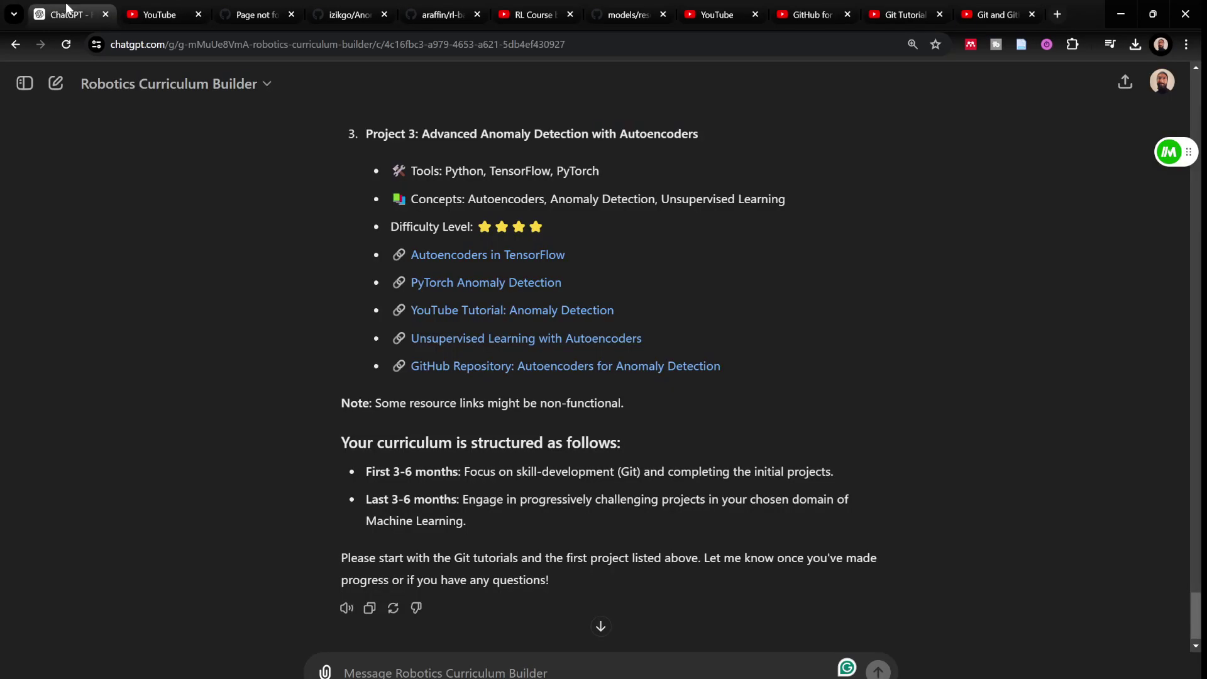
Reread the Git skill plan and its links, beginning a draft with 'I will'
scroll(537, 524, "up", 7)
scroll(537, 520, "up", 20)
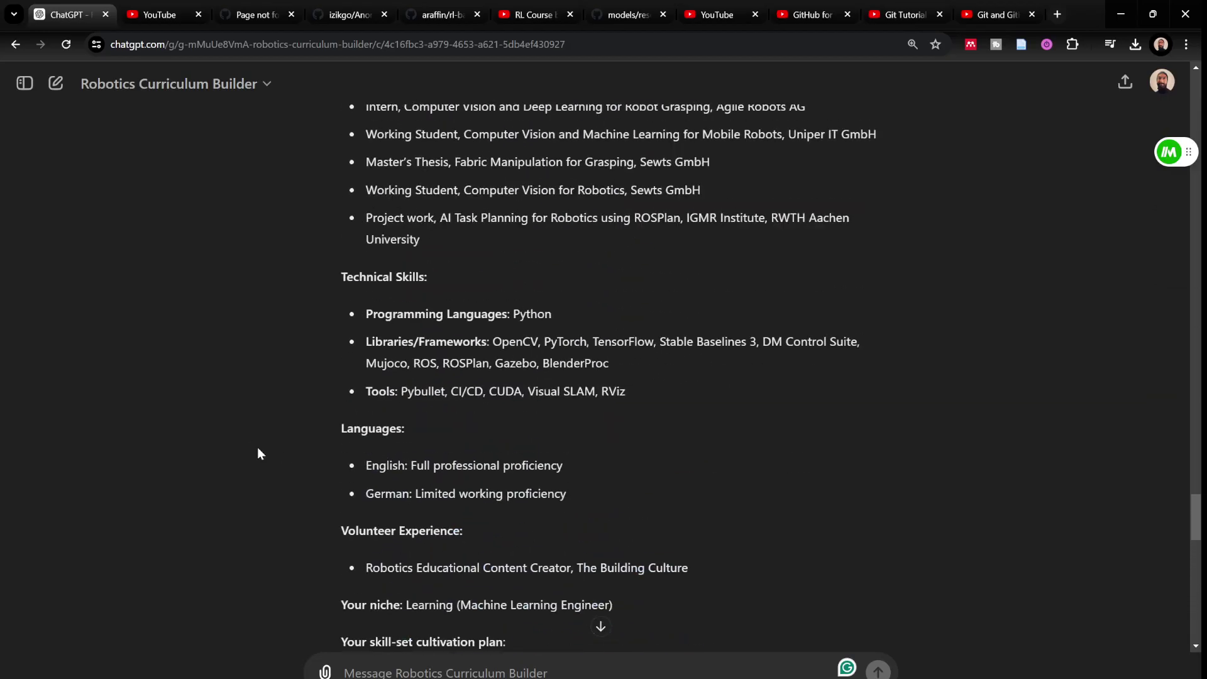
scroll(258, 447, "up", 7)
scroll(420, 485, "down", 15)
scroll(417, 485, "up", 5)
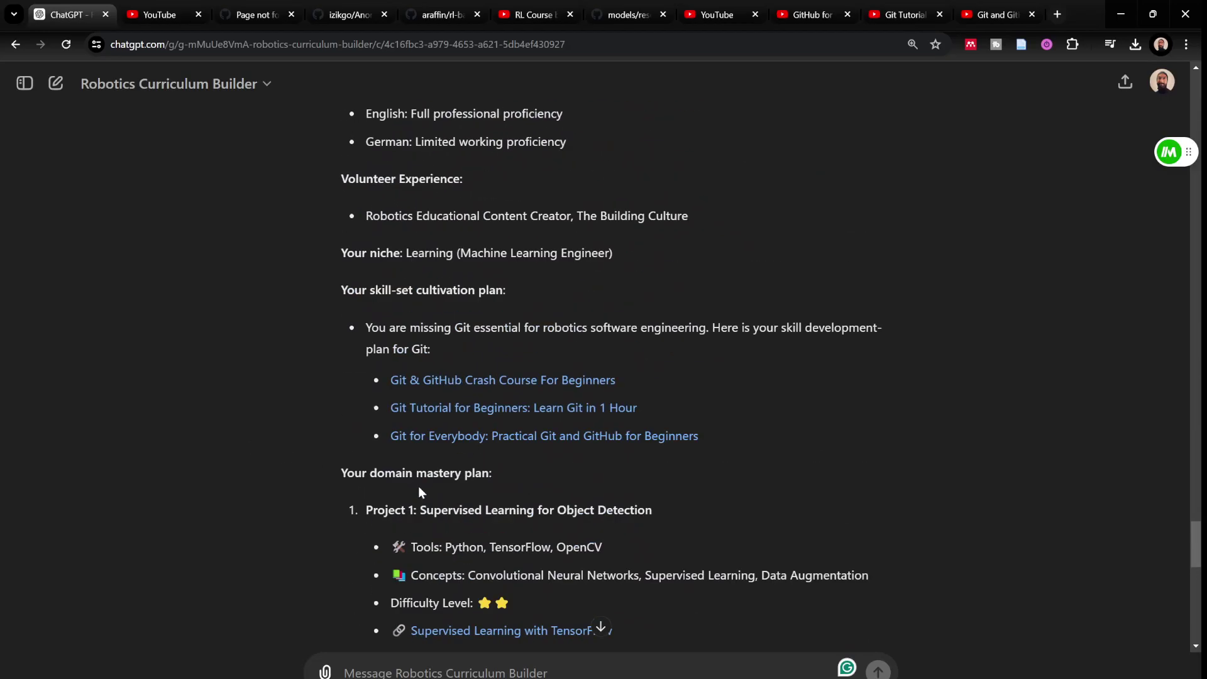
middle_click(317, 391)
left_click_drag(361, 318, 712, 435)
left_click(783, 435)
type("I will")
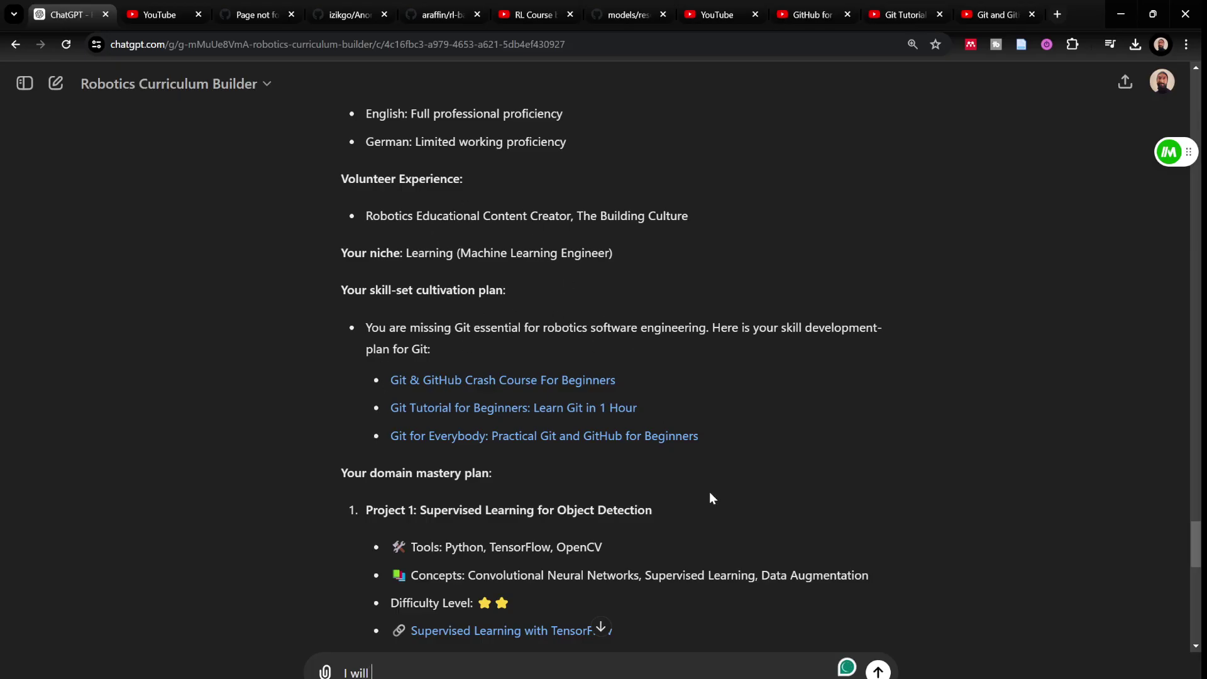
scroll(713, 499, "down", 2)
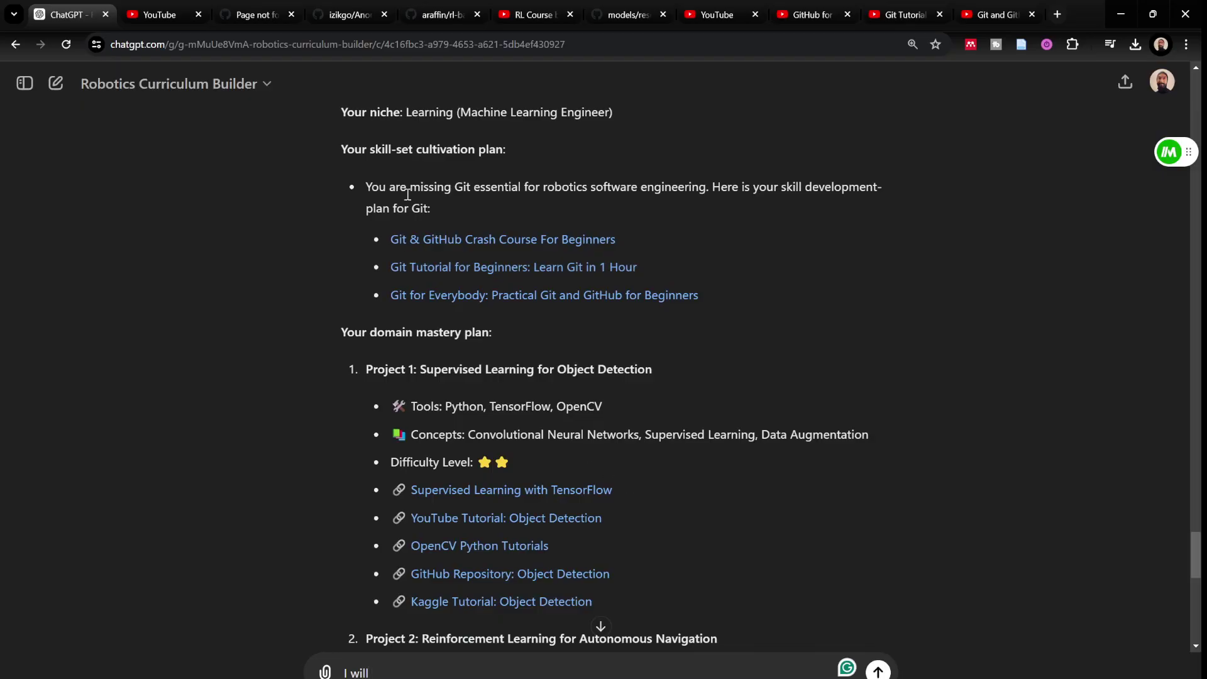
Quote 'Project' and type the request to add a C++ skill development plan to skill cultivation
double_click(385, 369)
left_click(416, 387)
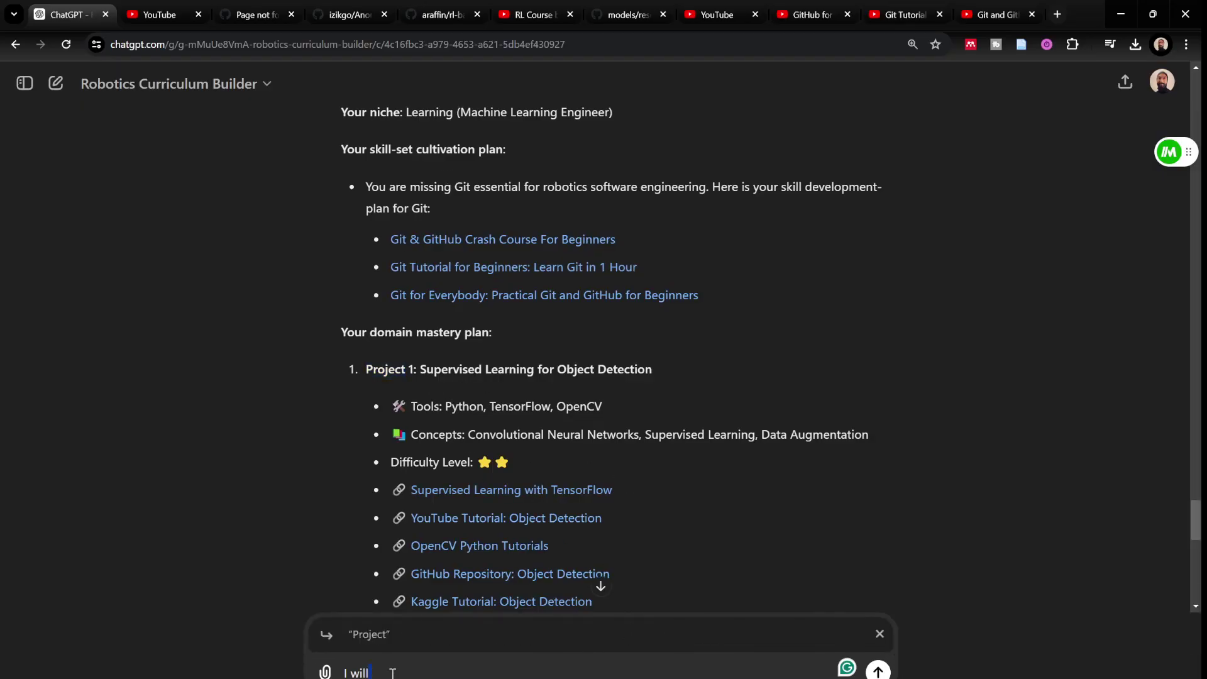
key("BackSpace")
key("BackSpace")
key("BackSpace")
key("BackSpace")
type("actually do not know enough")
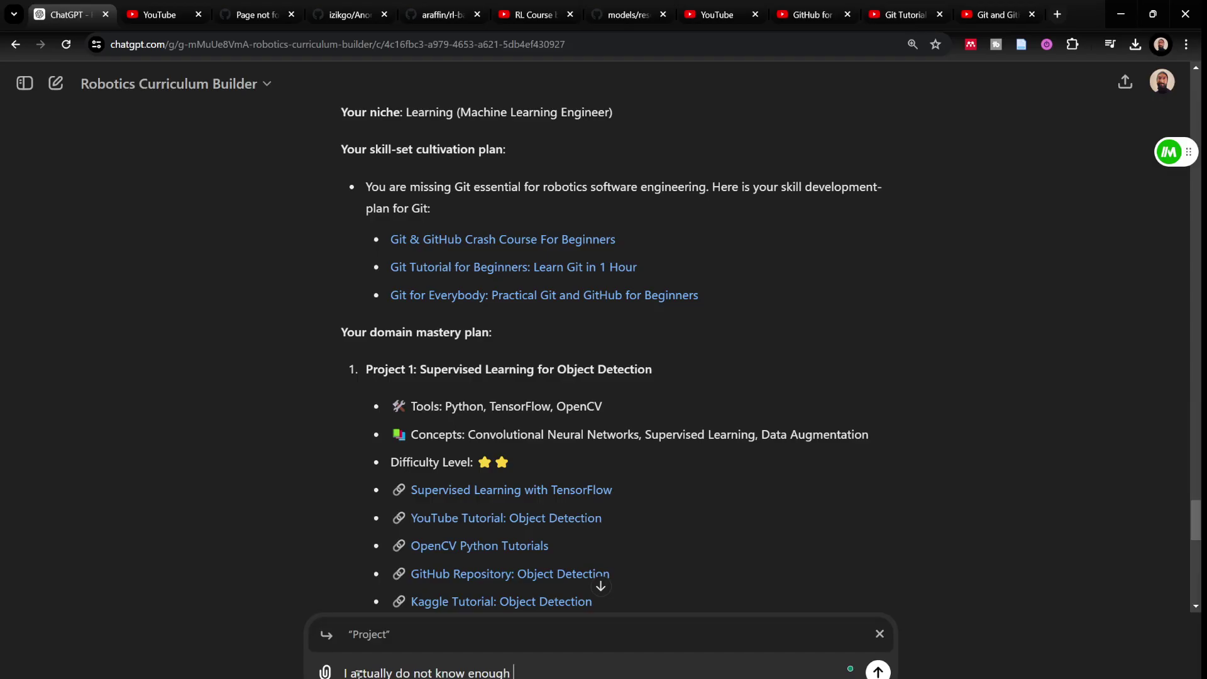
type("SK")
type(" Can y")
type("ou also gp")
key("BackSpace")
key("BackSpace")
type("p")
key("BackSpace")
type("add a C++ ski")
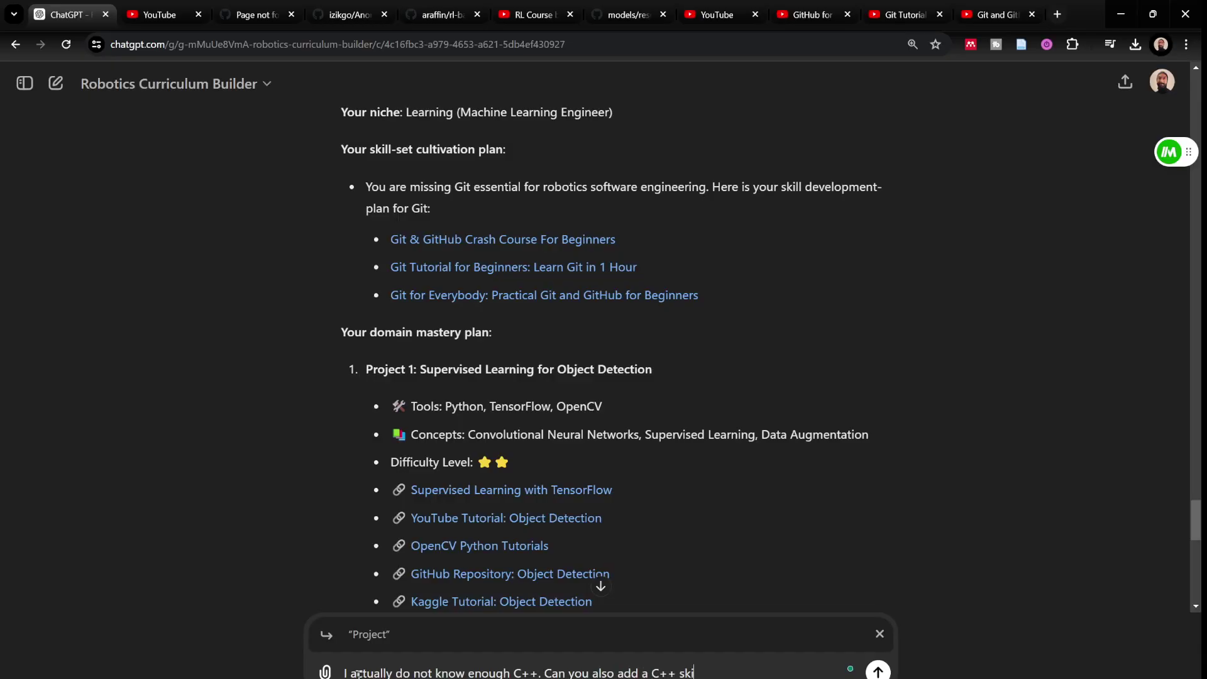
type("opment plan in my skill cultiav")
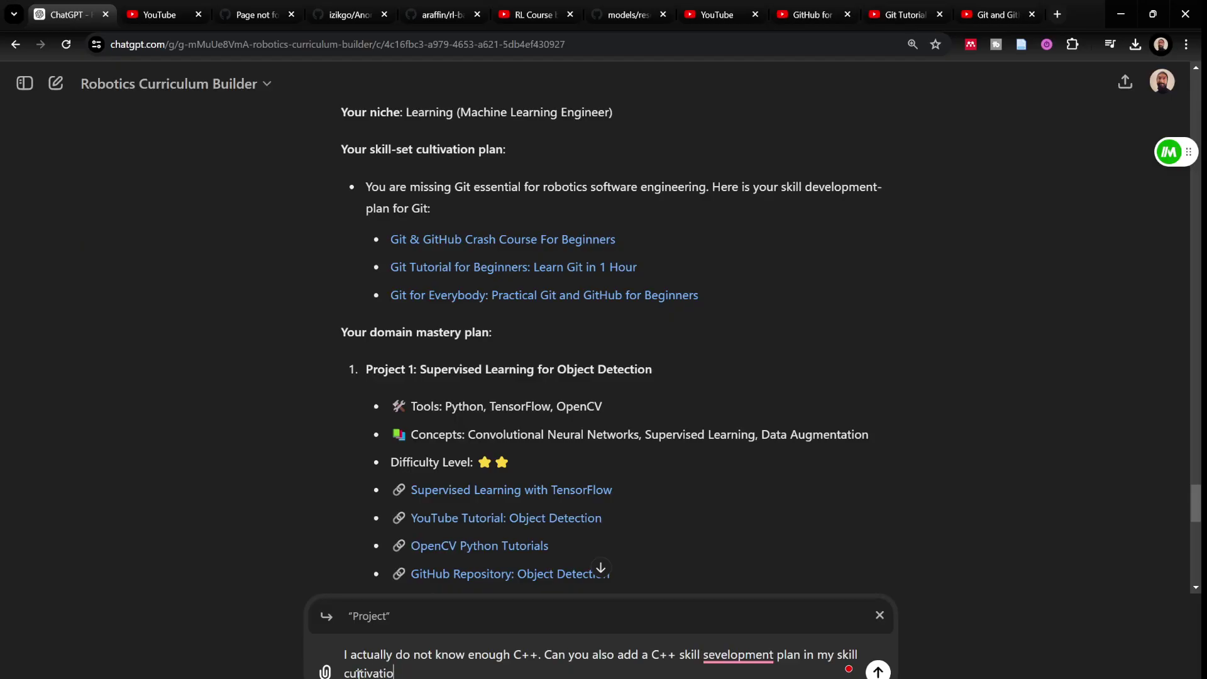
type("ctiothe")
Send the C++ skill plan request to the curriculum builder
key("Return")
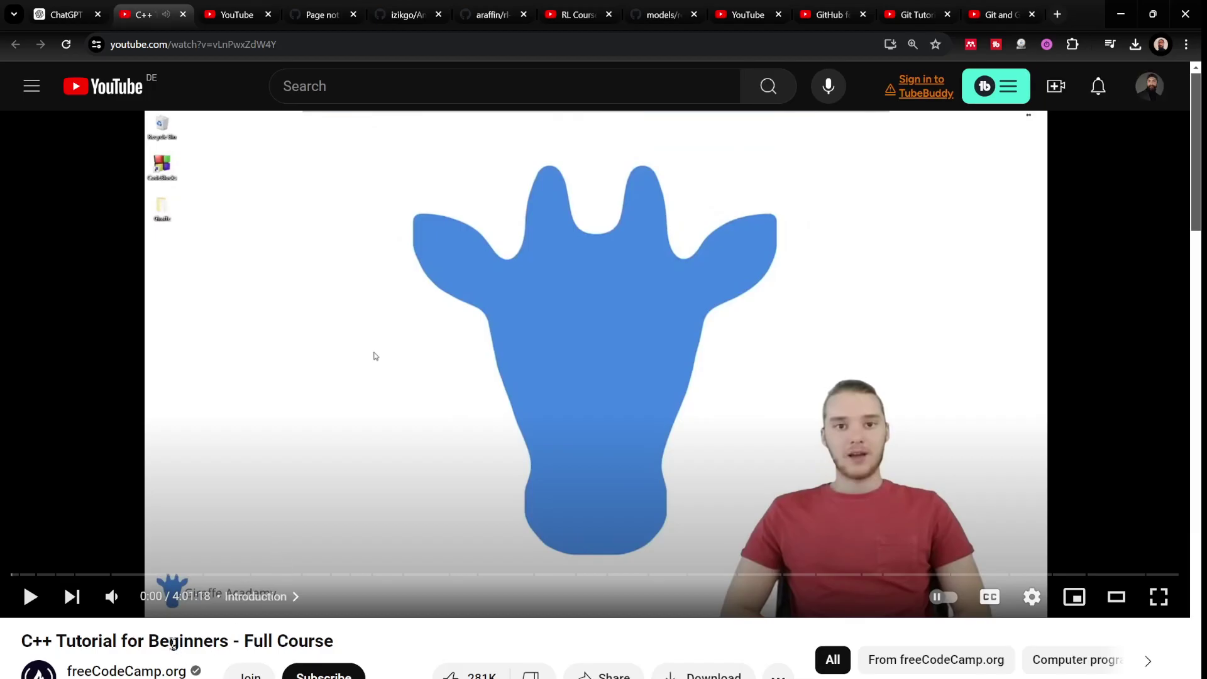
Leave the C++ Tutorial video and open the C++ Crash Course link from the chat
triple_click(188, 641)
left_click(189, 642)
left_click(63, 14)
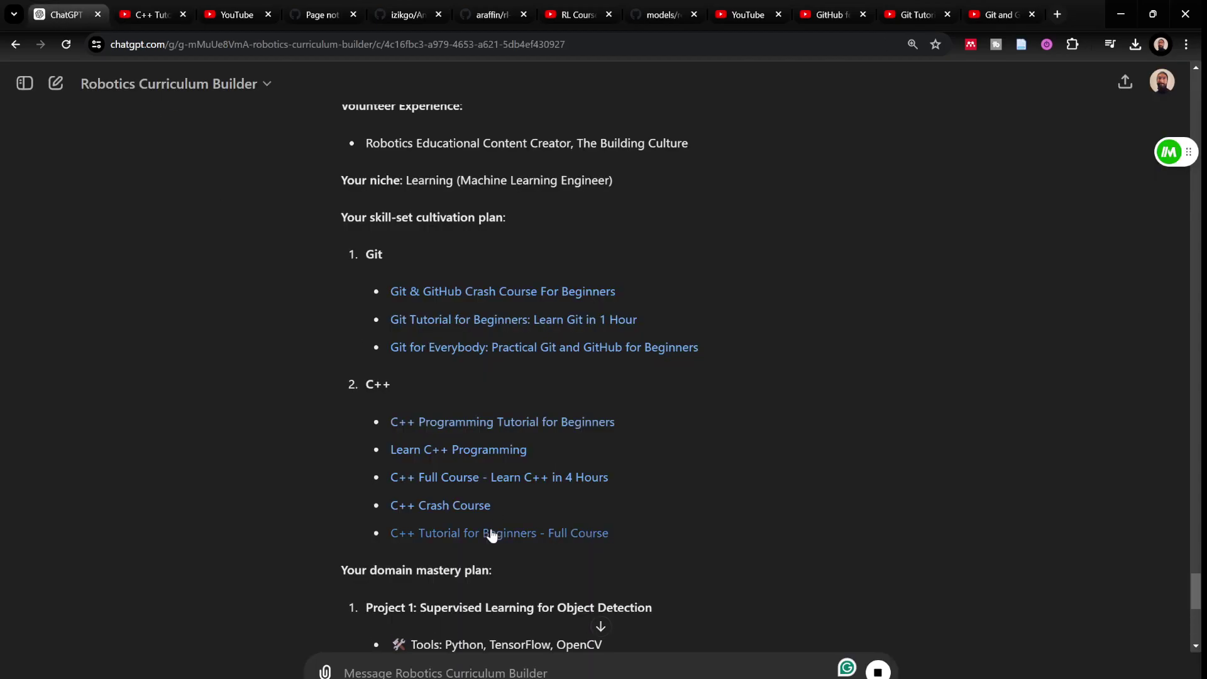
left_click(464, 511)
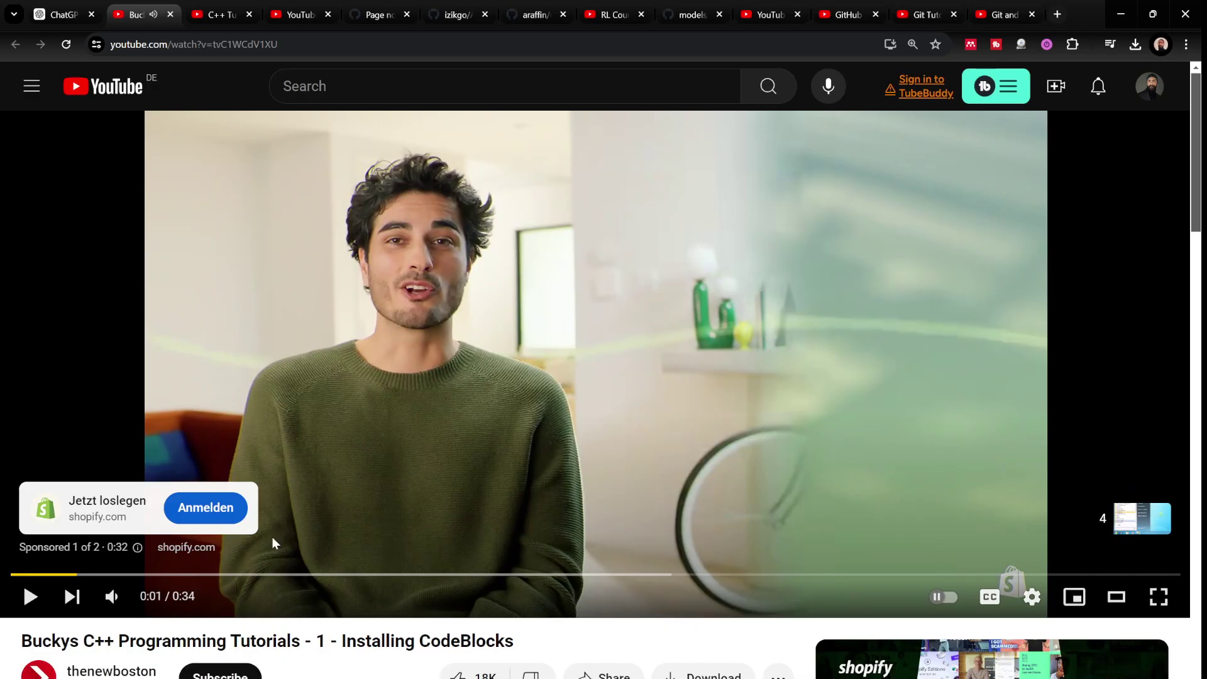
Back in the curriculum chat, read to the end of the Git and C++ skill plans
left_click(63, 14)
scroll(371, 364, "down", 2)
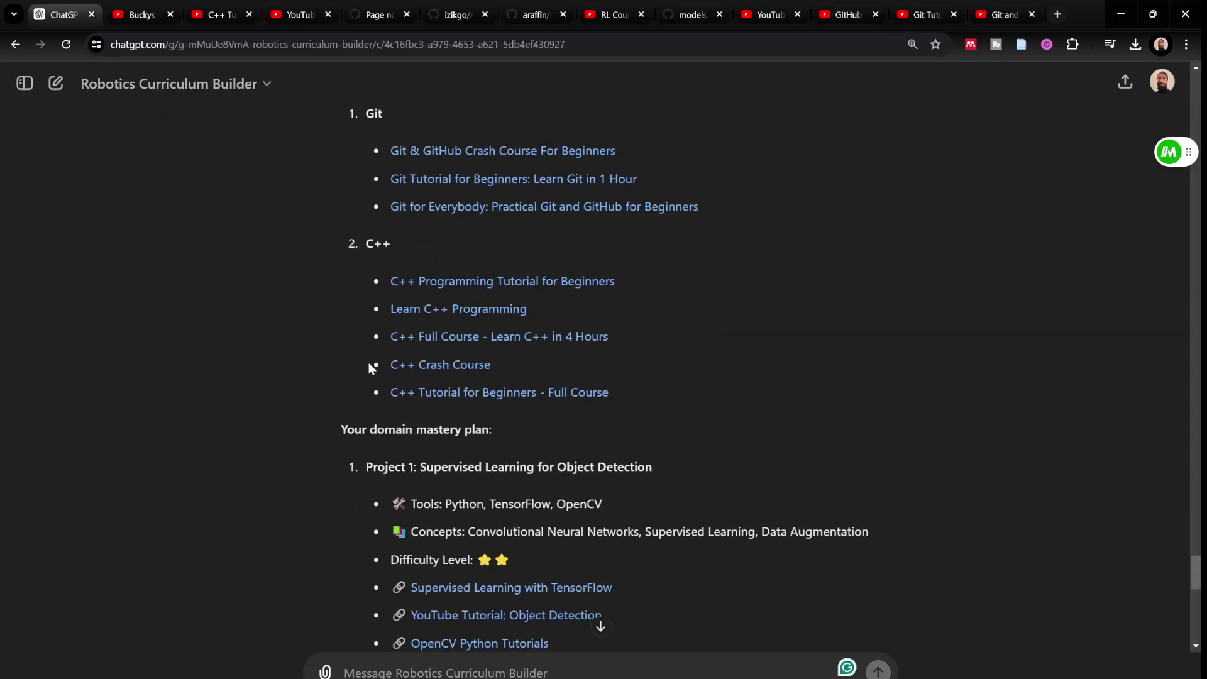
scroll(371, 363, "down", 3)
left_click_drag(357, 245, 644, 572)
scroll(663, 577, "down", 10)
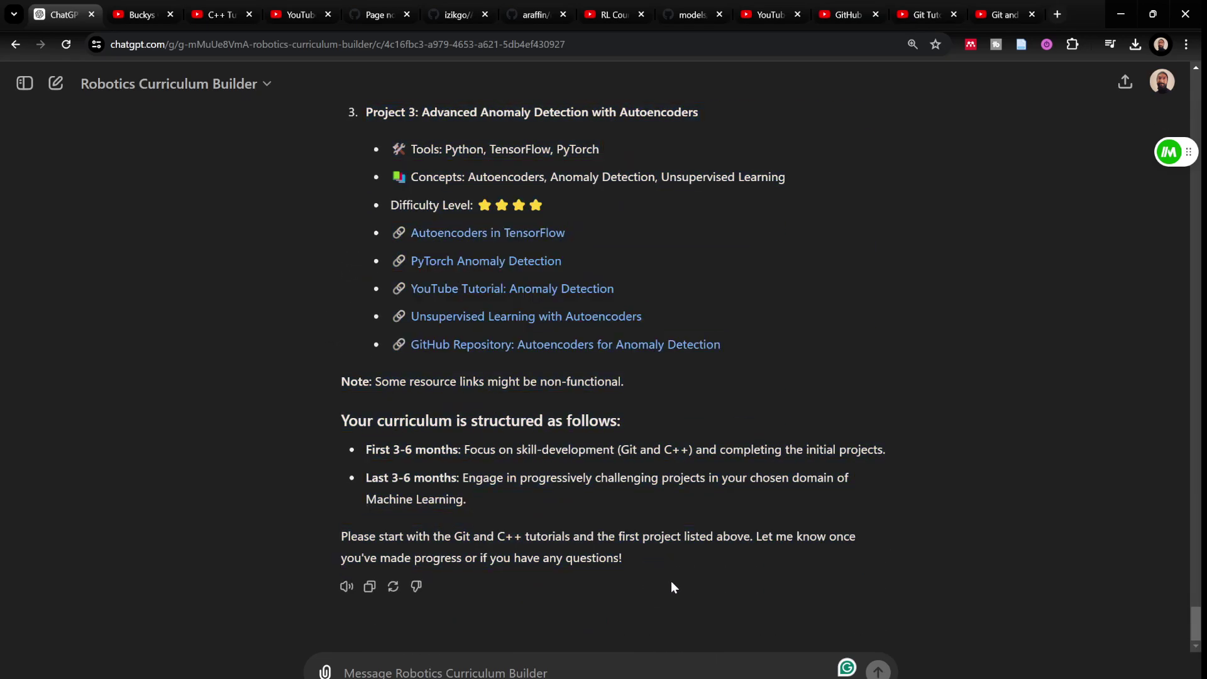